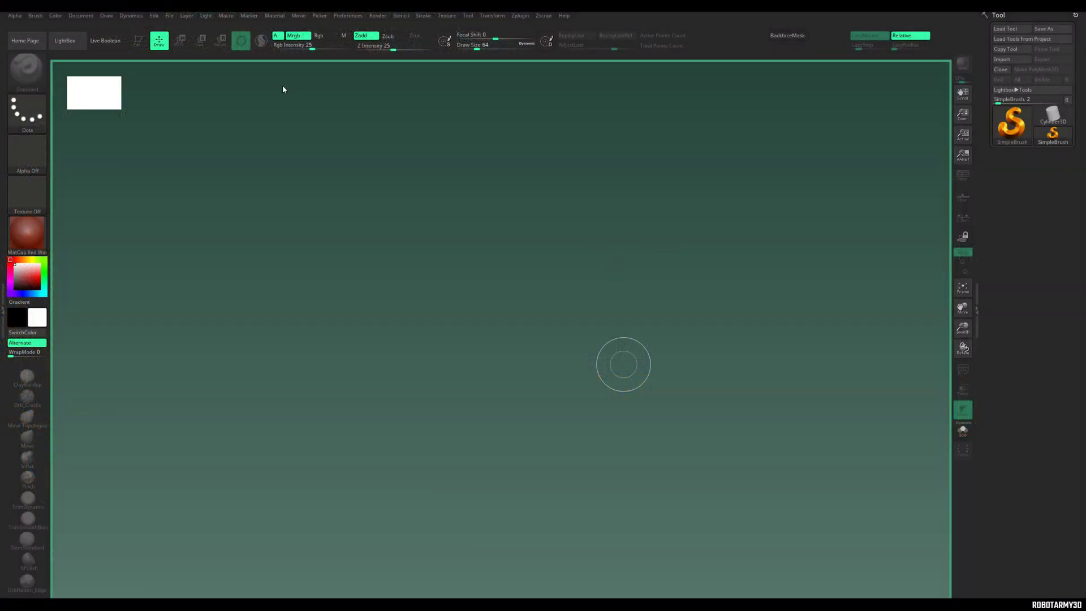
# - Set the document width and height to 1024 with proportions unlinked and crop the canvas to that square size
pyautogui.click(84, 17)
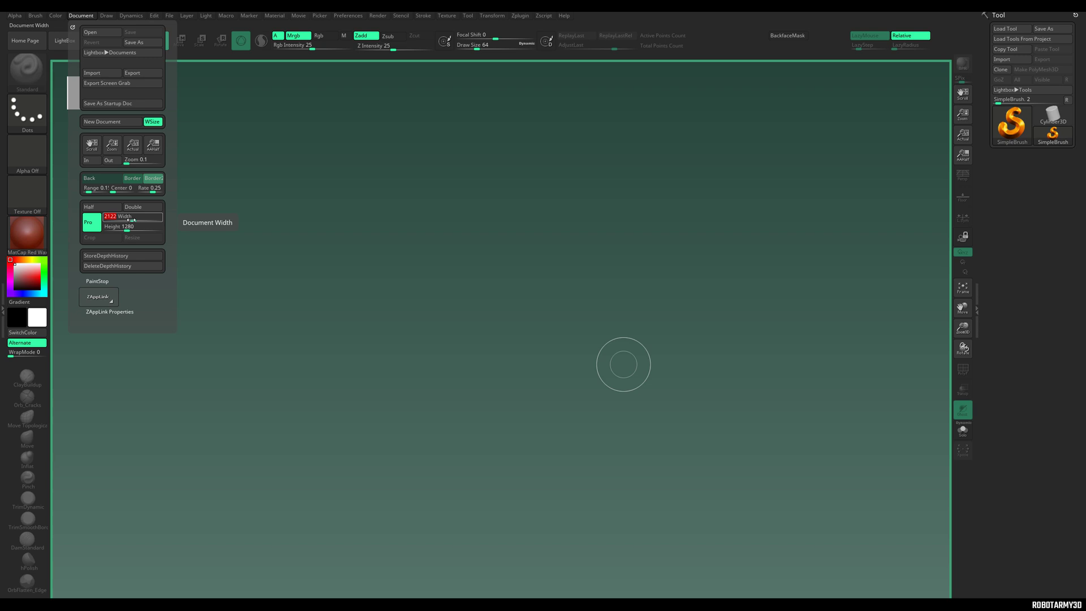
pyautogui.press('Return')
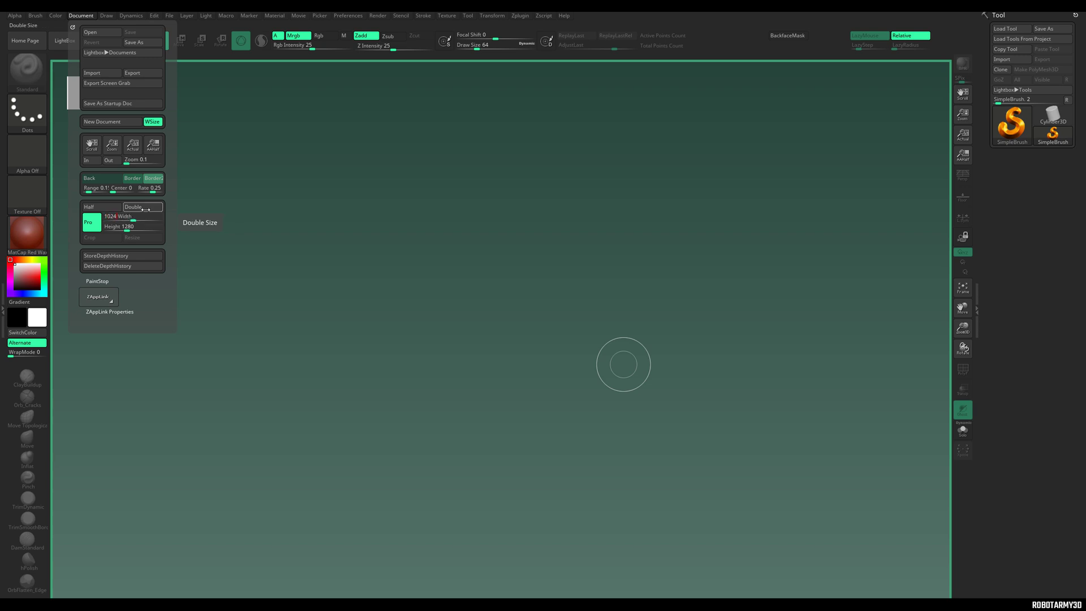
pyautogui.click(126, 228)
pyautogui.write('1024')
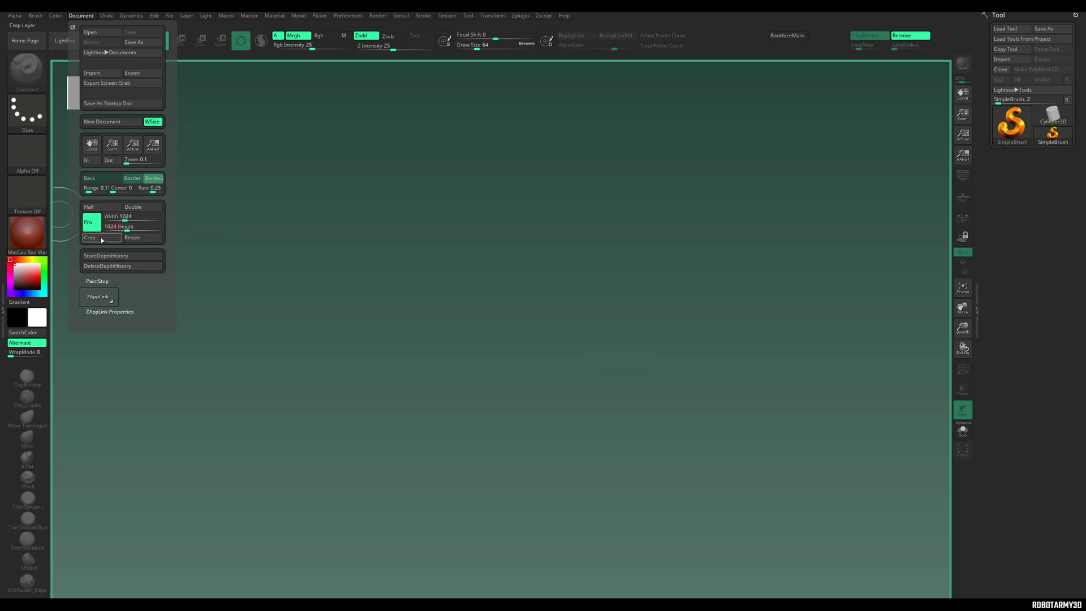
pyautogui.click(102, 238)
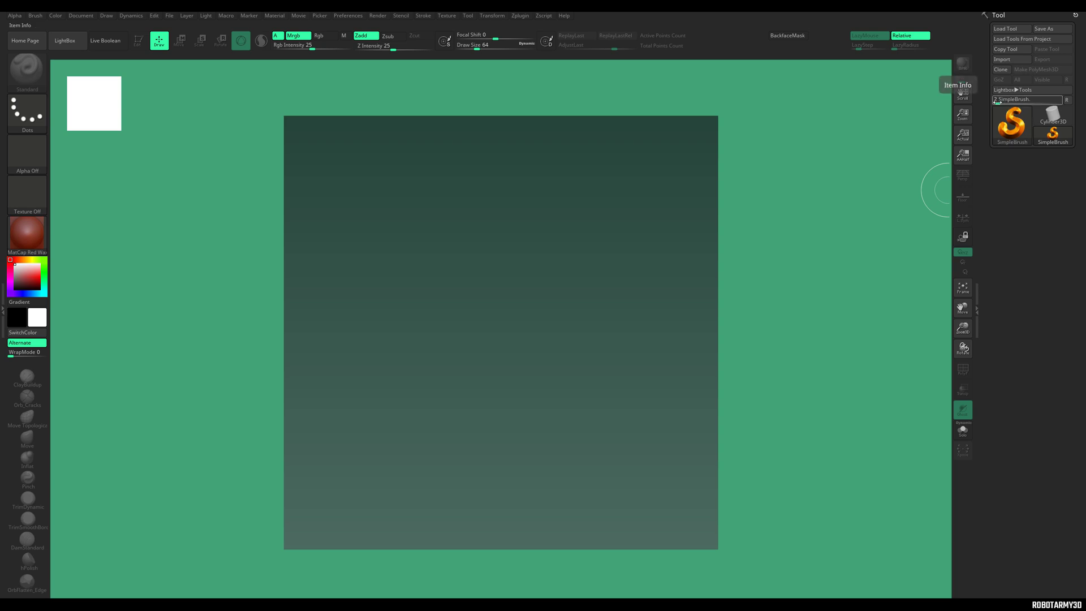
# - Choose the Plane3D primitive as the tool and convert it to a PolyMesh3D
pyautogui.moveTo(997, 102); pyautogui.dragTo(999, 102)
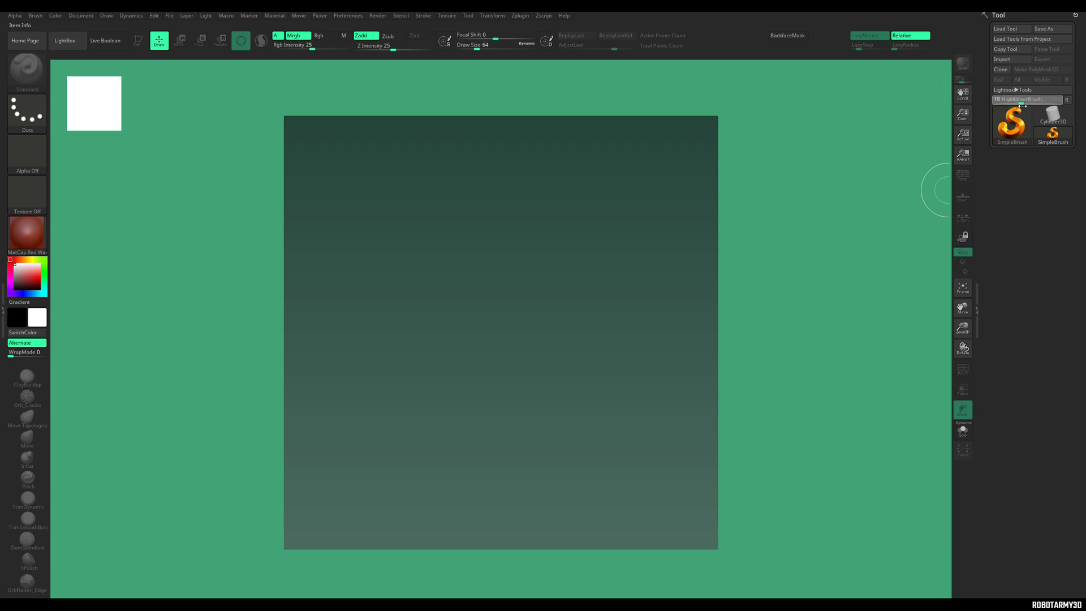
pyautogui.moveTo(1046, 113); pyautogui.dragTo(1046, 113)
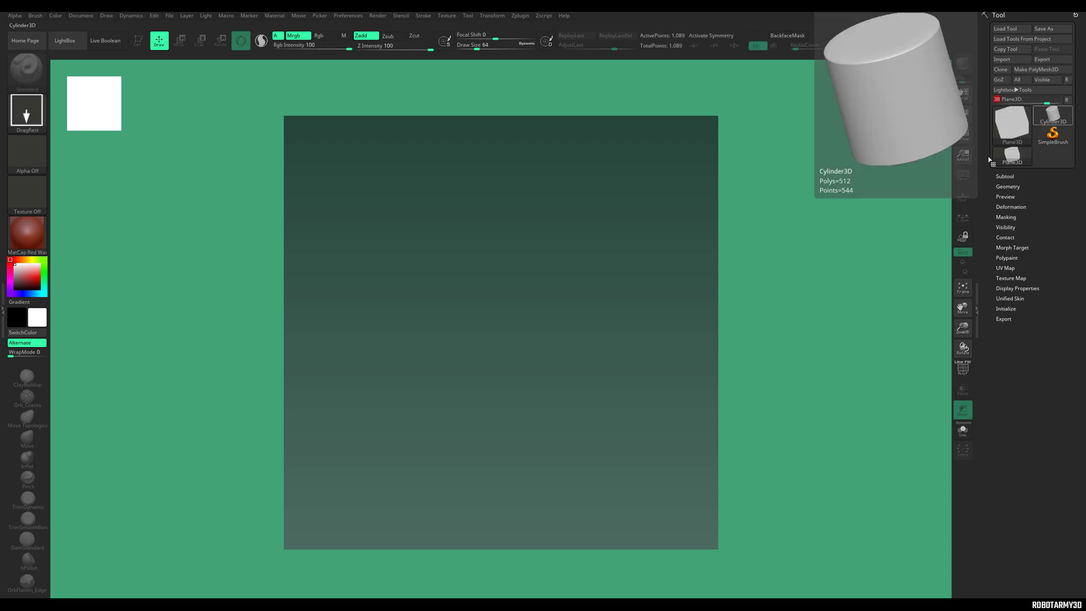
pyautogui.click(1035, 69)
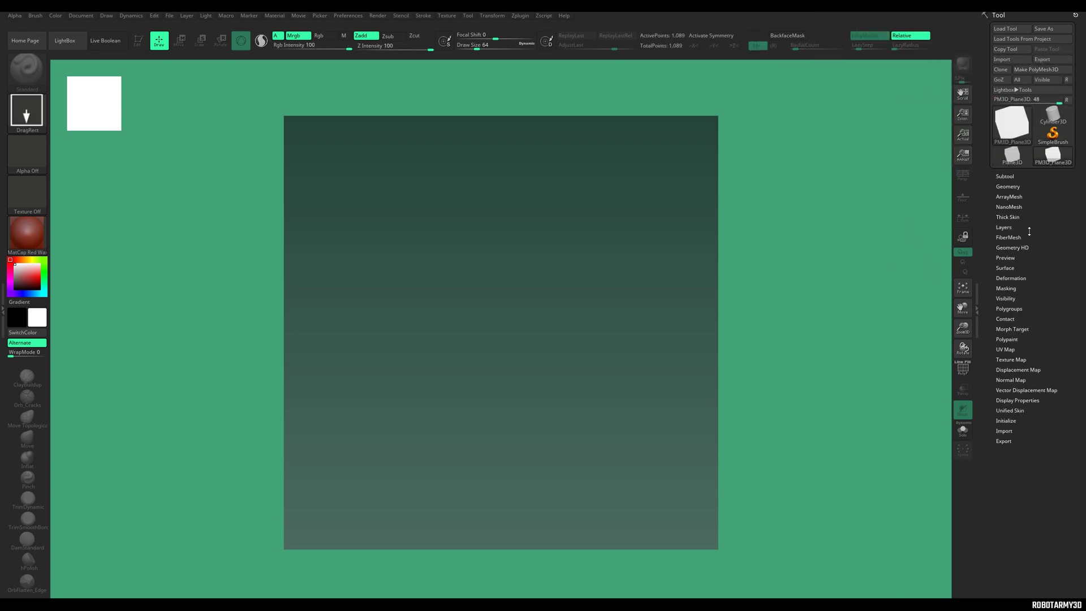
# - Draw the plane on the canvas, enter Edit mode and frame it so it fills the square document
pyautogui.click(1012, 176)
pyautogui.moveTo(480, 312)
pyautogui.mouseDown()
pyautogui.moveTo(499, 476)
pyautogui.moveTo(503, 431)
pyautogui.moveTo(514, 458)
pyautogui.moveTo(501, 420)
pyautogui.moveTo(509, 489)
pyautogui.mouseUp()
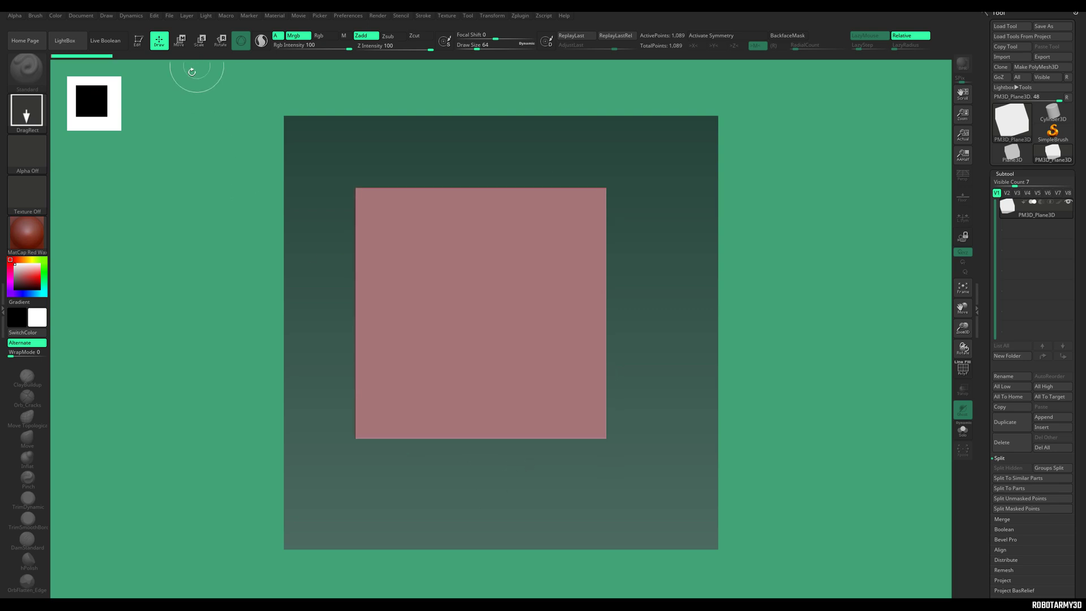
pyautogui.click(140, 46)
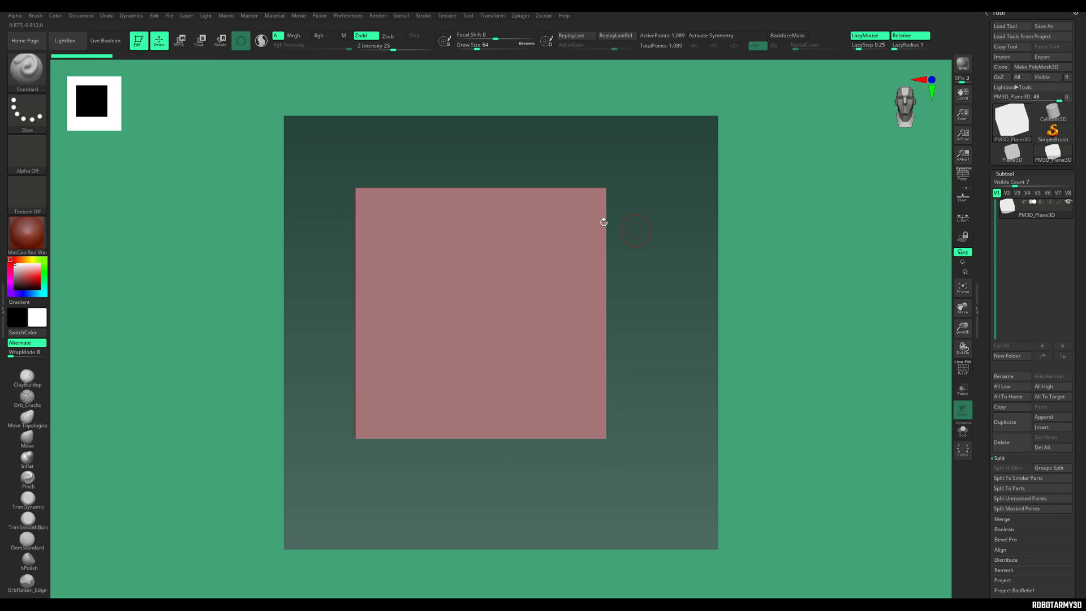
pyautogui.keyDown('alt'); pyautogui.moveTo(504, 144); pyautogui.dragTo(587, 161); pyautogui.keyUp('alt')
pyautogui.click(963, 197)
pyautogui.click(965, 197)
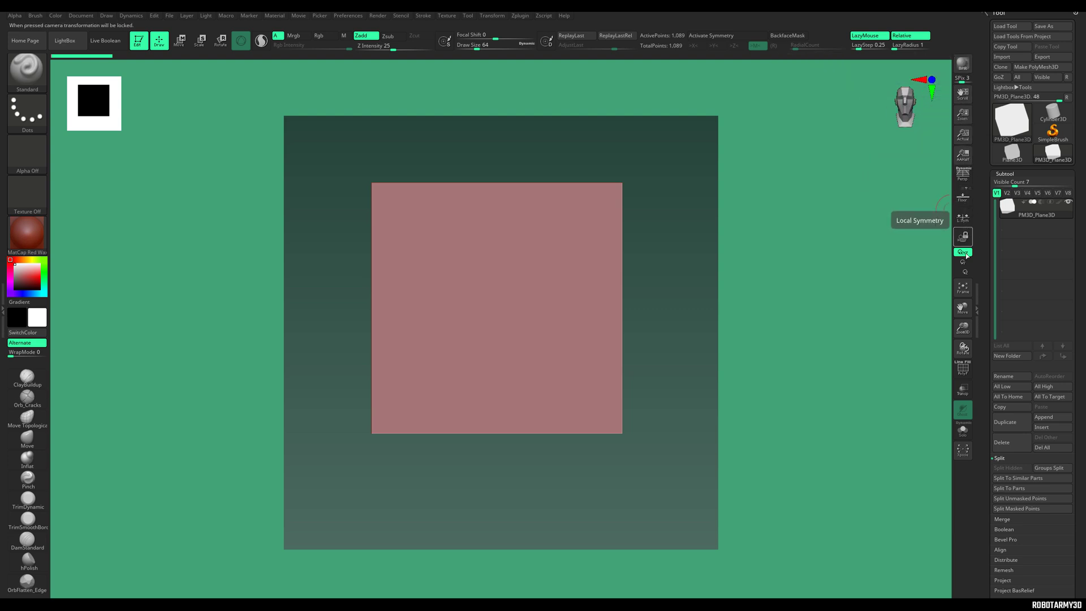
pyautogui.click(967, 293)
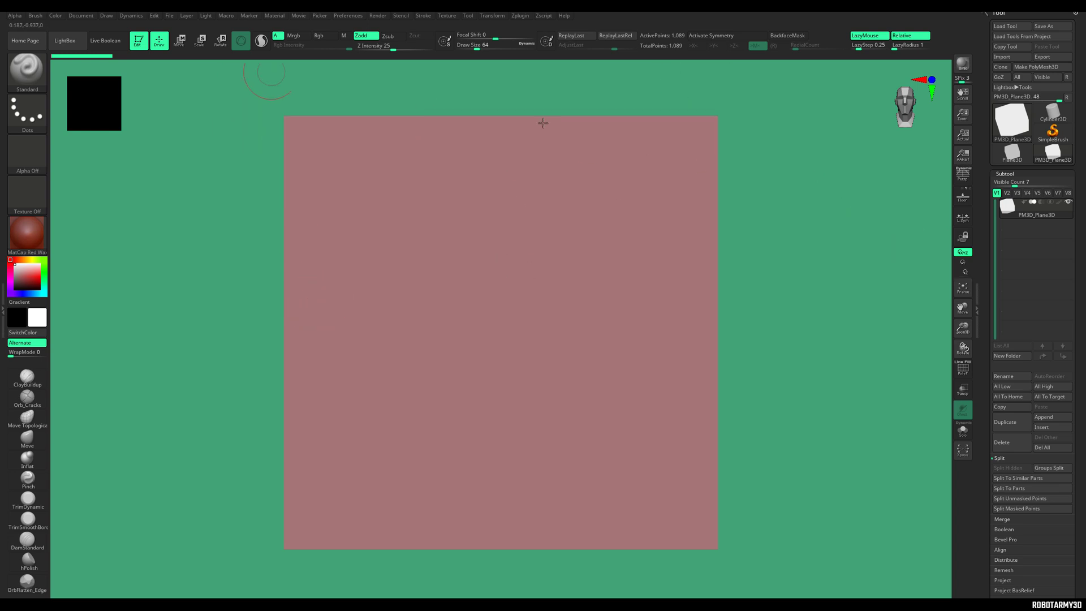
# - Select the ClayBuildup brush, test it with strokes across the plane and undo the strokes
pyautogui.click(27, 378)
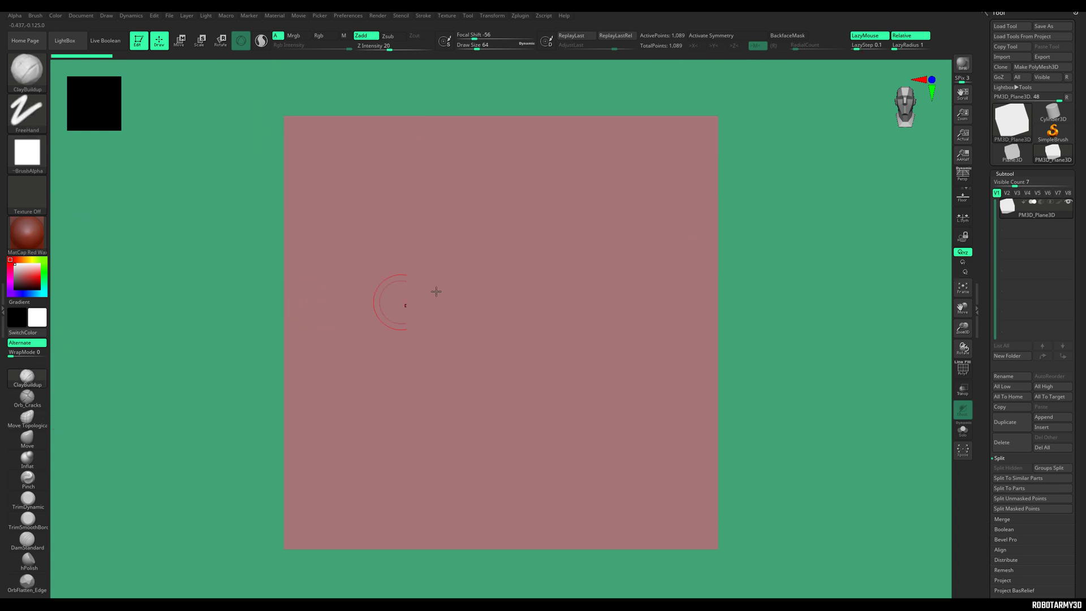
pyautogui.moveTo(396, 299)
pyautogui.mouseDown()
pyautogui.moveTo(358, 292)
pyautogui.moveTo(711, 236)
pyautogui.moveTo(255, 368)
pyautogui.moveTo(879, 373)
pyautogui.mouseUp()
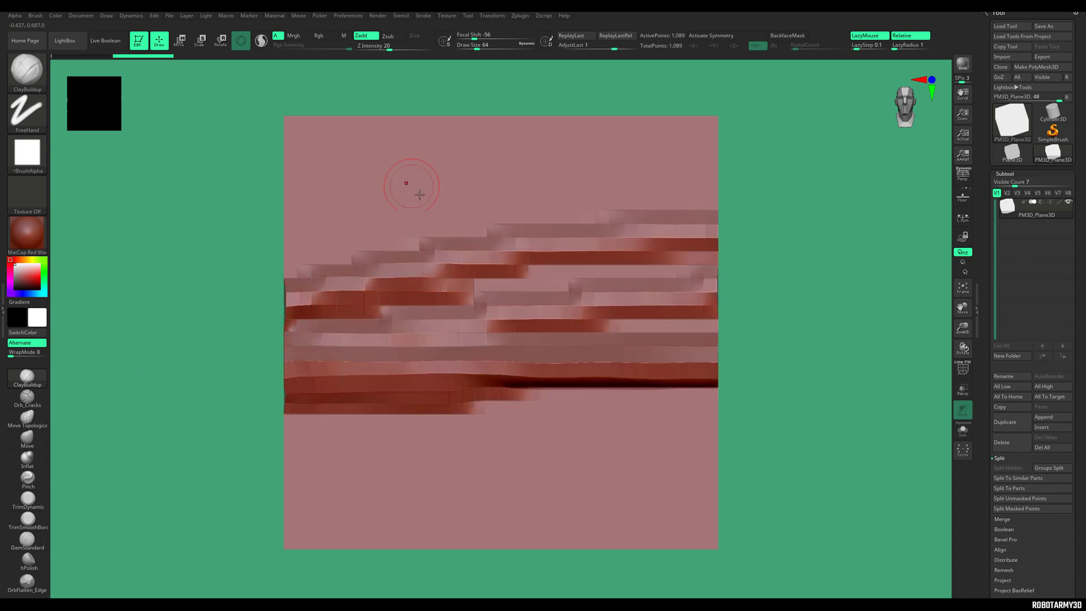
pyautogui.moveTo(419, 194)
pyautogui.mouseDown()
pyautogui.moveTo(840, 206)
pyautogui.moveTo(357, 266)
pyautogui.mouseUp()
pyautogui.hotkey('ctrl', 'z')
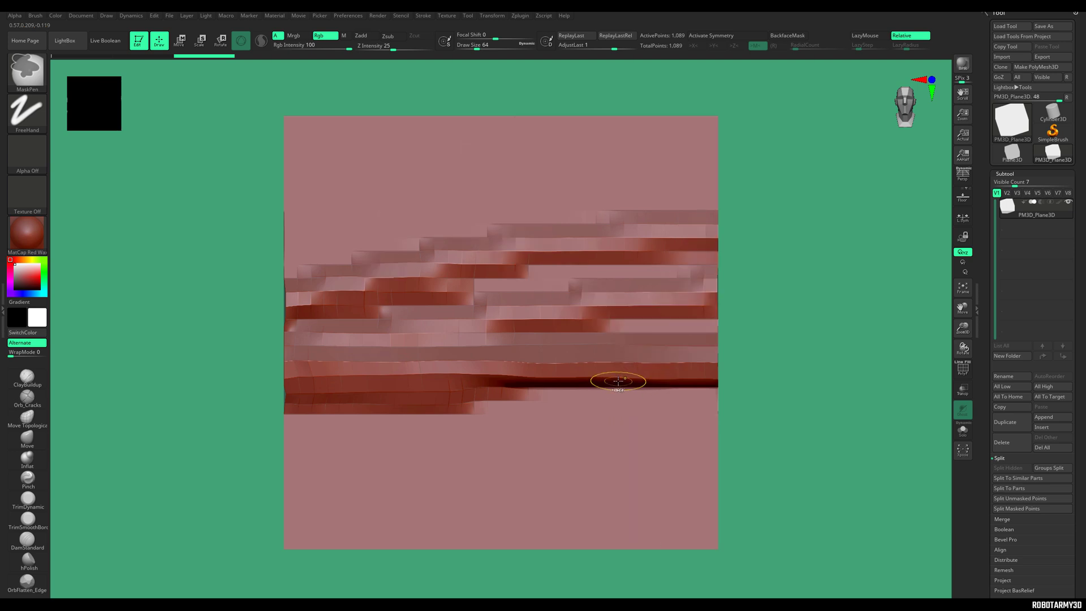
pyautogui.hotkey('ctrl', 'z')
pyautogui.hotkey('ctrl', 'z')
# - Turn on the polyframe display and open the plane's Geometry settings
pyautogui.click(962, 370)
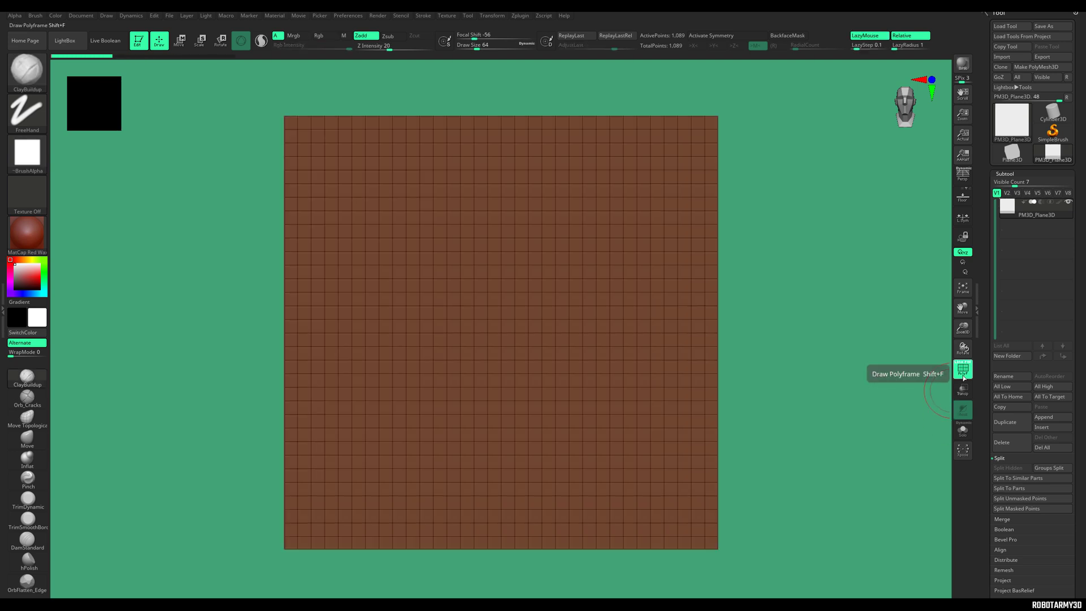
pyautogui.moveTo(1080, 360); pyautogui.dragTo(1070, 286)
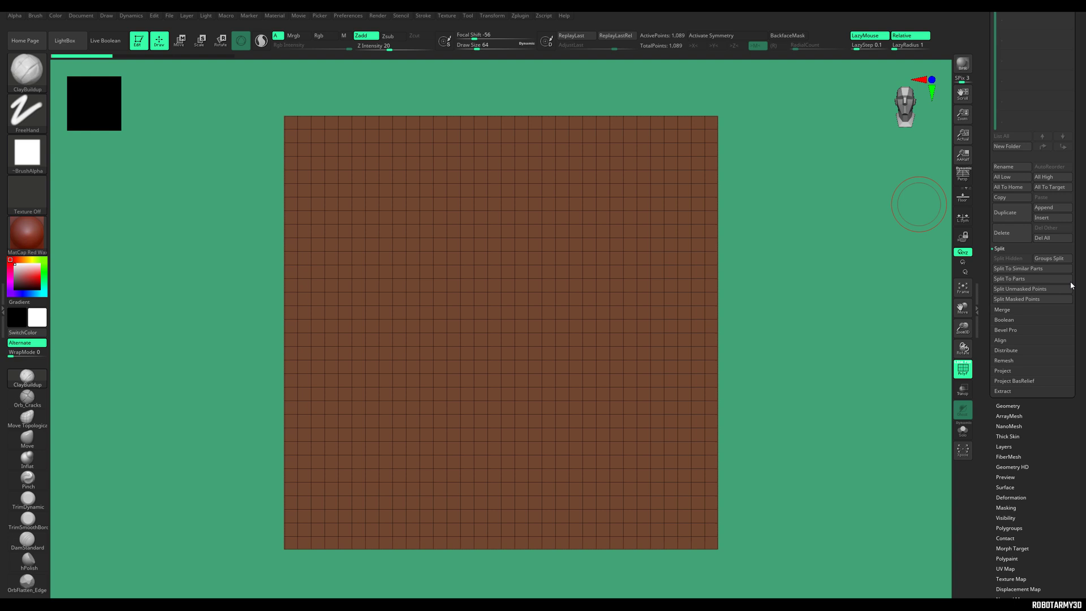
pyautogui.click(1010, 405)
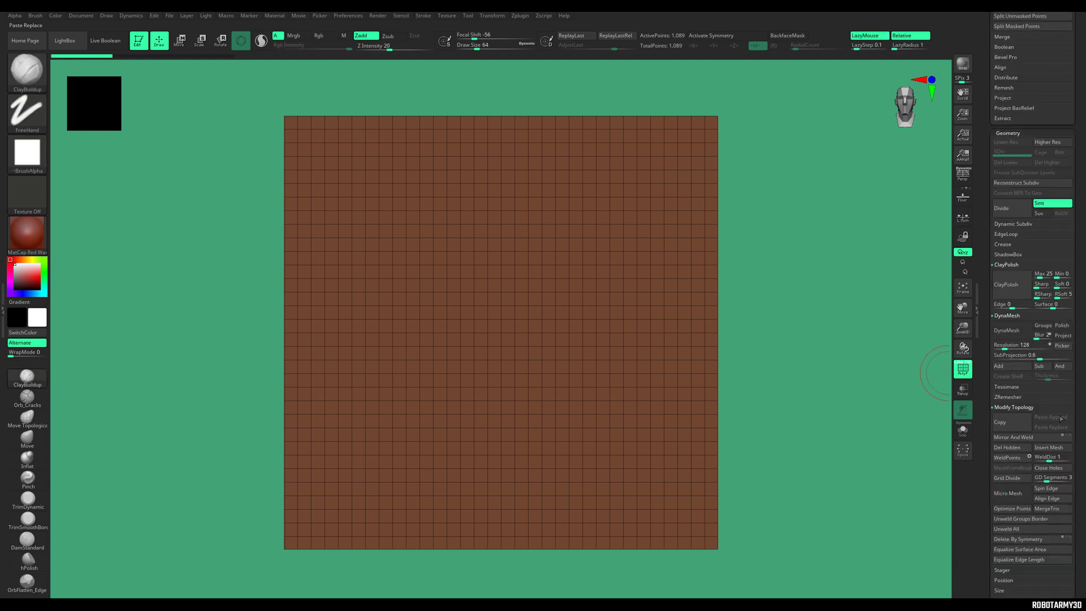
# - Try dividing the plane twice with Smt smoothing enabled, and undo both divisions
pyautogui.click(1015, 210)
pyautogui.click(1015, 211)
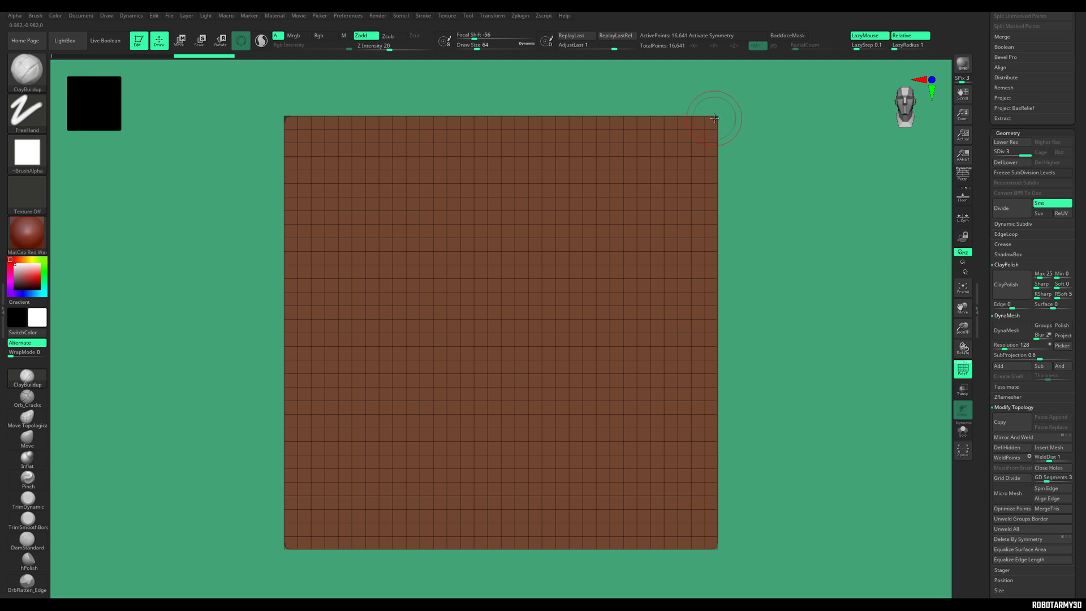
pyautogui.hotkey('ctrl', 'z')
pyautogui.hotkey('ctrl', 'z')
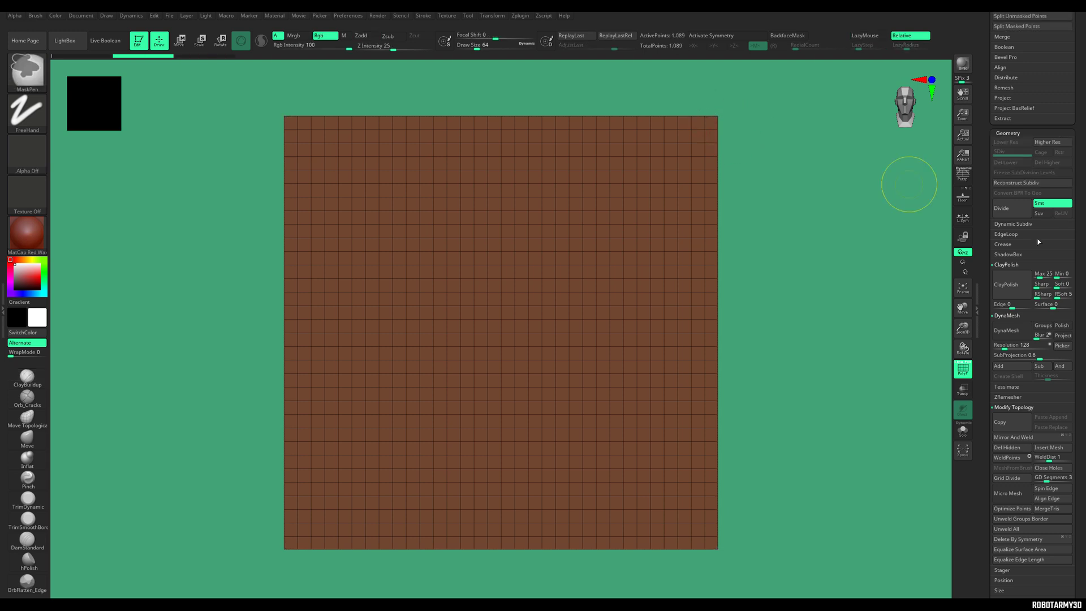
# - Disable Smt smoothing, divide the plane up to subdivision level 6 and hide the polyframe
pyautogui.click(1054, 210)
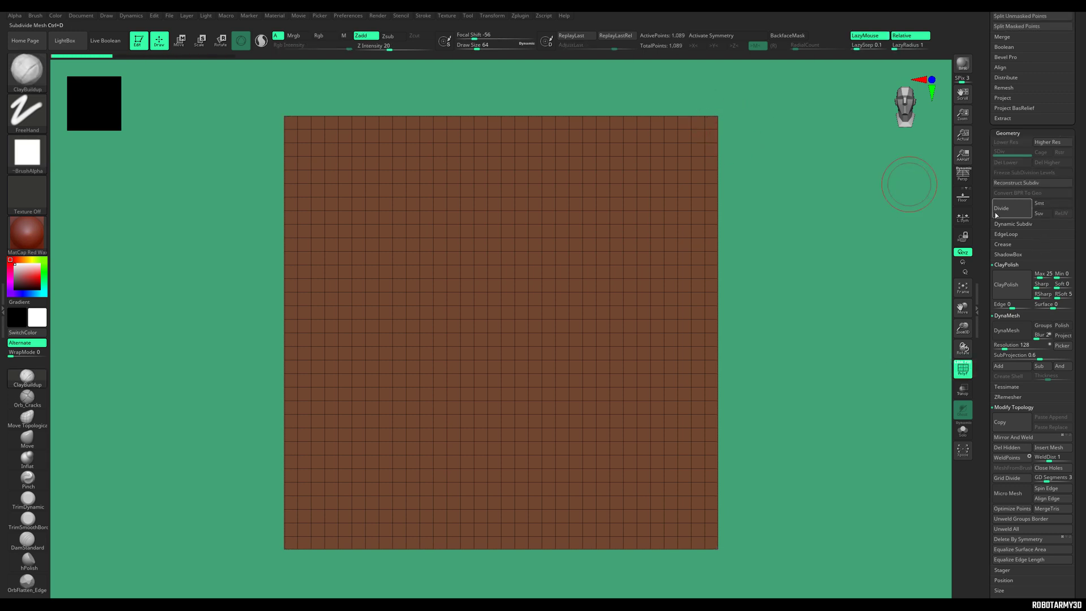
pyautogui.click(997, 213)
pyautogui.click(997, 213)
pyautogui.click(997, 213)
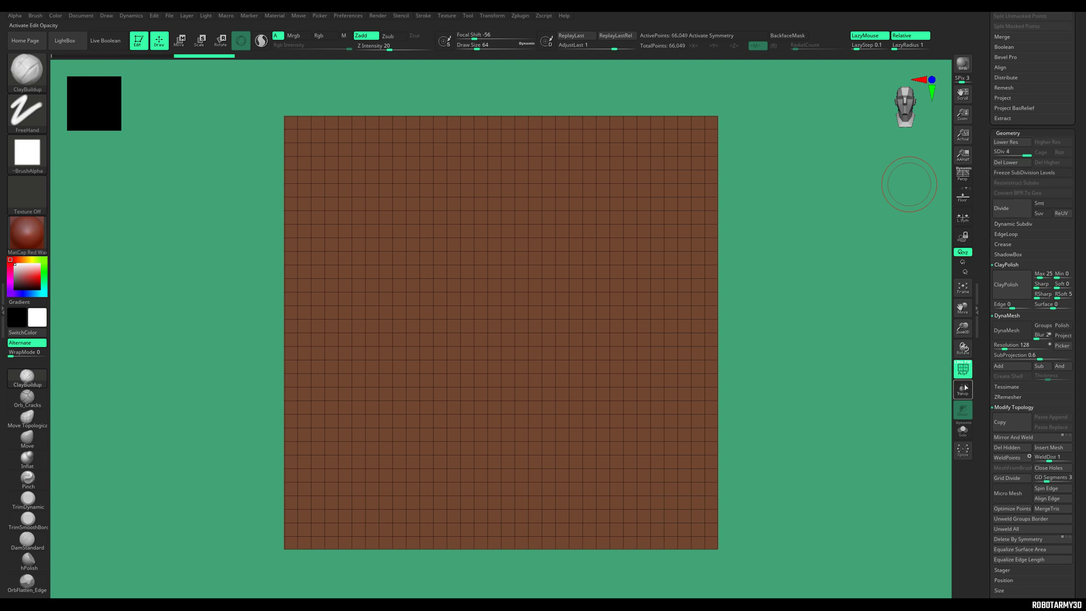
pyautogui.click(962, 370)
pyautogui.click(962, 369)
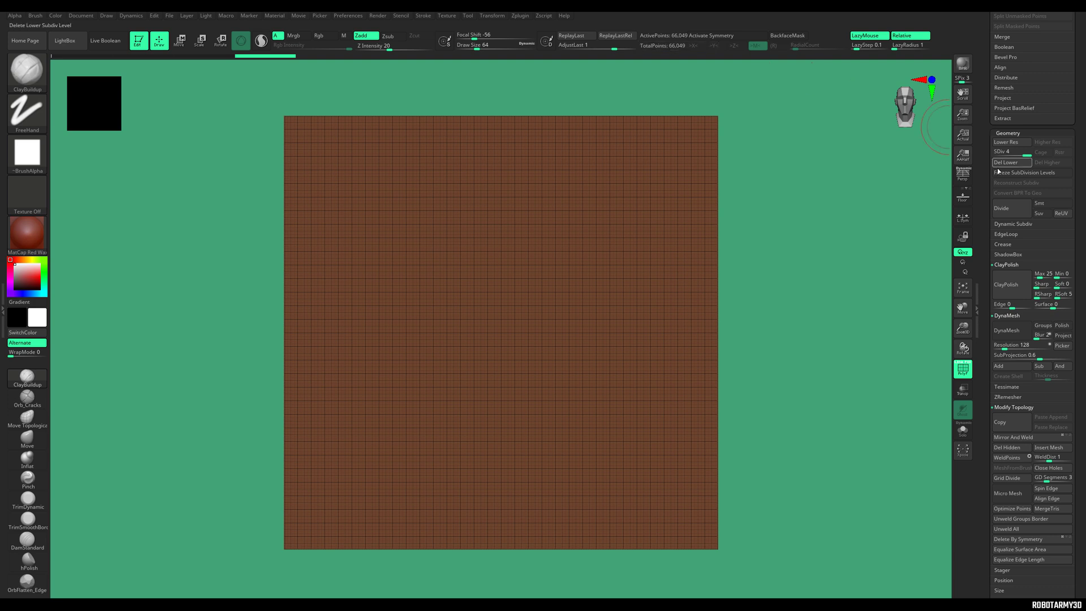
pyautogui.click(1001, 208)
pyautogui.click(1000, 208)
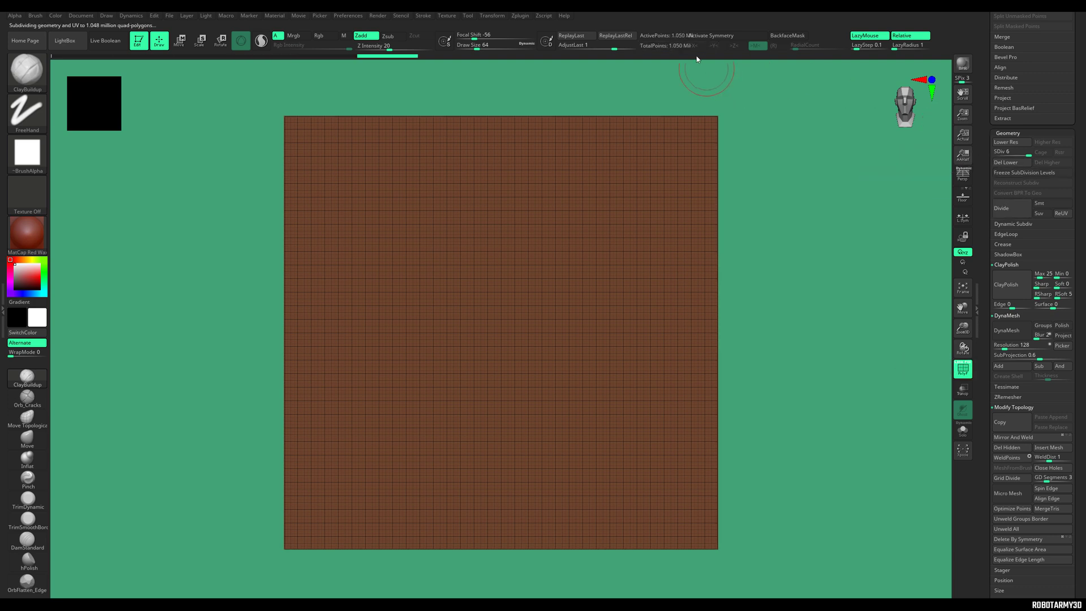
pyautogui.click(962, 371)
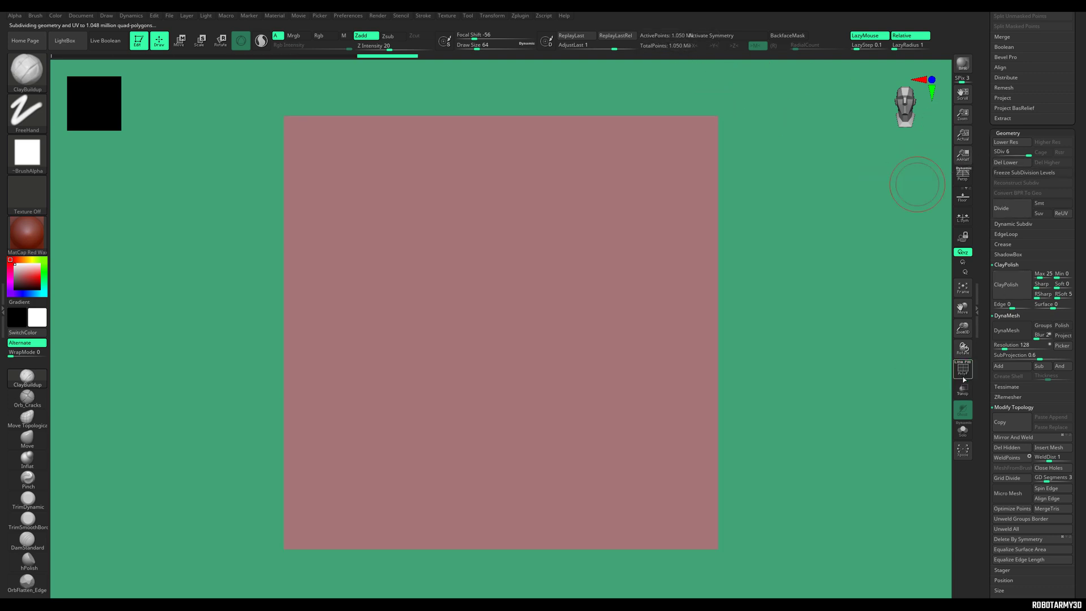
# - Test a ClayBuildup stroke across the plane at subdivision level 6 and undo it
pyautogui.moveTo(416, 252)
pyautogui.mouseDown()
pyautogui.moveTo(449, 221)
pyautogui.moveTo(574, 316)
pyautogui.moveTo(785, 263)
pyautogui.moveTo(838, 300)
pyautogui.mouseUp()
pyautogui.press('ctrl')
pyautogui.hotkey('ctrl', 'z')
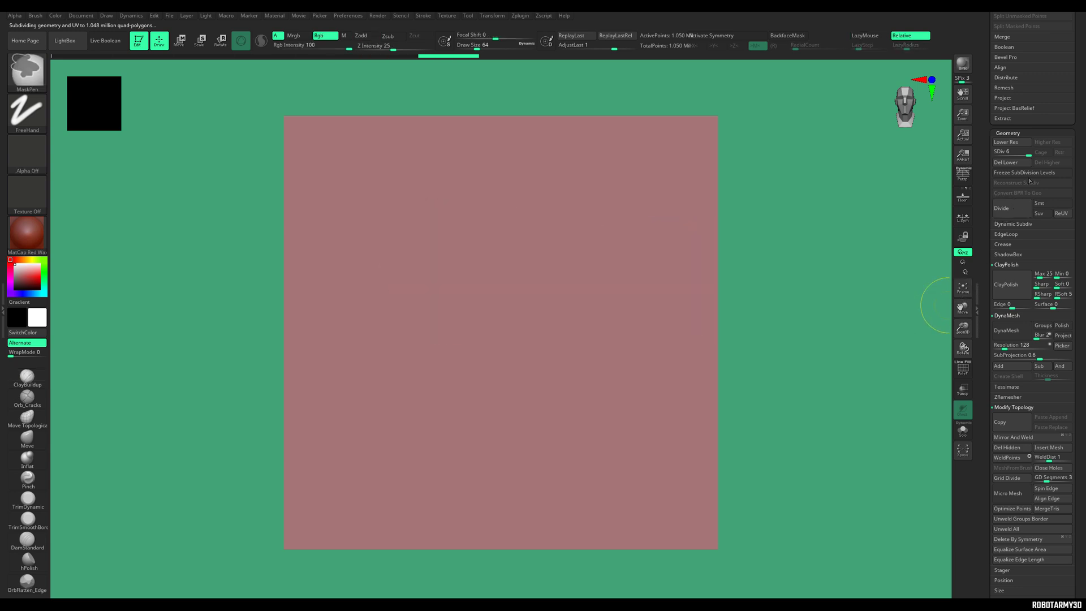
# - Lower the plane to subdivision level 4, test looping ClayBuildup strokes on it and undo them
pyautogui.moveTo(1027, 154); pyautogui.dragTo(1018, 154)
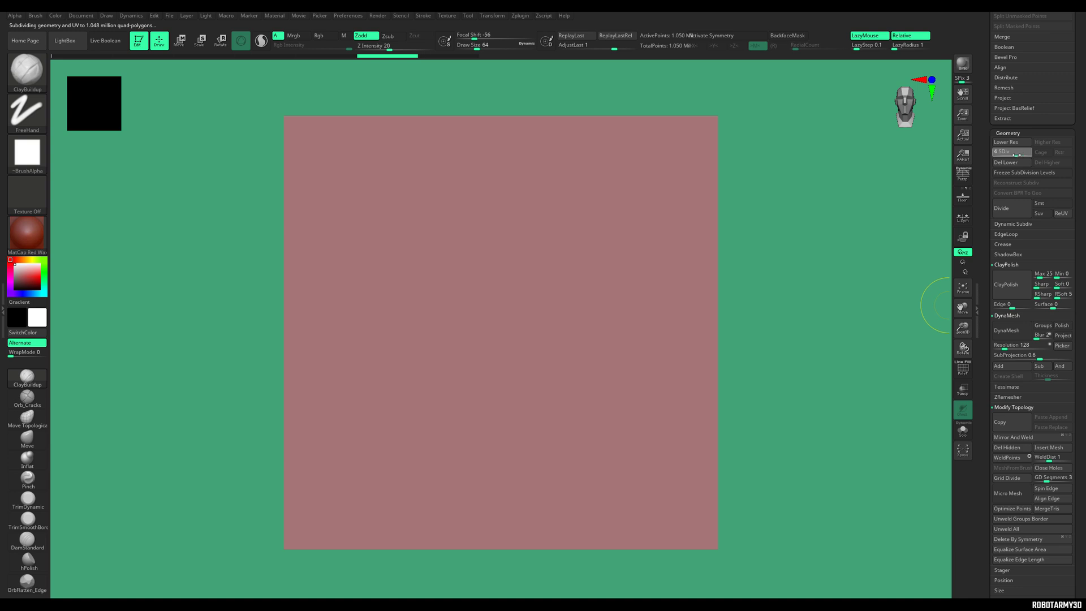
pyautogui.moveTo(535, 219)
pyautogui.mouseDown()
pyautogui.moveTo(656, 249)
pyautogui.moveTo(823, 267)
pyautogui.mouseUp()
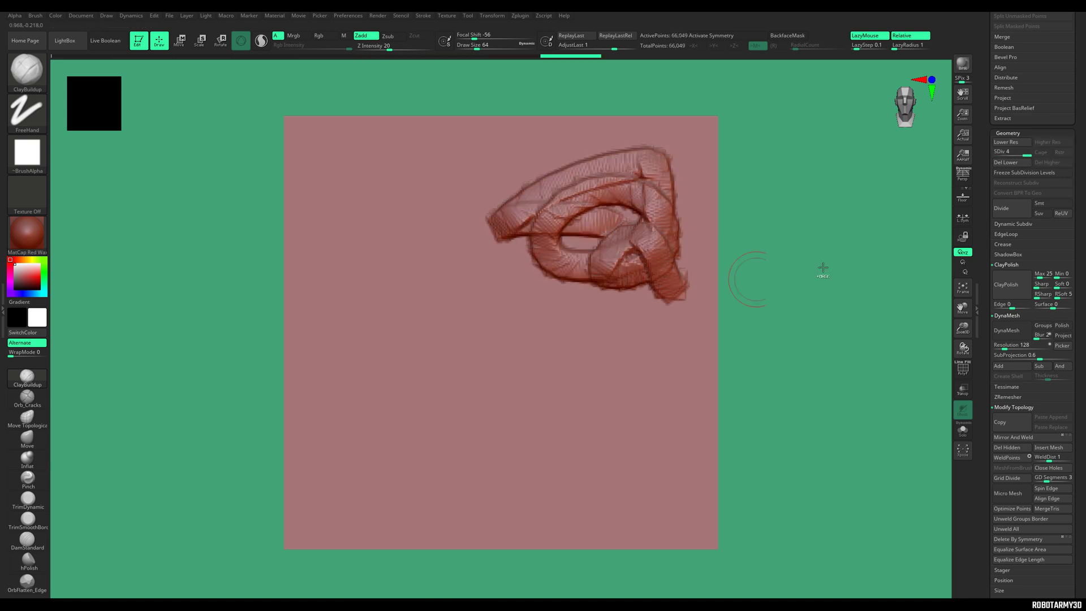
pyautogui.hotkey('ctrl', 'z')
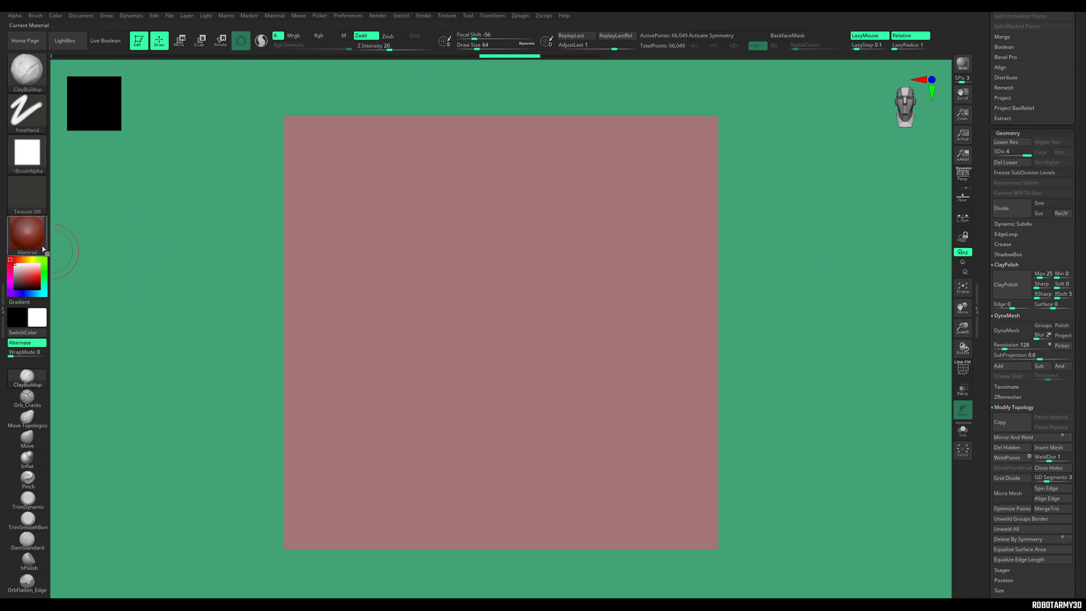
# - Change the plane's material to MP_MAQ
pyautogui.press('m')
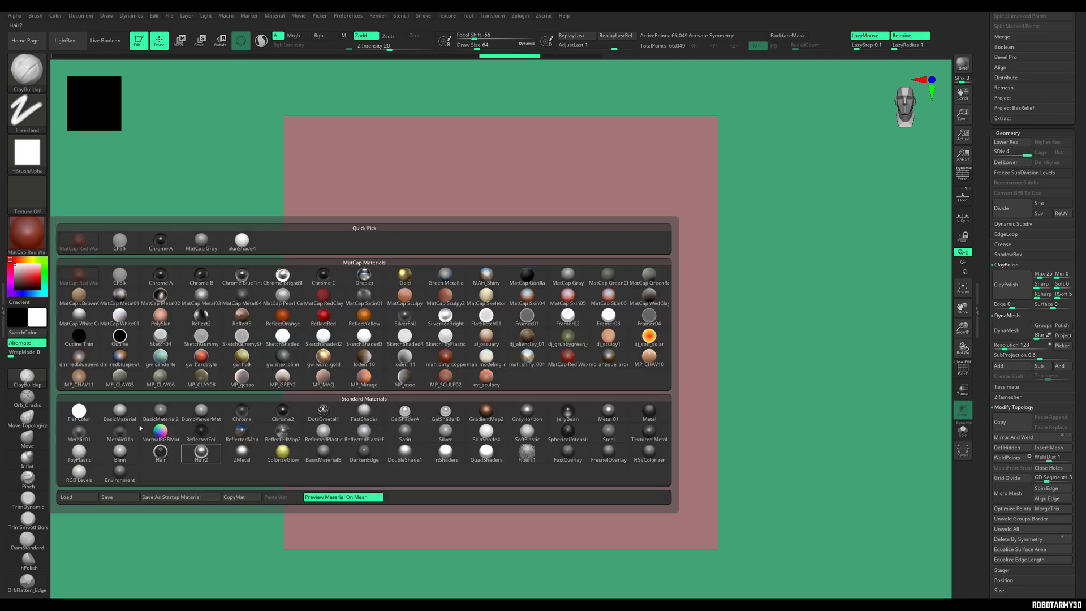
pyautogui.click(308, 381)
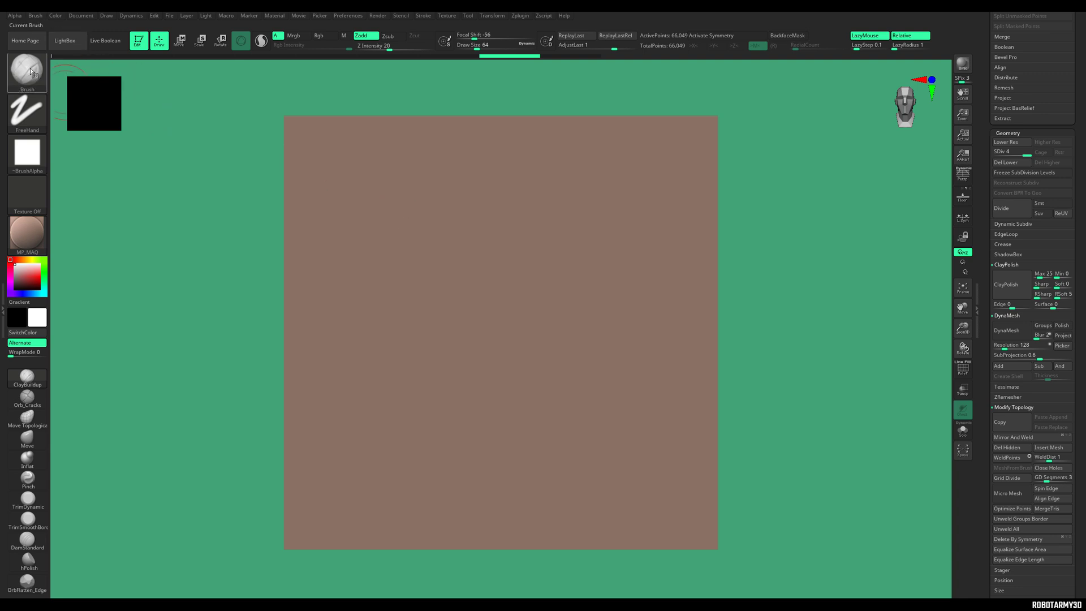
# - Set WrapMode to 1 in the ClayBuildup brush's Curve settings
pyautogui.click(36, 16)
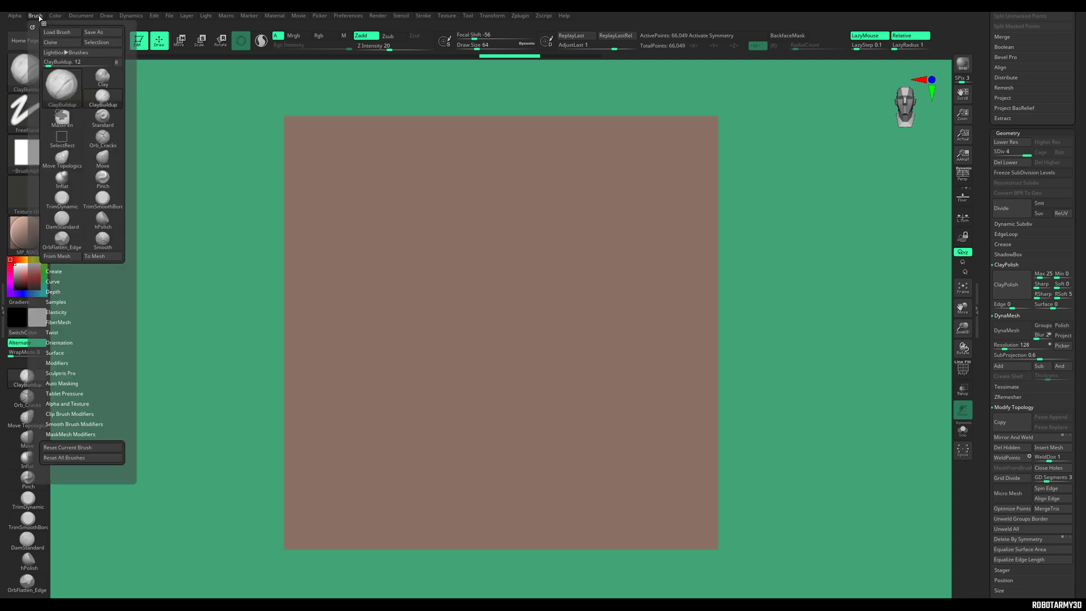
pyautogui.click(53, 281)
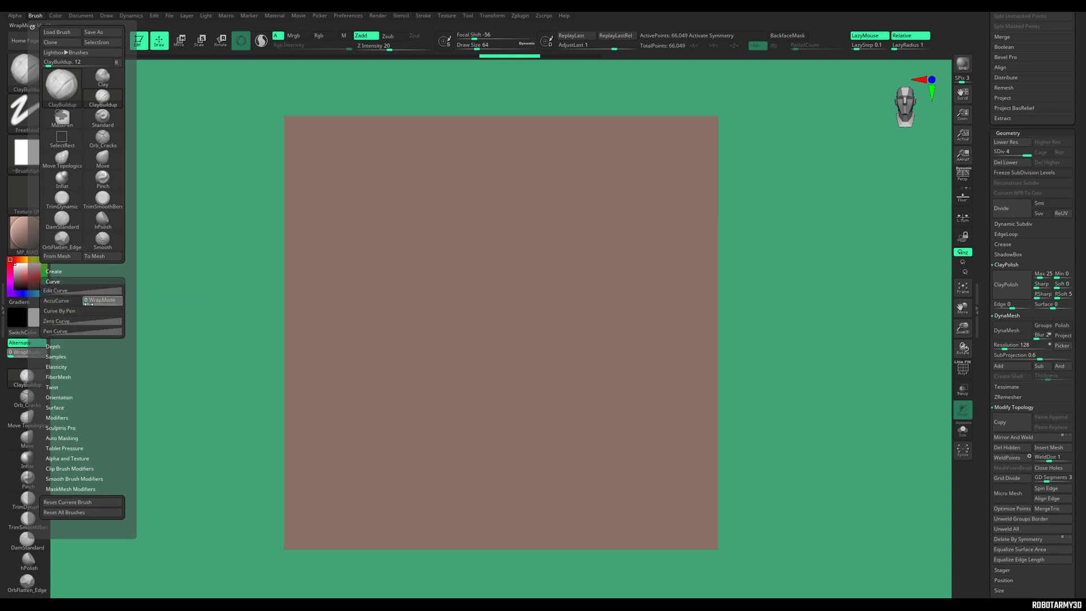
pyautogui.moveTo(89, 304); pyautogui.dragTo(91, 304)
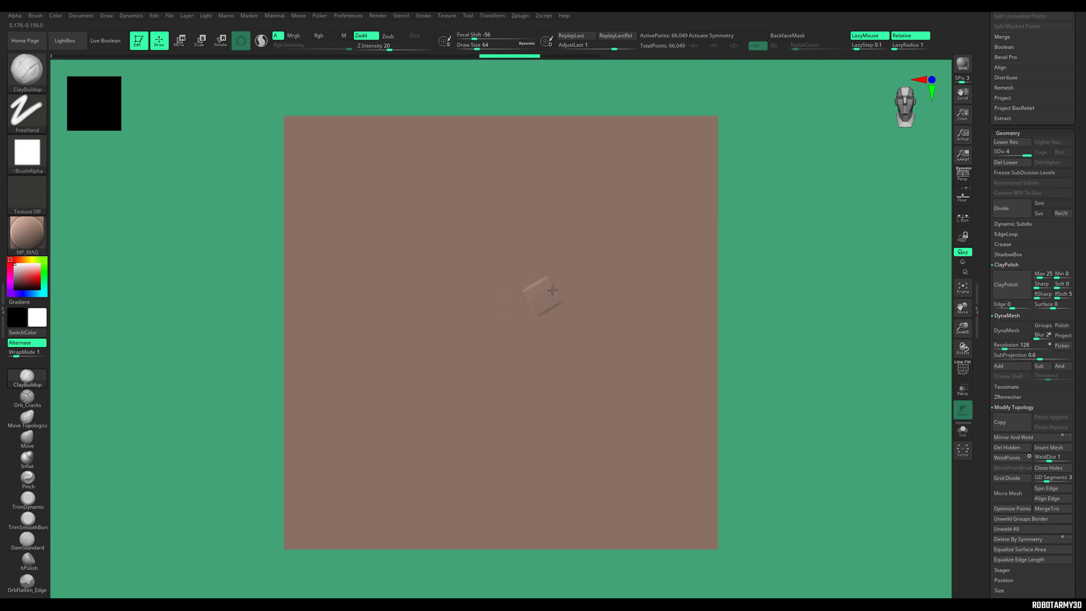
# - Test wrapped ClayBuildup strokes that run over the plane's edges, and undo all of them
pyautogui.moveTo(552, 290)
pyautogui.mouseDown()
pyautogui.moveTo(679, 229)
pyautogui.moveTo(841, 211)
pyautogui.moveTo(633, 273)
pyautogui.moveTo(686, 319)
pyautogui.moveTo(627, 379)
pyautogui.moveTo(701, 401)
pyautogui.moveTo(560, 418)
pyautogui.moveTo(615, 504)
pyautogui.moveTo(430, 407)
pyautogui.moveTo(469, 265)
pyautogui.moveTo(430, 226)
pyautogui.moveTo(441, 249)
pyautogui.mouseUp()
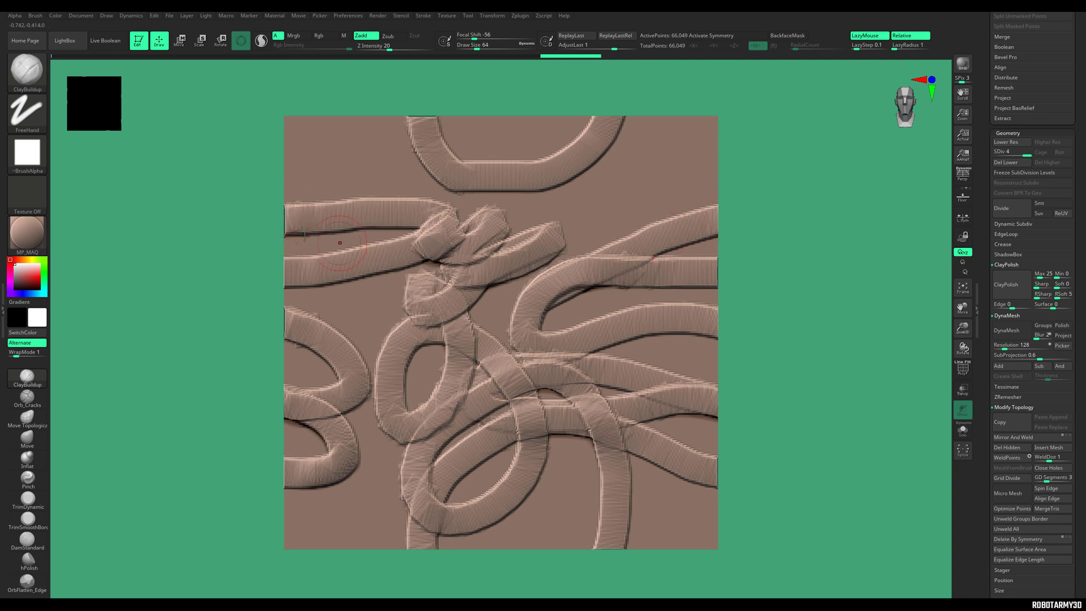
pyautogui.moveTo(414, 191)
pyautogui.mouseDown()
pyautogui.moveTo(252, 179)
pyautogui.moveTo(385, 164)
pyautogui.mouseUp()
pyautogui.hotkey('ctrl', 'z')
pyautogui.hotkey('ctrl', 'z')
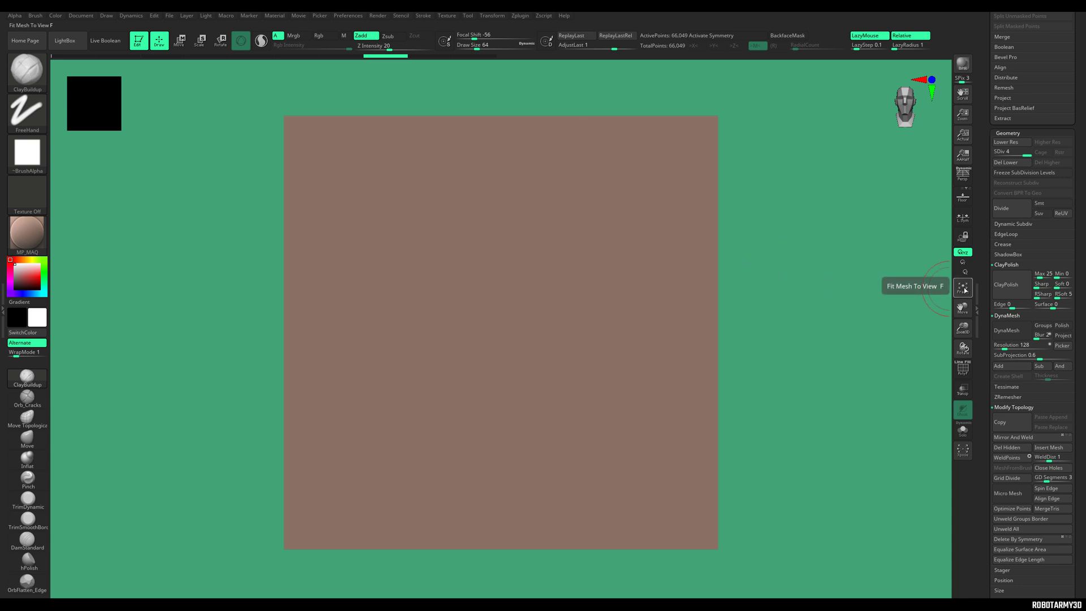
# - Duplicate the plane subtool
pyautogui.keyDown('alt'); pyautogui.moveTo(775, 305); pyautogui.dragTo(761, 264); pyautogui.keyUp('alt')
pyautogui.moveTo(687, 265); pyautogui.dragTo(940, 335)
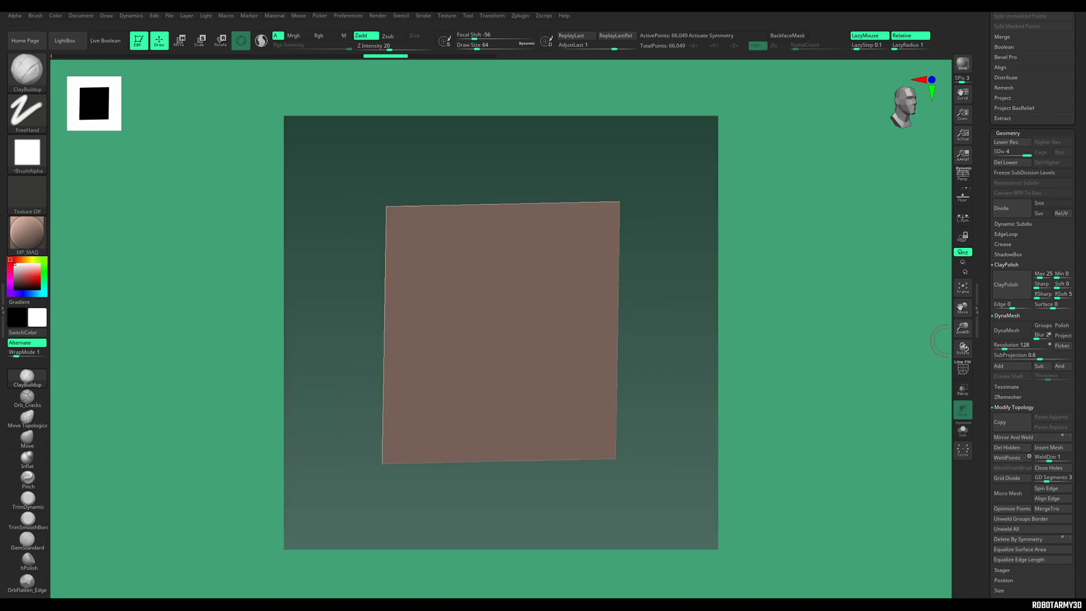
pyautogui.scroll(5, 1083, 170)
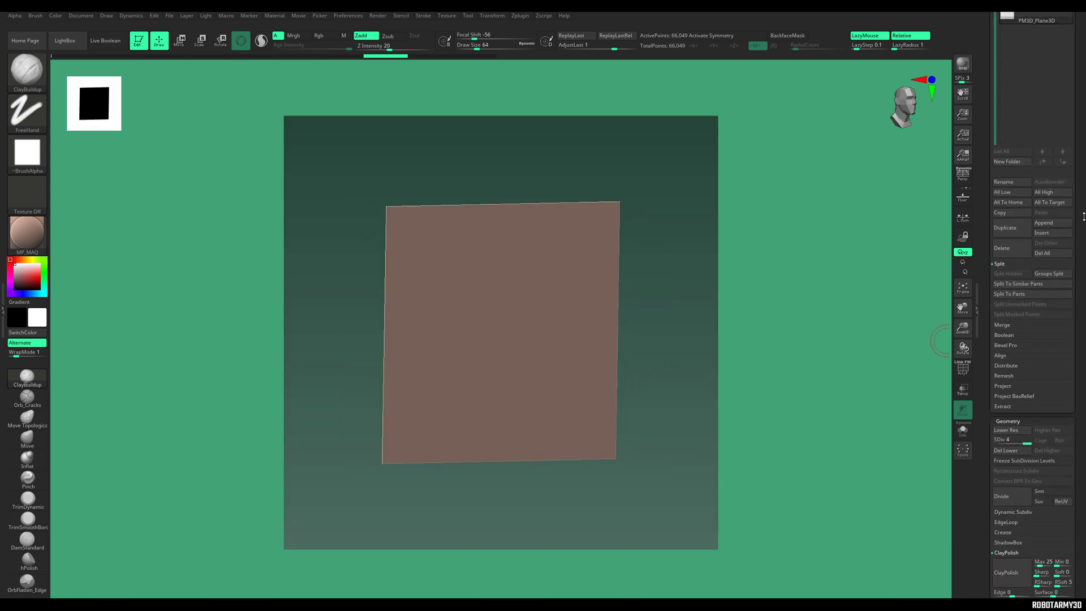
pyautogui.scroll(2, 1083, 216)
pyautogui.click(1004, 306)
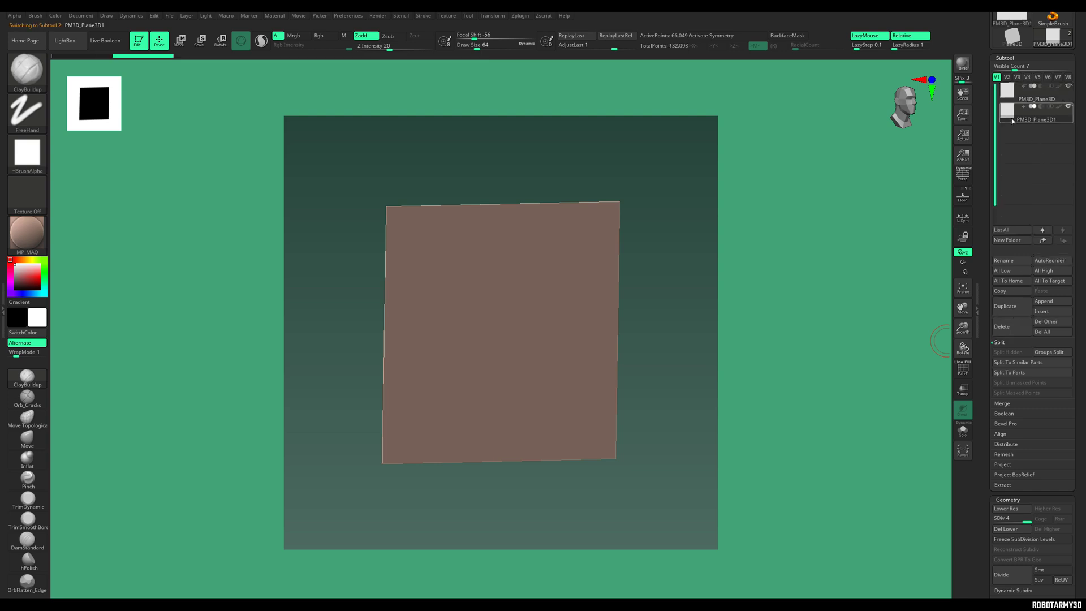
# - Try a short ClayBuildup stroke on the original plane and undo it
pyautogui.click(1012, 97)
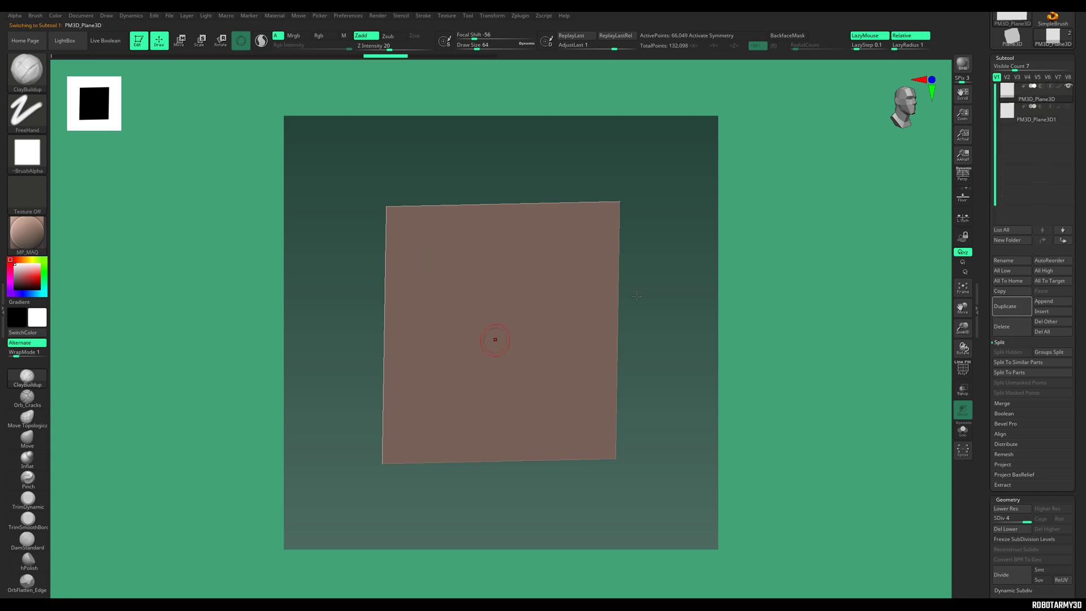
pyautogui.moveTo(470, 245); pyautogui.dragTo(512, 269)
pyautogui.hotkey('ctrl', 'z')
# - Enlarge the duplicate plane with the Size deformation set to 68, and check it against the original from an angle
pyautogui.click(1018, 112)
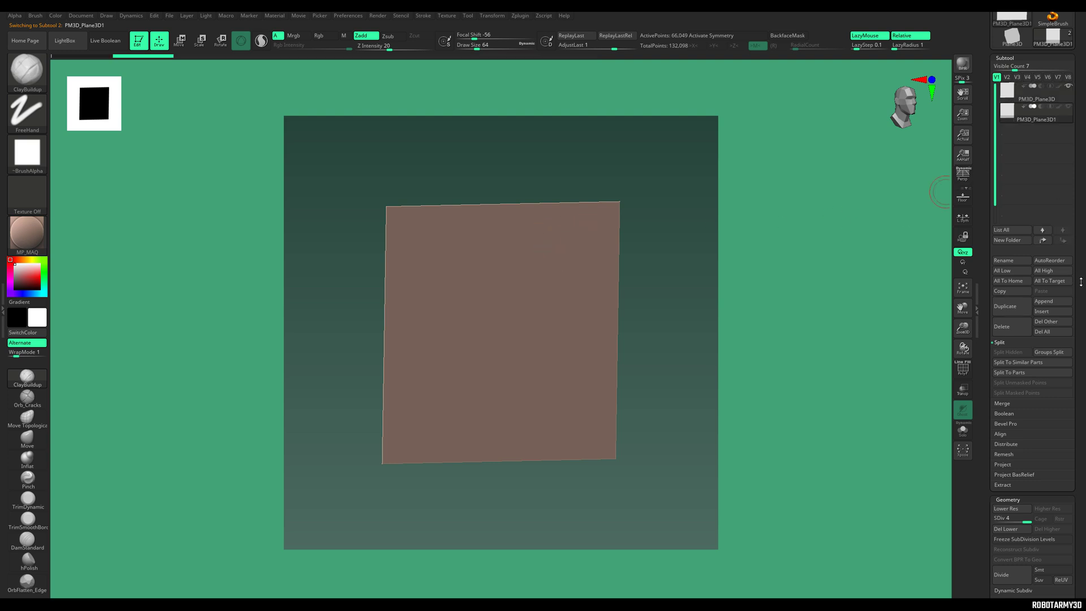
pyautogui.scroll(-15, 1065, 127)
pyautogui.scroll(-1, 1065, 127)
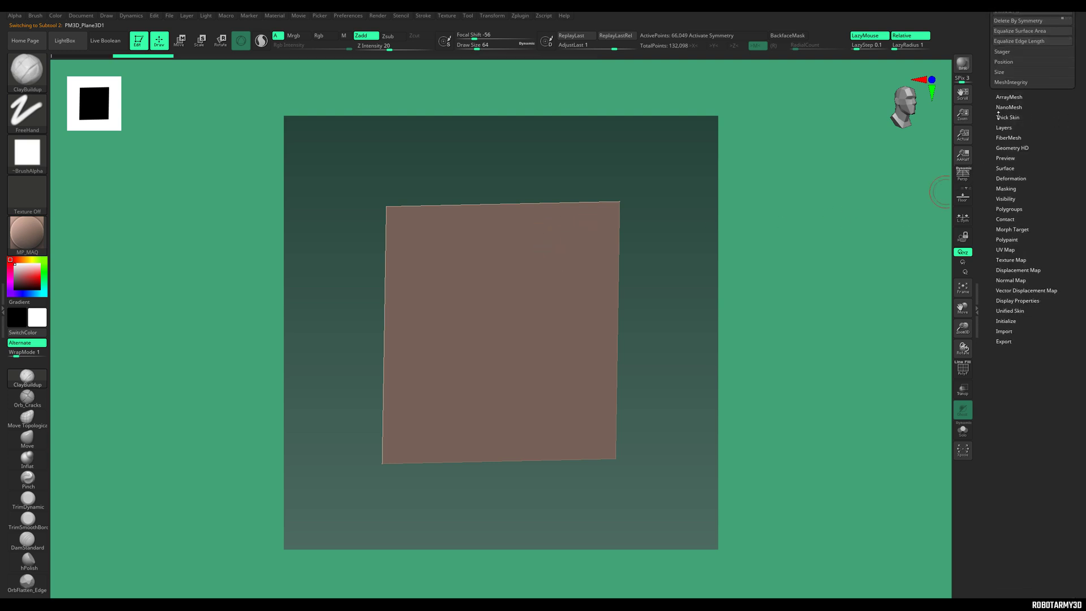
pyautogui.press('shift')
pyautogui.keyDown('shift'); pyautogui.click(1016, 180); pyautogui.keyUp('shift')
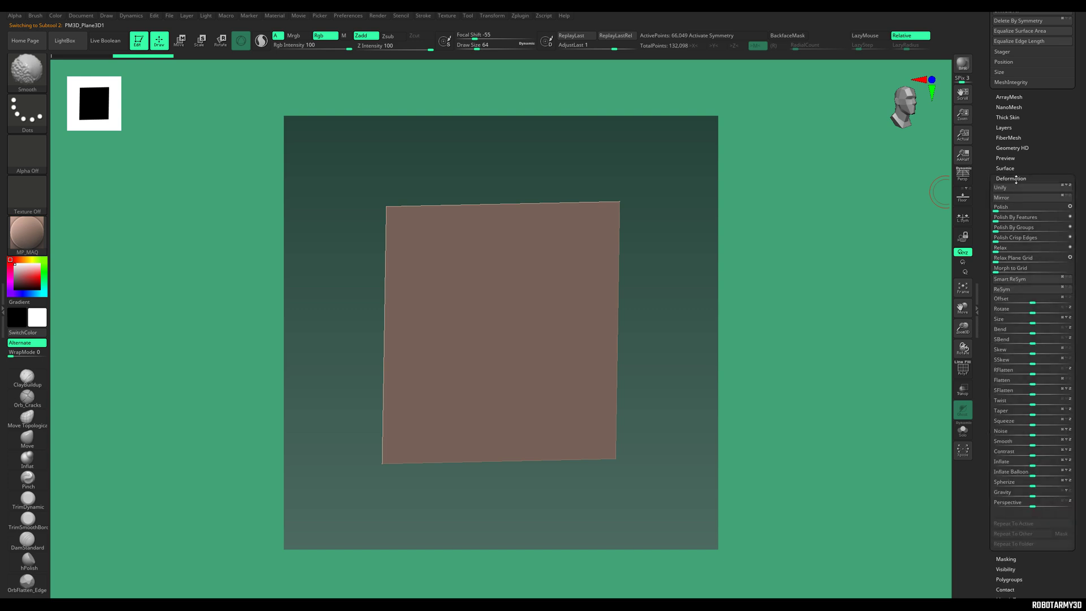
pyautogui.scroll(-2, 1013, 163)
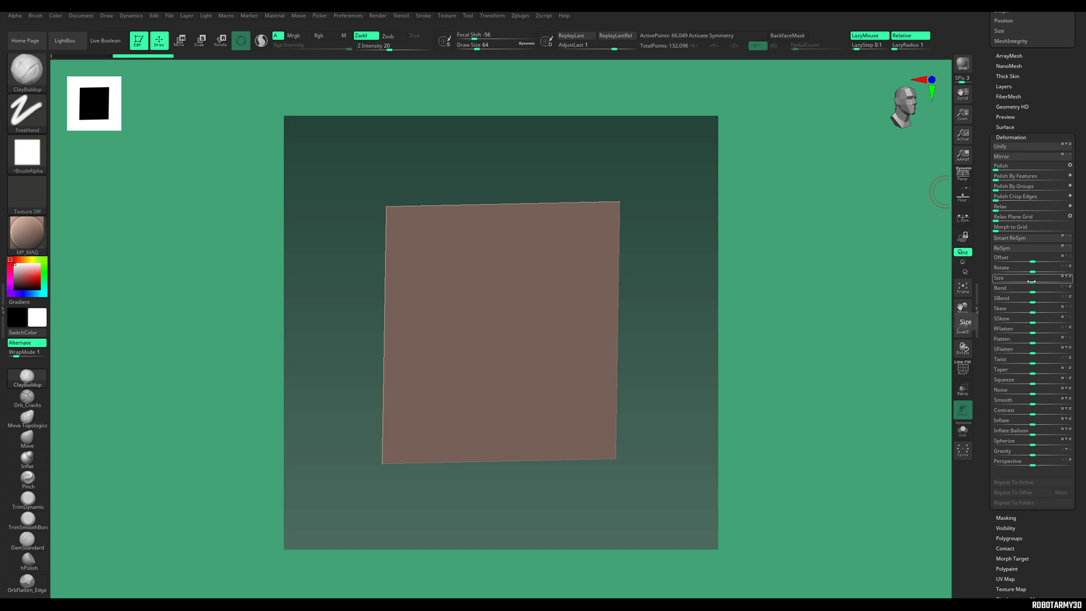
pyautogui.moveTo(1032, 281); pyautogui.dragTo(1058, 281)
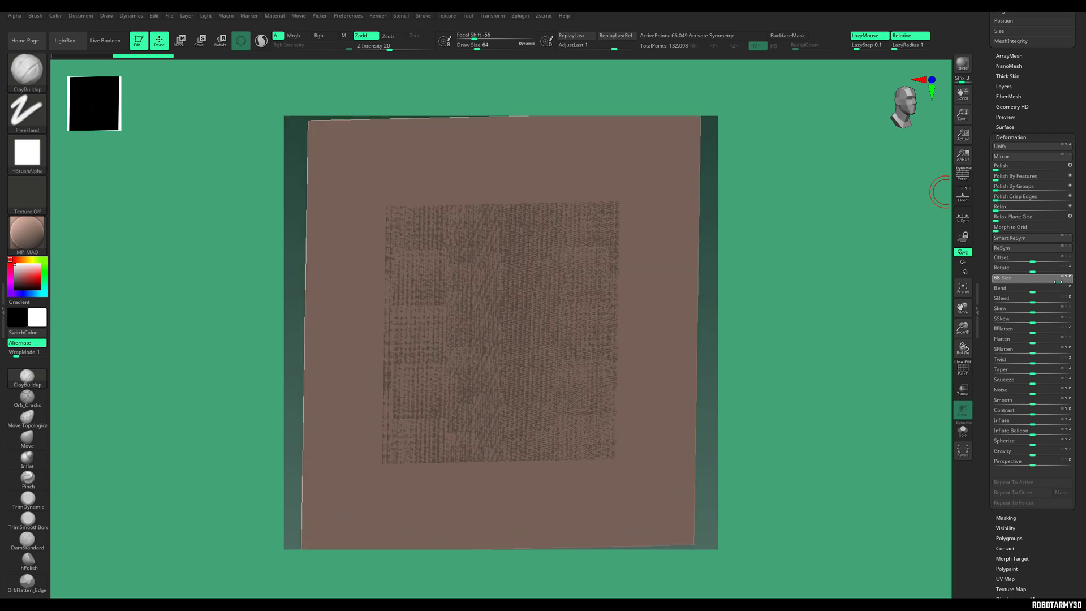
pyautogui.moveTo(800, 292); pyautogui.dragTo(796, 285)
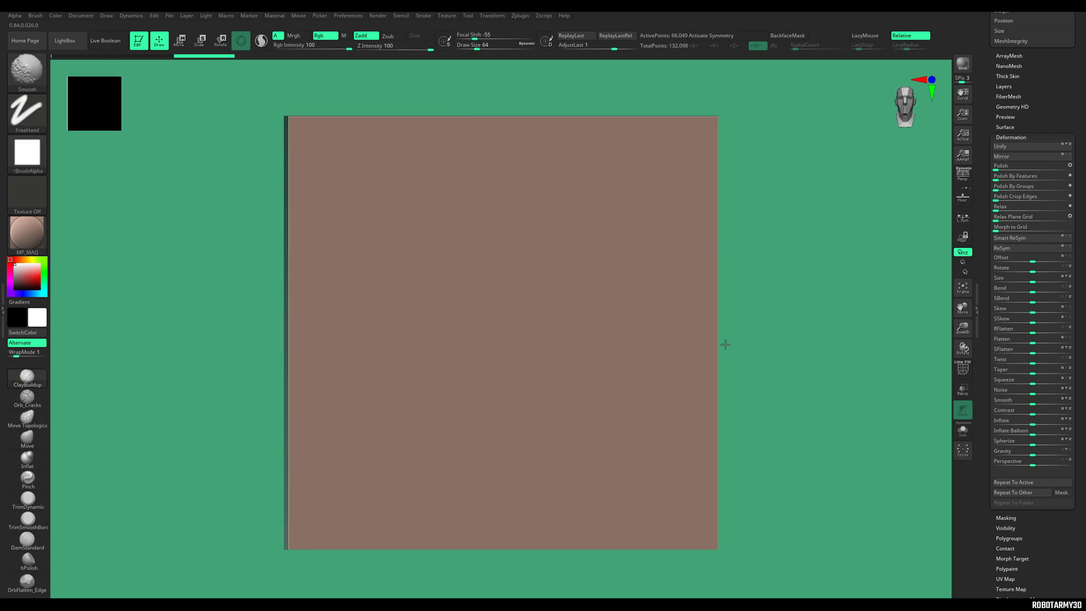
pyautogui.moveTo(722, 342); pyautogui.dragTo(474, 281)
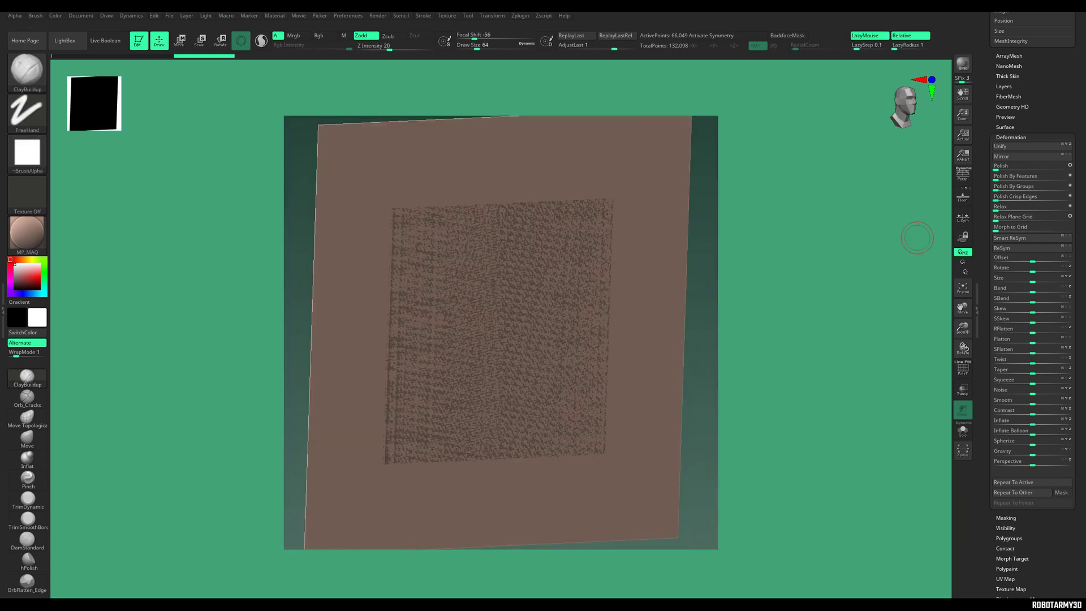
# - Nudge the original plane slightly along its depth axis and frame it from the front so it fills the document
pyautogui.scroll(10, 1071, 131)
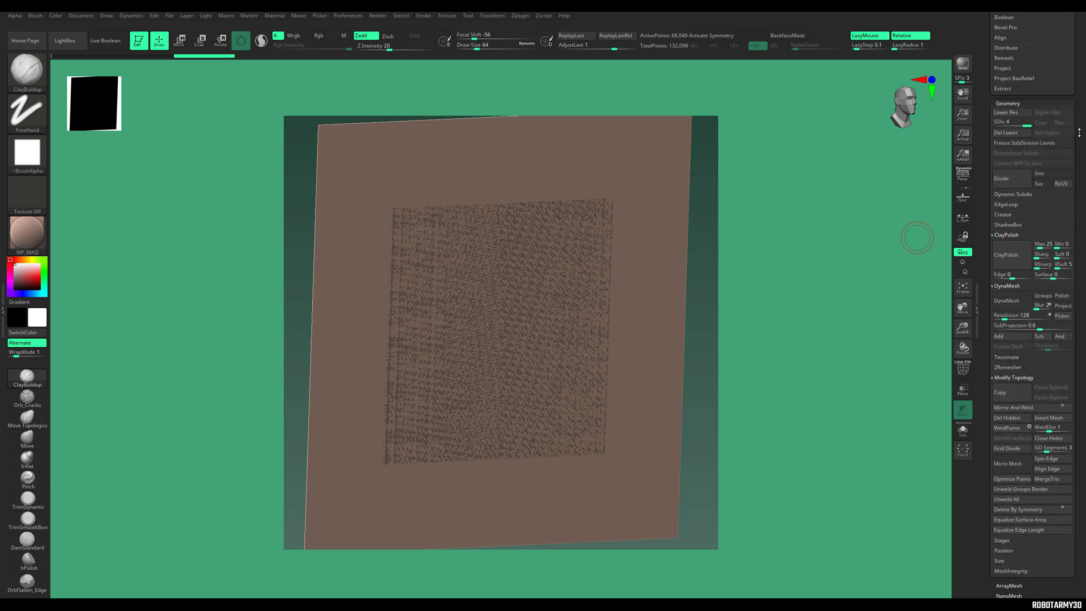
pyautogui.scroll(10, 1078, 132)
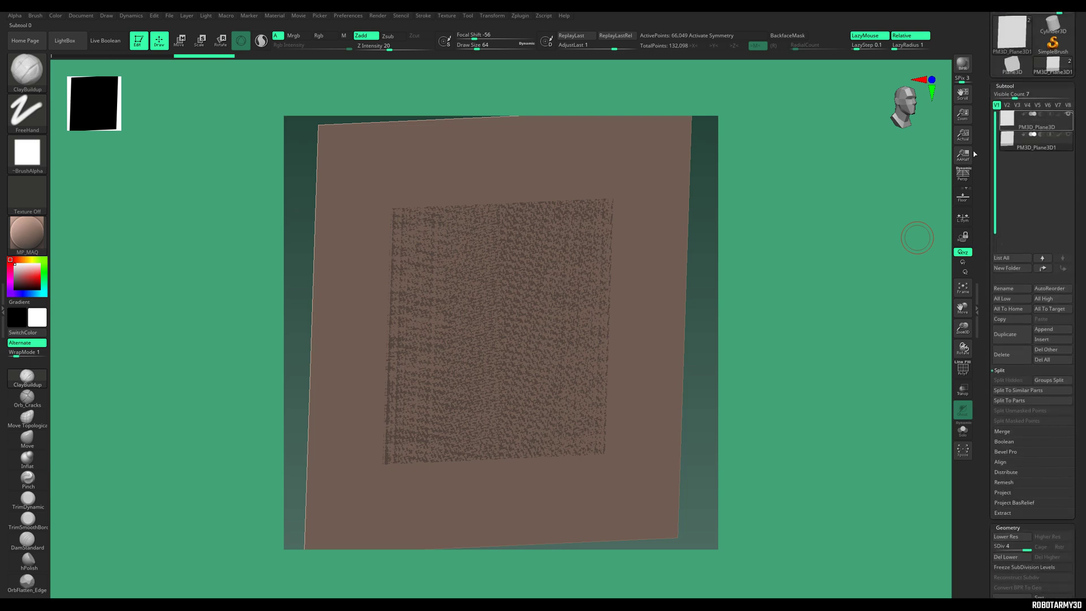
pyautogui.hotkey('ctrl', 'z')
pyautogui.press('w')
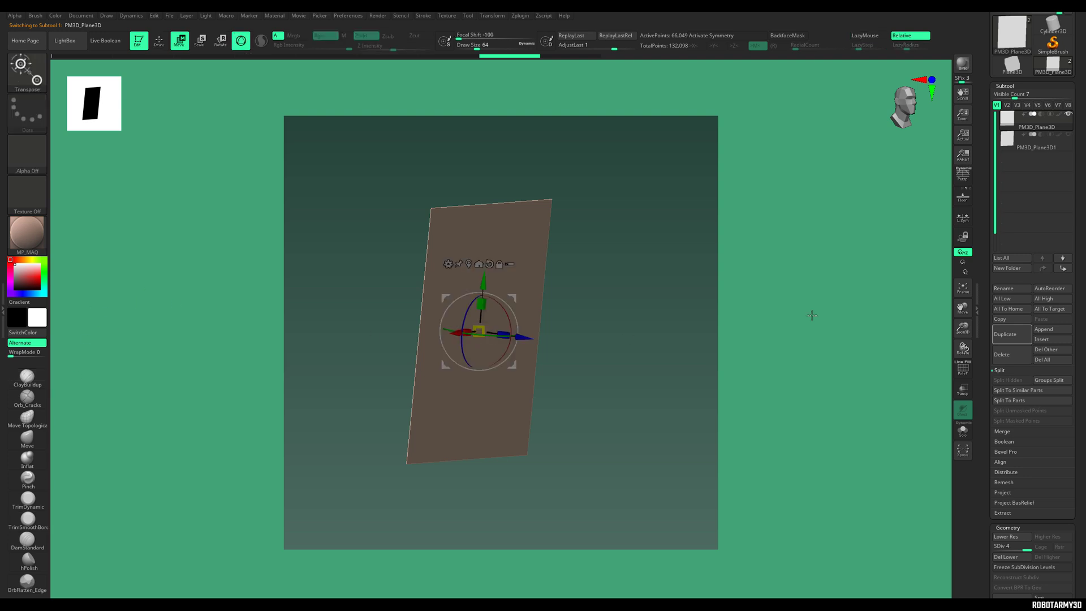
pyautogui.moveTo(523, 338); pyautogui.dragTo(519, 337)
pyautogui.moveTo(822, 304); pyautogui.dragTo(780, 291)
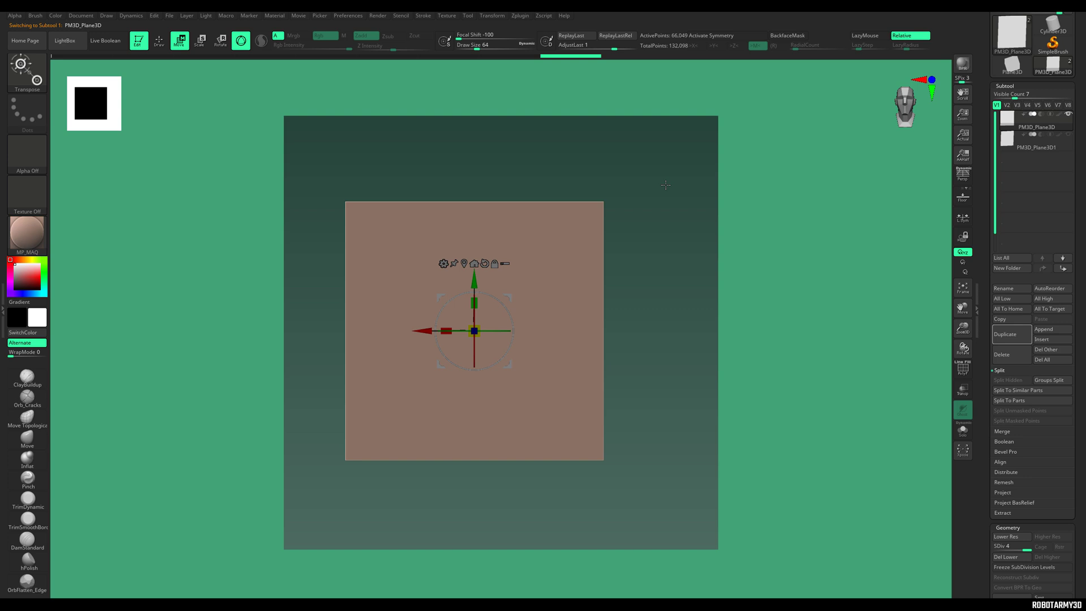
pyautogui.click(963, 288)
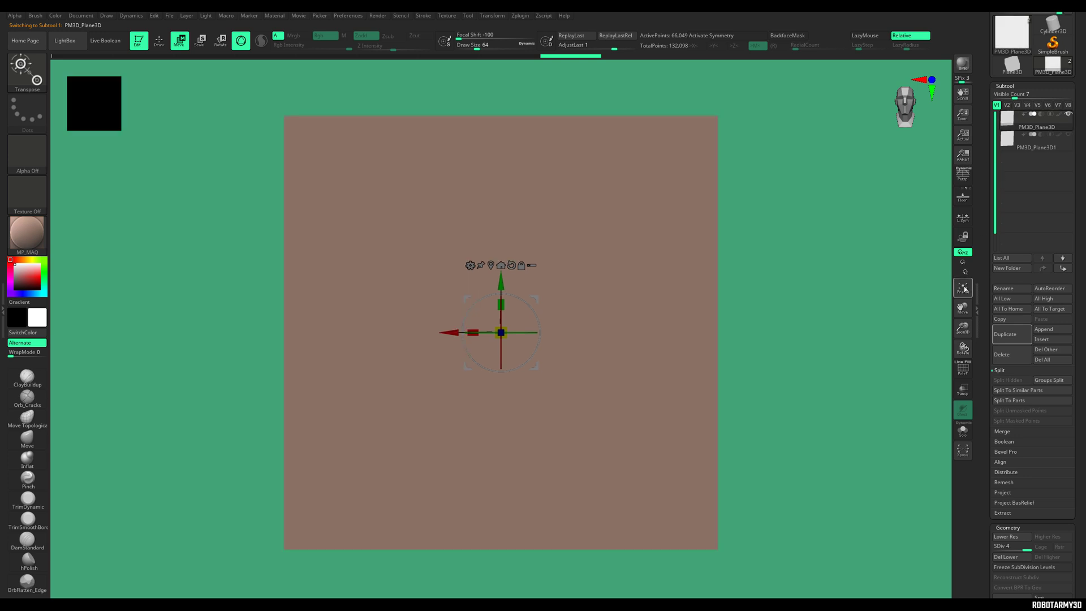
# - Select the duplicate plane subtool and rename it as Sculpt
pyautogui.moveTo(1068, 143)
pyautogui.click(1068, 143)
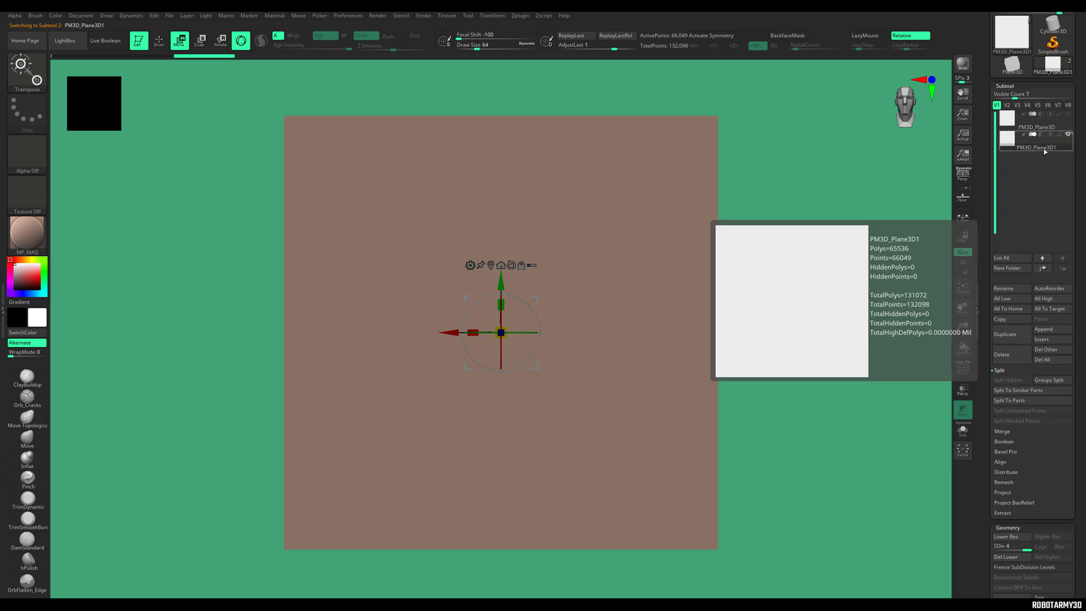
pyautogui.click(1010, 289)
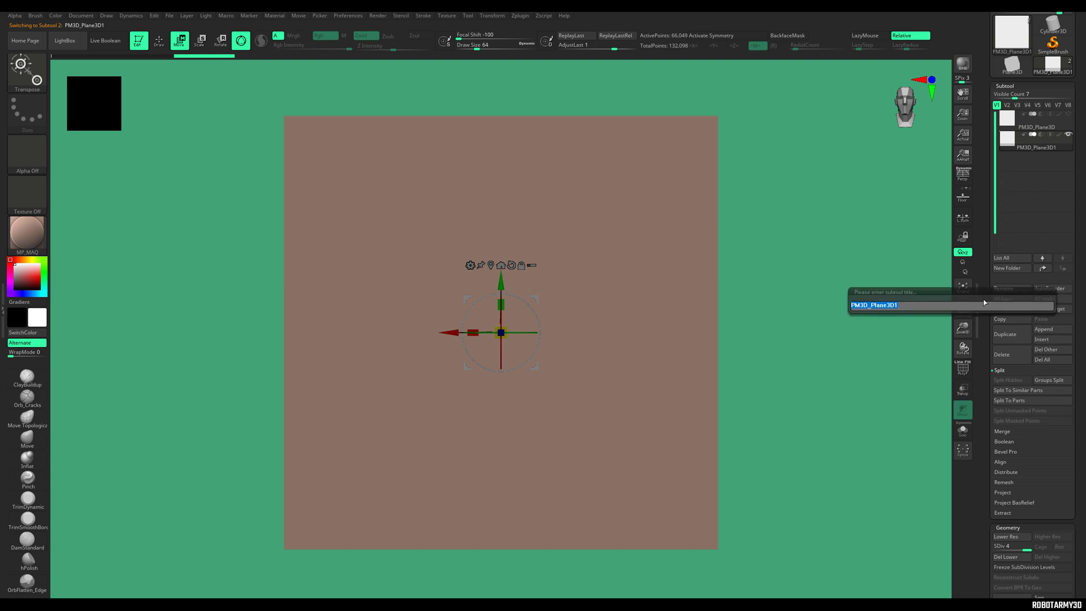
pyautogui.write('S')
pyautogui.write('cukl')
pyautogui.press('Return')
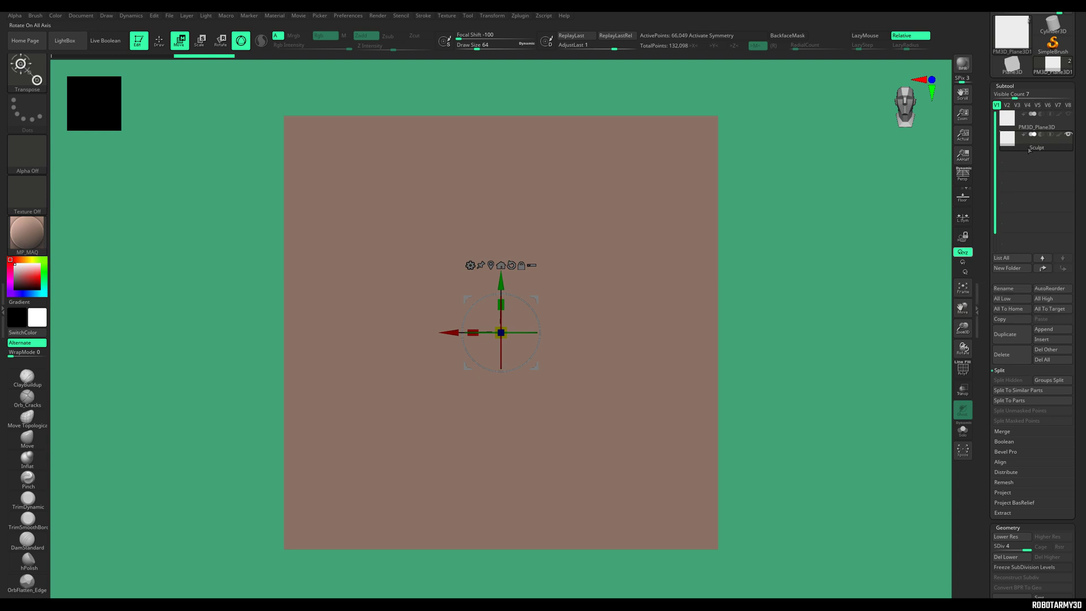
# - Lock the camera transformation and switch back to the ClayBuildup brush
pyautogui.click(962, 240)
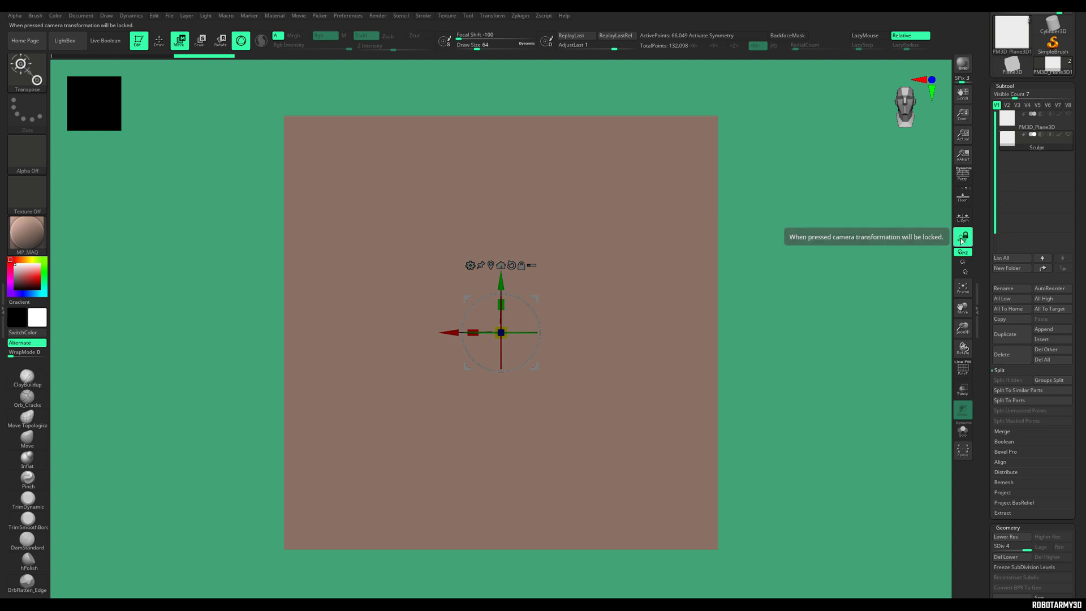
pyautogui.moveTo(736, 227); pyautogui.dragTo(729, 210)
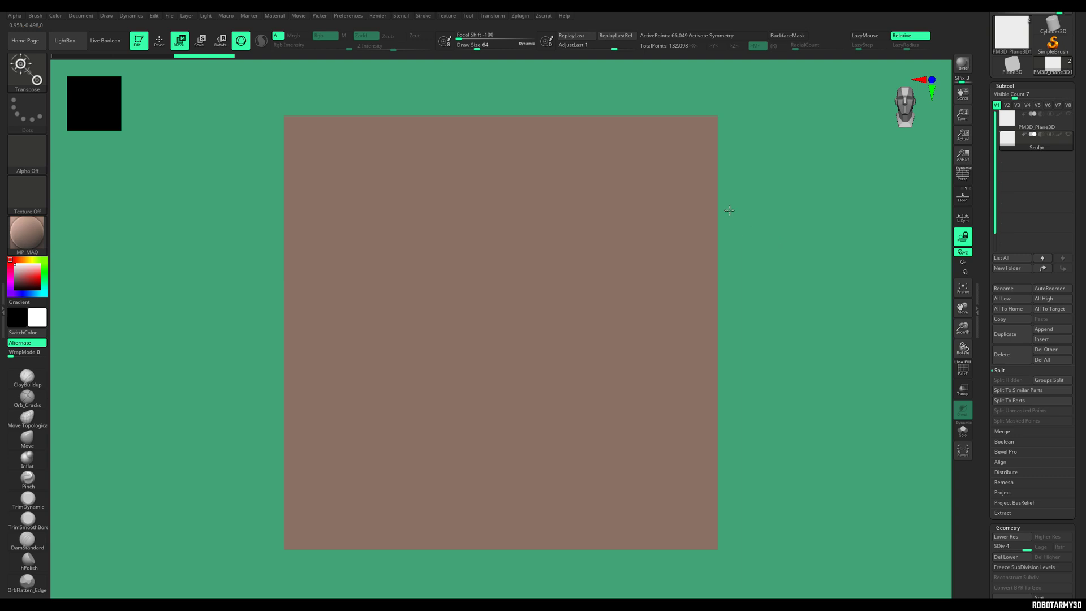
pyautogui.press('y')
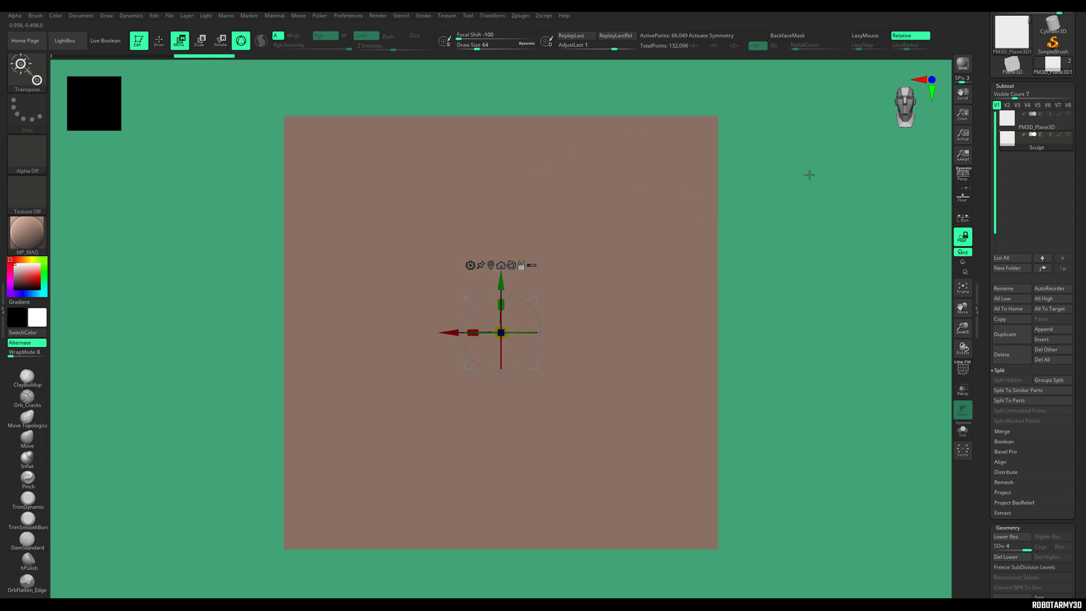
pyautogui.click(30, 375)
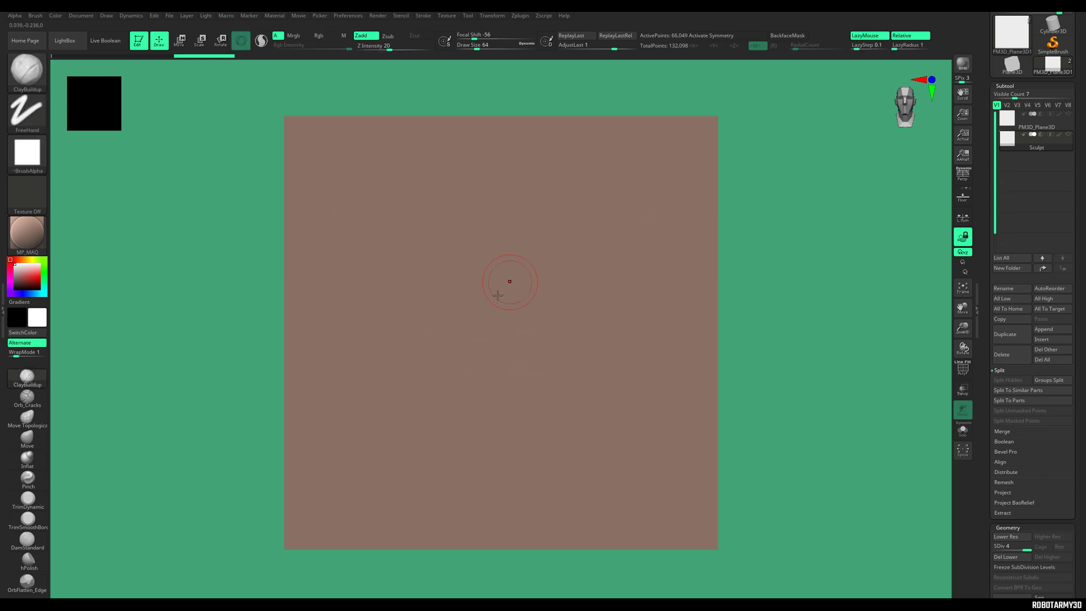
# - Paint looping, overlapping ClayBuildup strokes on the Sculpt plane that wrap across its side edges
pyautogui.moveTo(456, 353)
pyautogui.mouseDown()
pyautogui.moveTo(707, 263)
pyautogui.moveTo(744, 269)
pyautogui.moveTo(840, 319)
pyautogui.moveTo(686, 438)
pyautogui.moveTo(582, 339)
pyautogui.moveTo(560, 436)
pyautogui.moveTo(781, 341)
pyautogui.moveTo(584, 238)
pyautogui.moveTo(642, 146)
pyautogui.moveTo(705, 278)
pyautogui.mouseUp()
pyautogui.hotkey('ctrl', 'z')
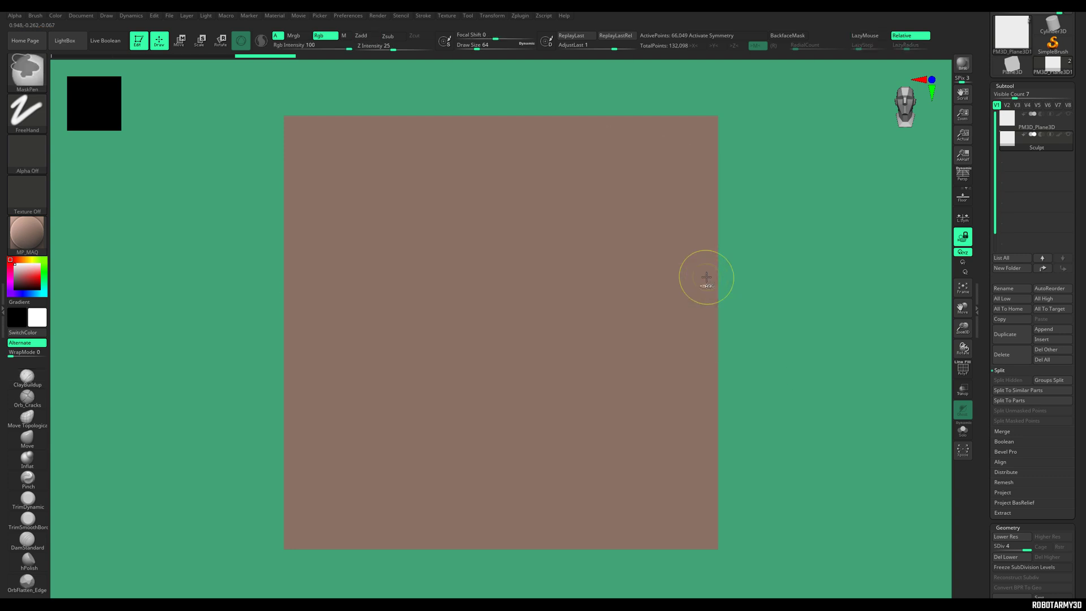
pyautogui.moveTo(477, 195)
pyautogui.mouseDown()
pyautogui.moveTo(430, 249)
pyautogui.moveTo(509, 388)
pyautogui.moveTo(689, 340)
pyautogui.moveTo(375, 219)
pyautogui.moveTo(532, 187)
pyautogui.moveTo(565, 162)
pyautogui.moveTo(498, 232)
pyautogui.moveTo(407, 238)
pyautogui.mouseUp()
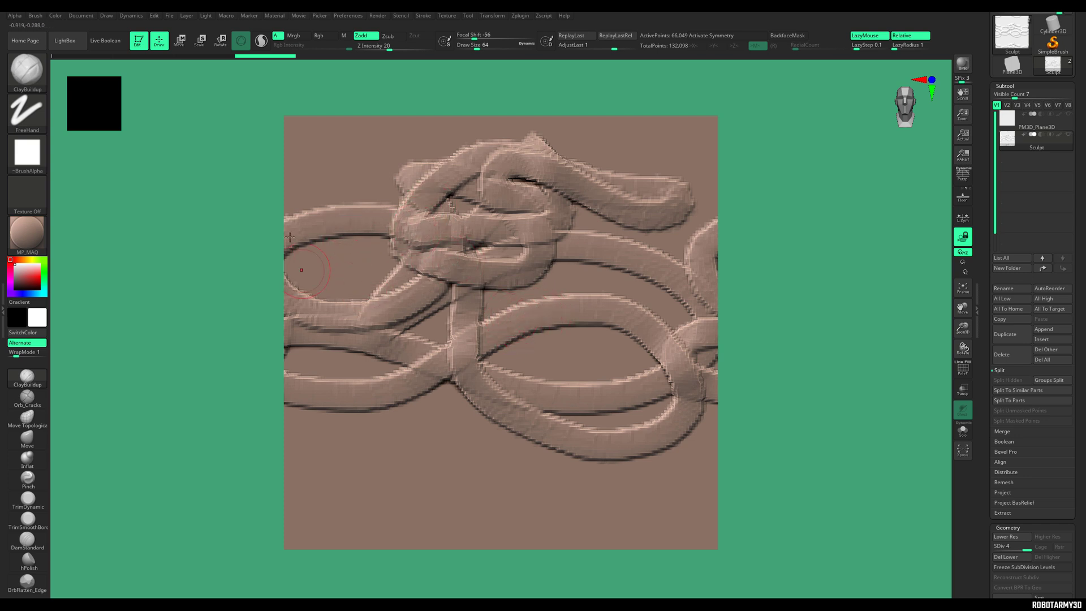
# - Apply ClayPolish to the sculpted strokes from the Geometry settings
pyautogui.scroll(-5, 1077, 346)
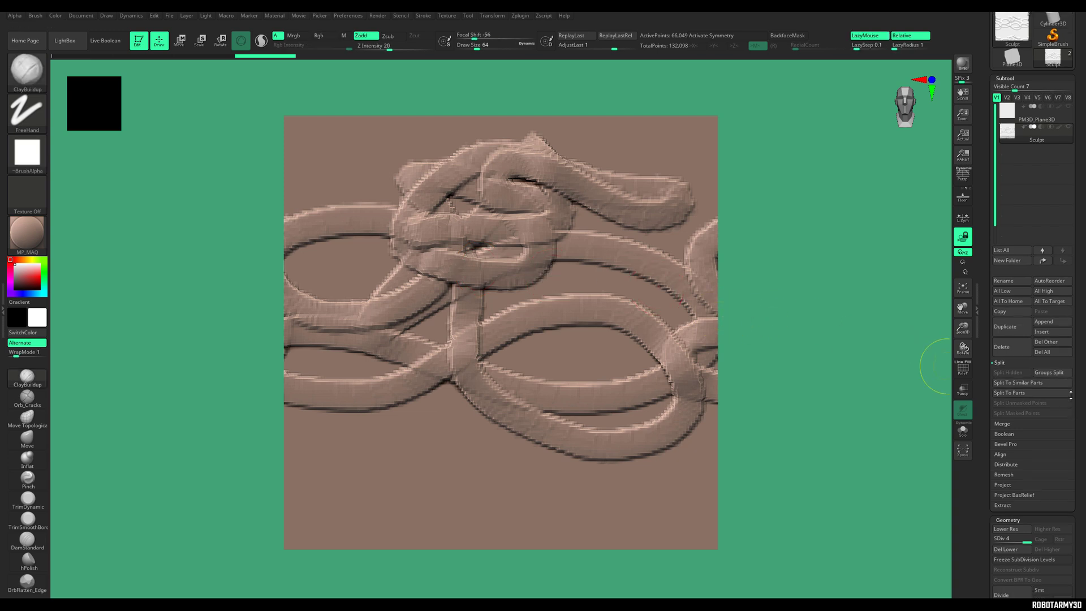
pyautogui.keyDown('shift'); pyautogui.click(1016, 308); pyautogui.keyUp('shift')
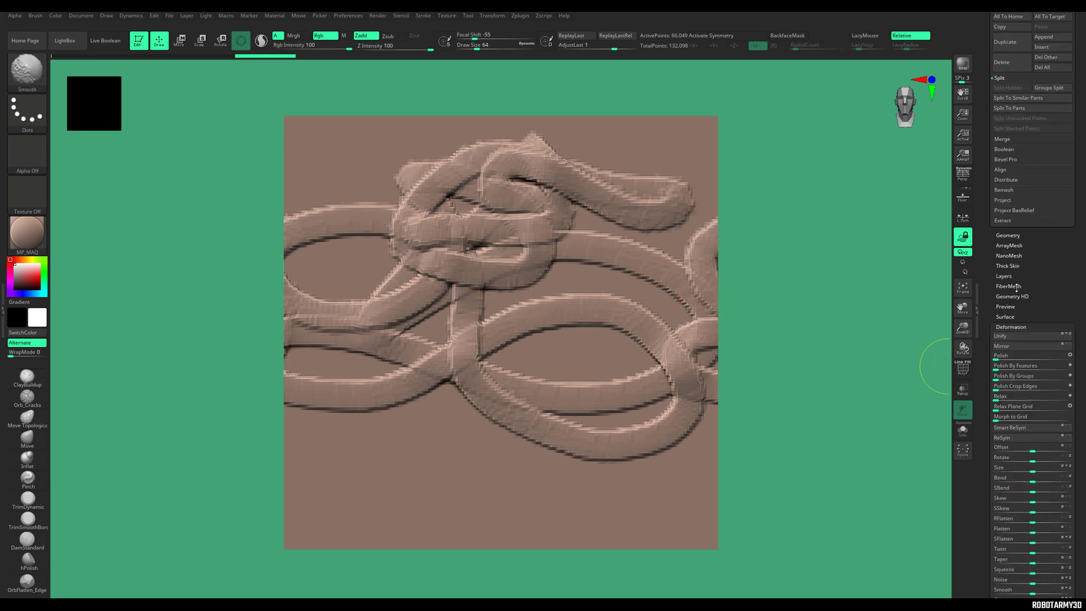
pyautogui.keyDown('shift'); pyautogui.click(1017, 236); pyautogui.keyUp('shift')
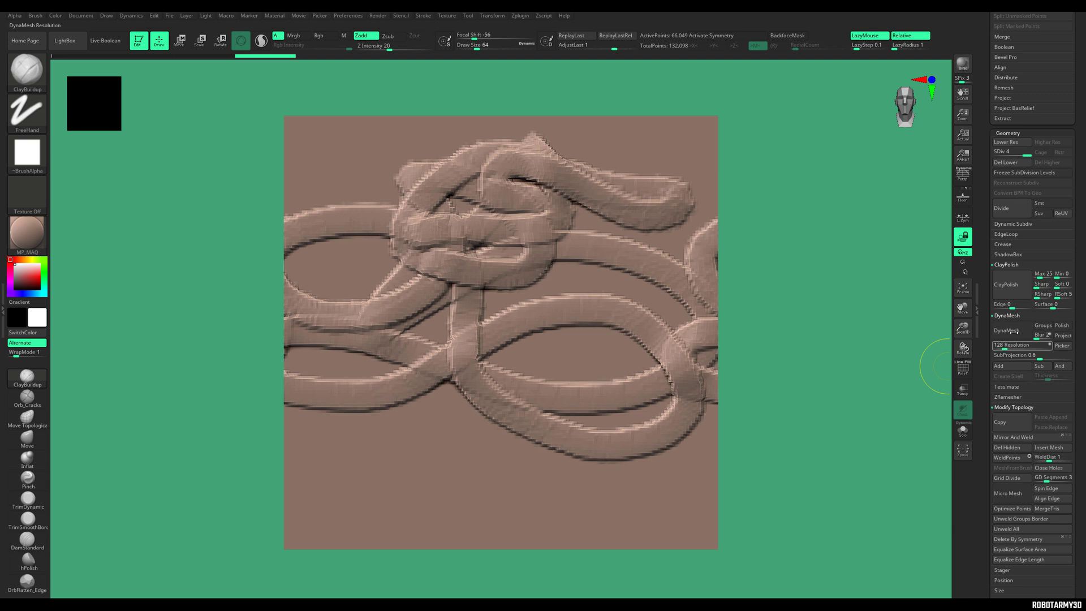
pyautogui.click(1006, 293)
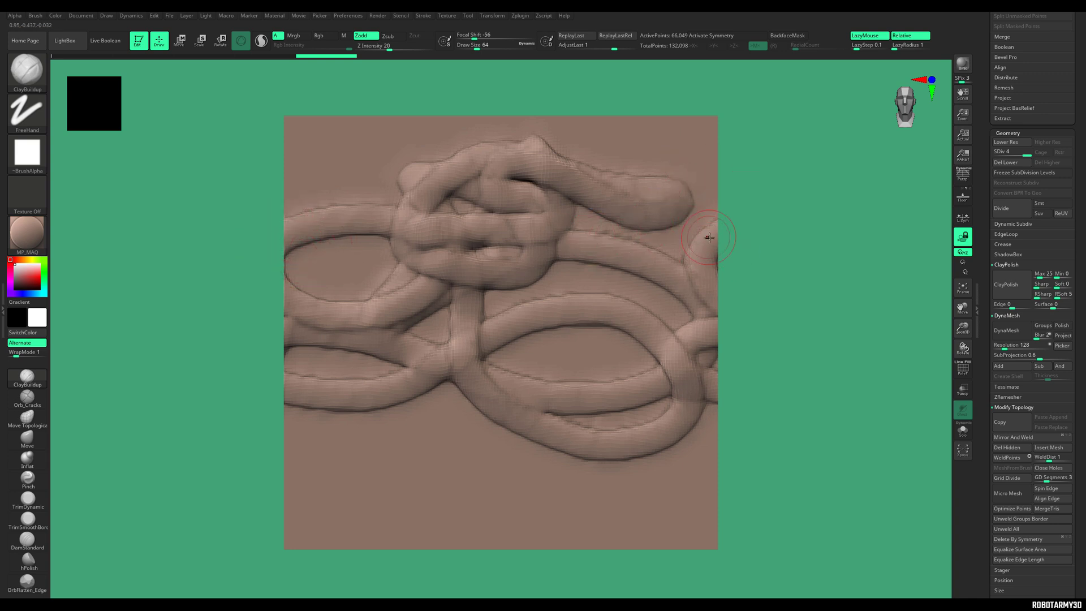
# - Undo the ClayPolish and all test strokes on the Sculpt plane
pyautogui.press('ctrl')
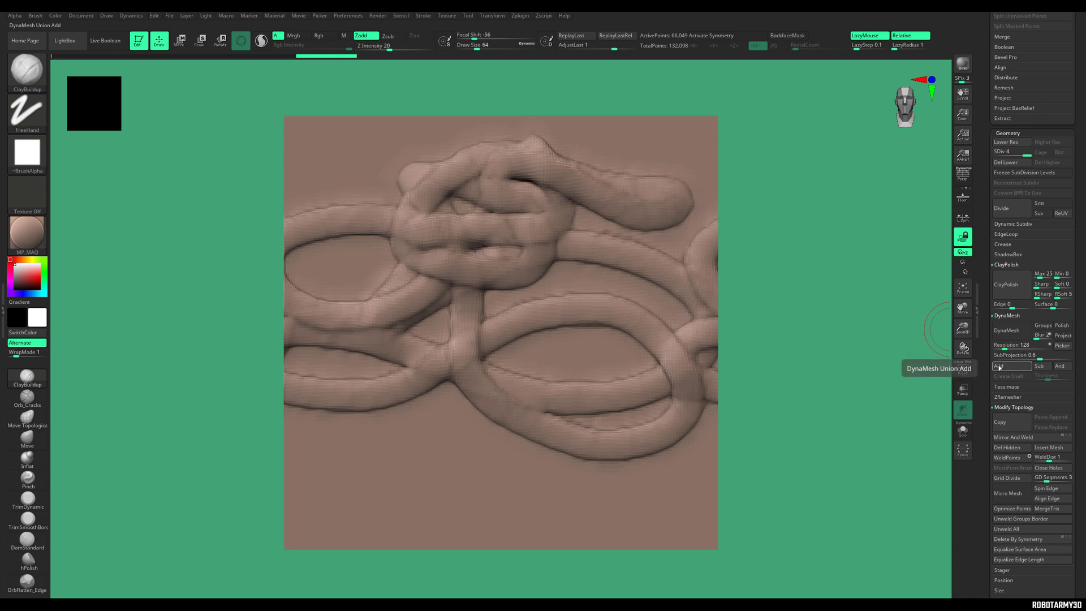
pyautogui.hotkey('ctrl', 'z')
pyautogui.hotkey('ctrl', 'z')
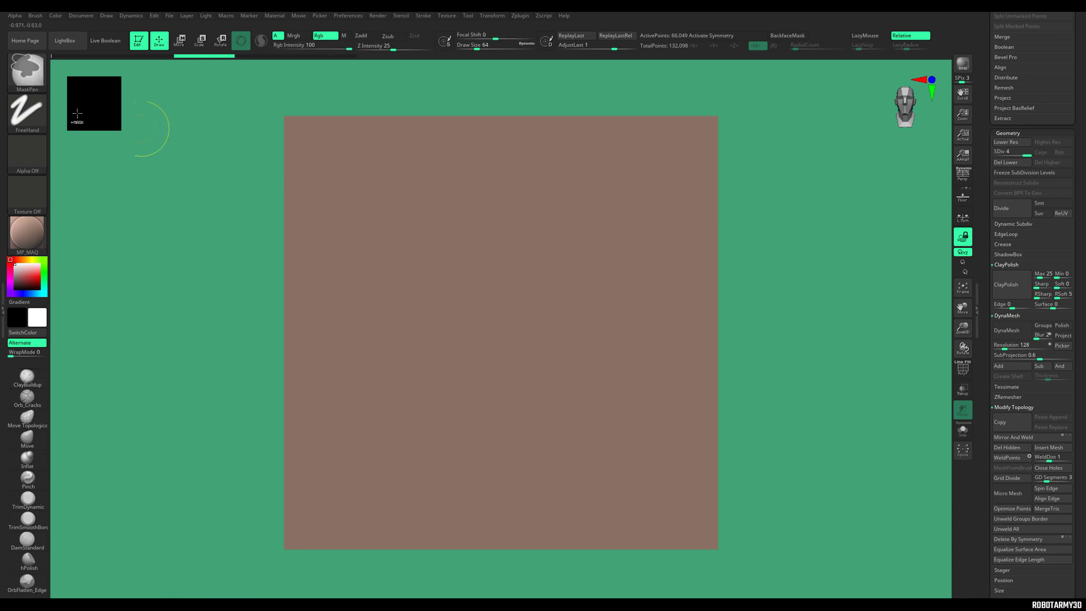
pyautogui.press('shift')
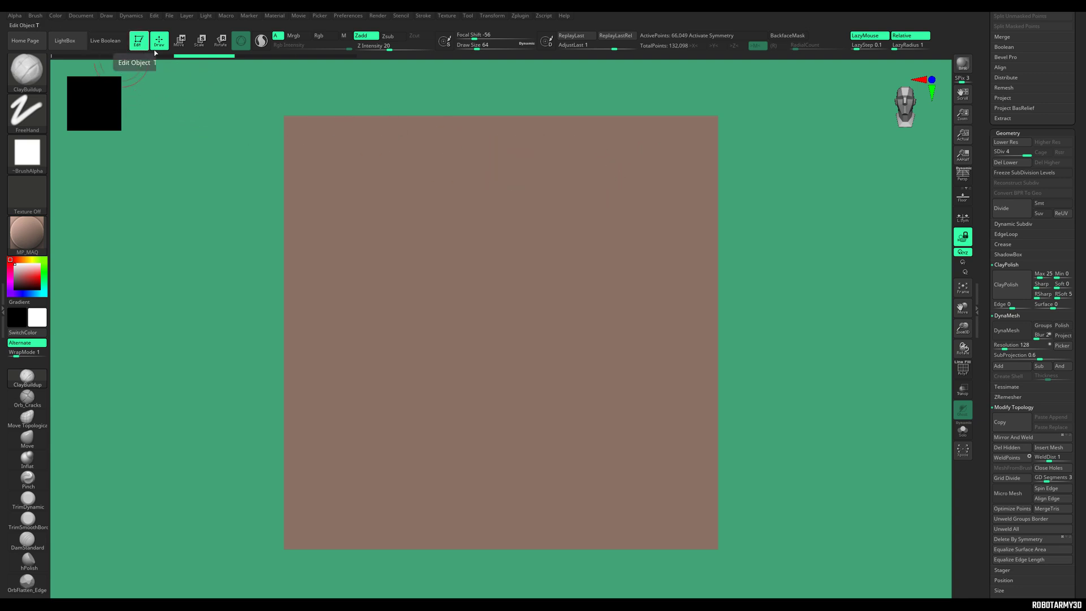
# - Enable interface customization and place the brush curve's WrapMode slider beside BackfaceMask on the top shelf
pyautogui.click(349, 17)
pyautogui.click(365, 48)
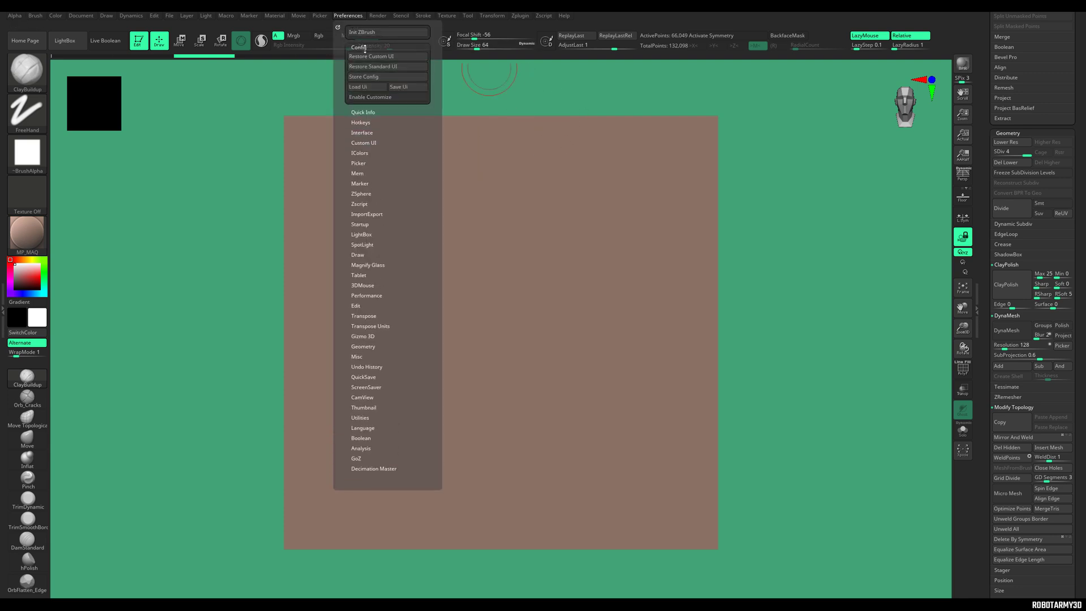
pyautogui.click(377, 98)
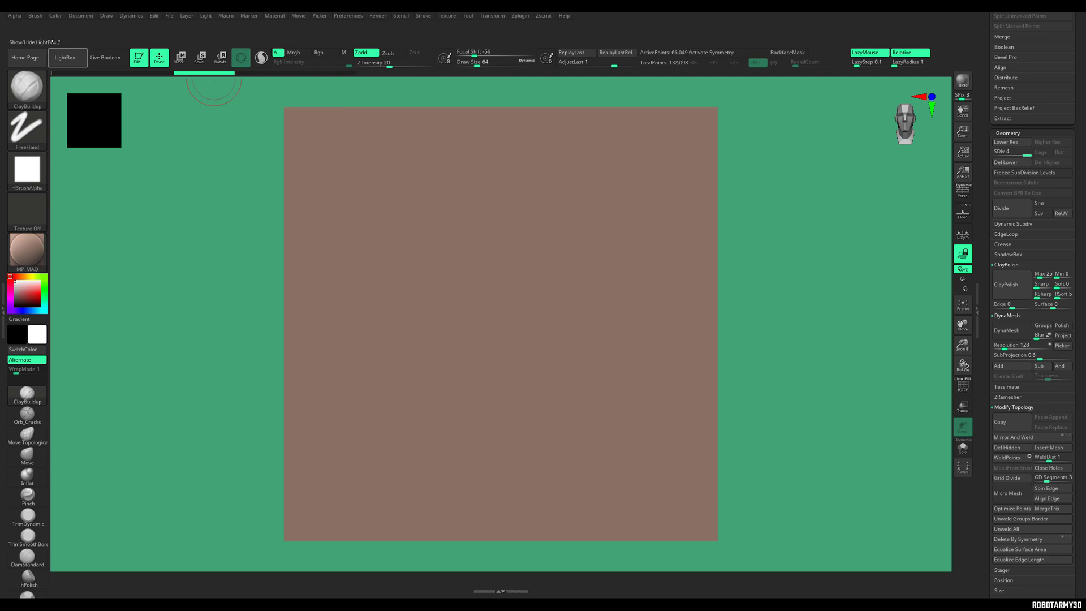
pyautogui.click(35, 16)
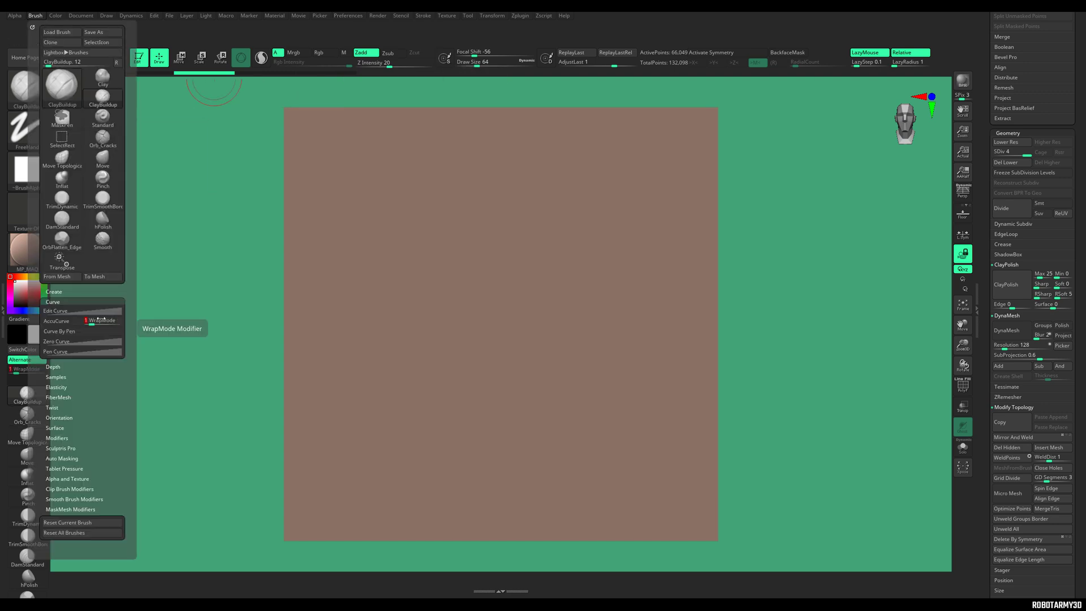
pyautogui.press('ctrl')
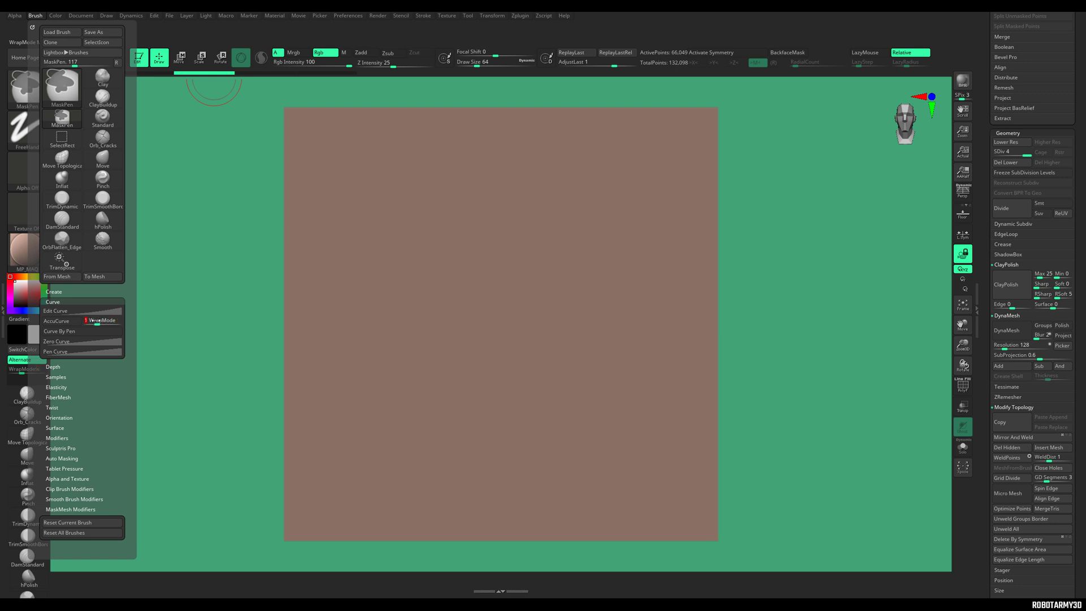
pyautogui.moveTo(647, 163)
pyautogui.keyDown('ctrl'); pyautogui.keyDown('alt'); pyautogui.mouseDown()
pyautogui.moveTo(723, 67)
pyautogui.moveTo(714, 65)
pyautogui.moveTo(810, 55)
pyautogui.moveTo(526, 37)
pyautogui.moveTo(828, 55)
pyautogui.mouseUp(); pyautogui.keyUp('alt'); pyautogui.keyUp('ctrl')
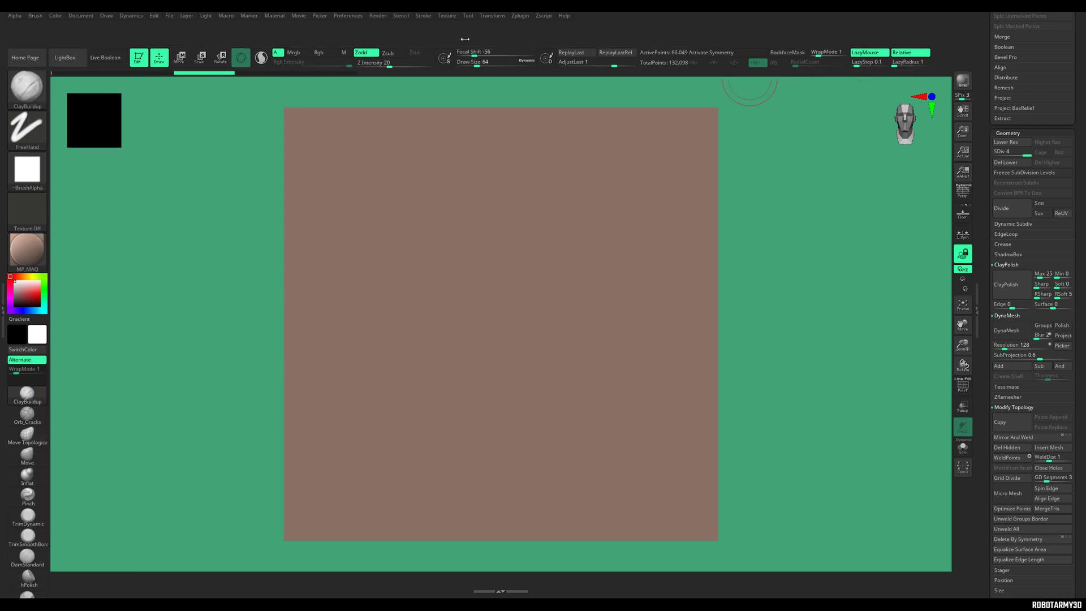
# - Store the custom interface configuration and turn off interface customization
pyautogui.click(355, 16)
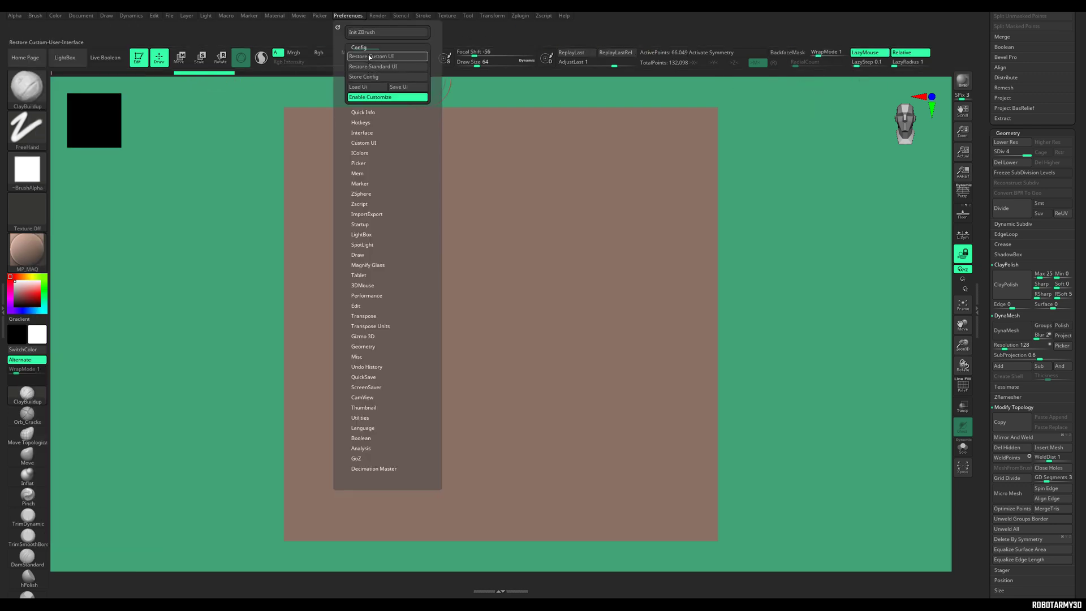
pyautogui.click(366, 77)
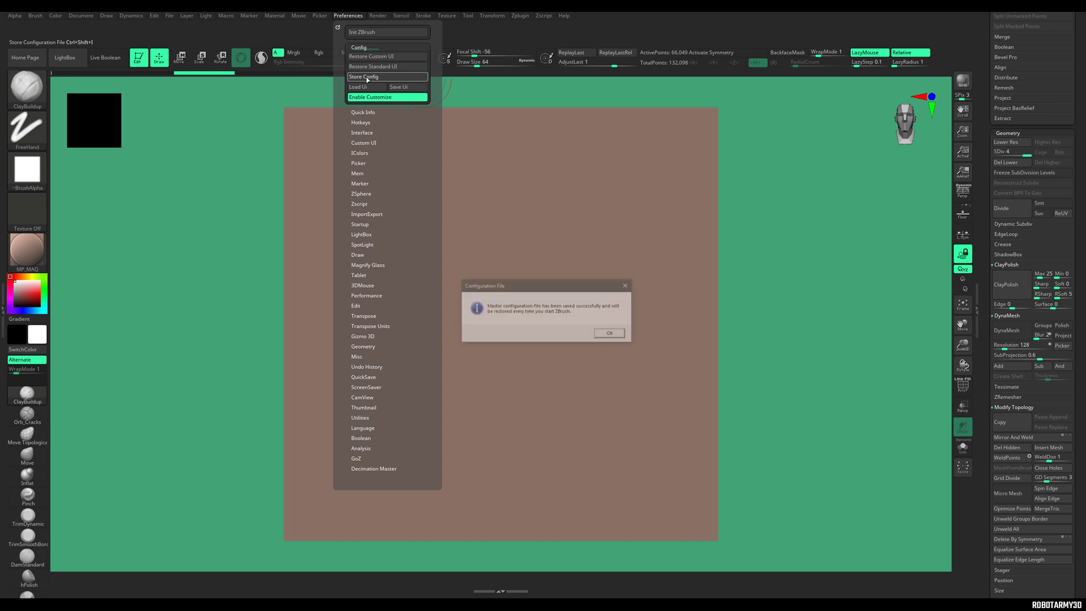
pyautogui.click(612, 337)
pyautogui.click(342, 16)
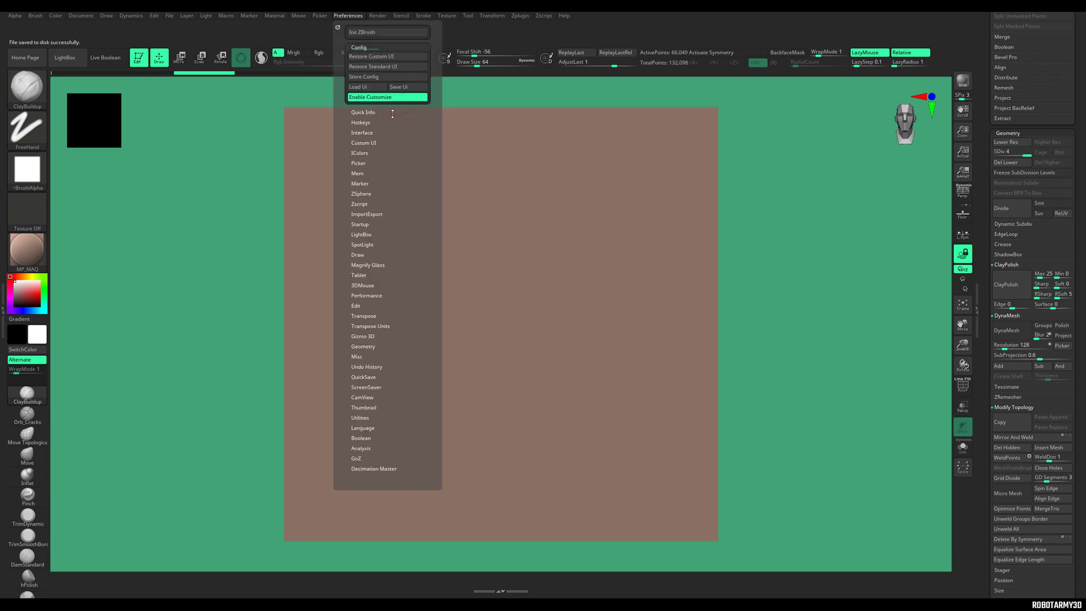
pyautogui.click(362, 97)
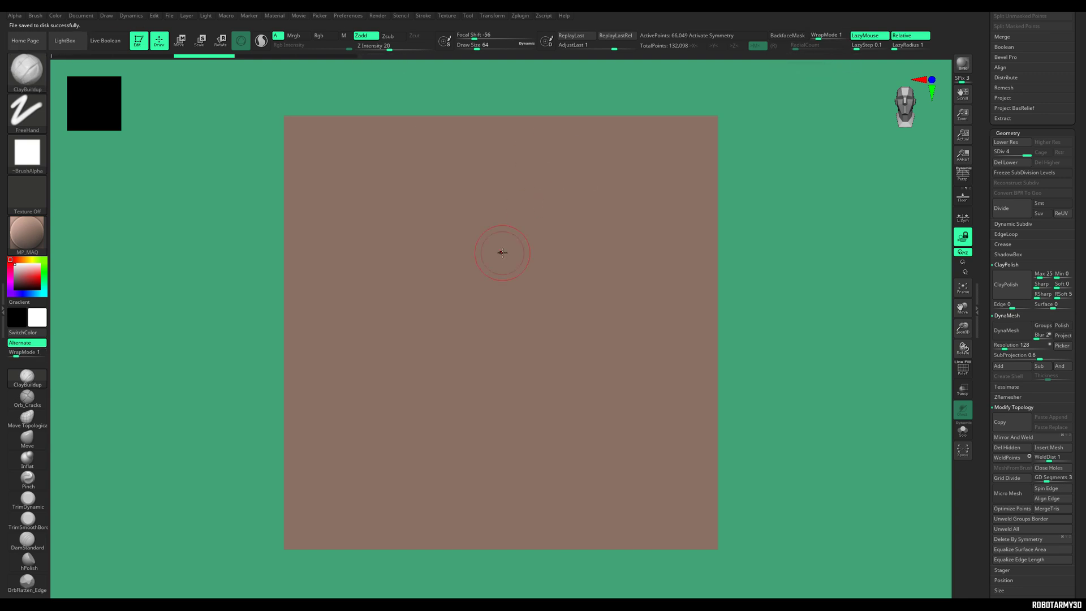
# - Set the Smooth brush's WrapMode to 1
pyautogui.press('shift')
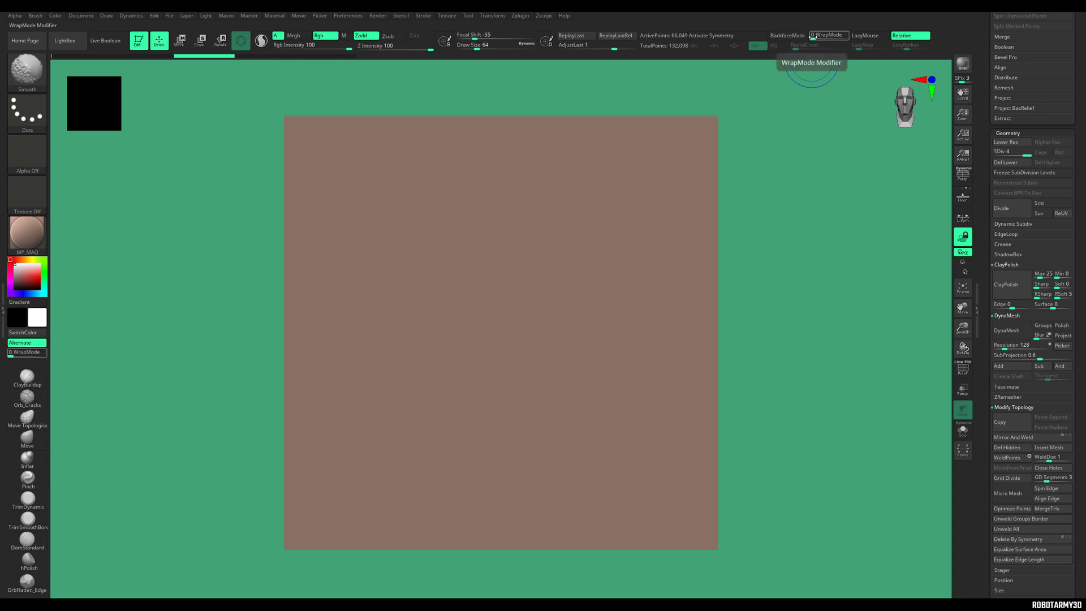
pyautogui.click(812, 36)
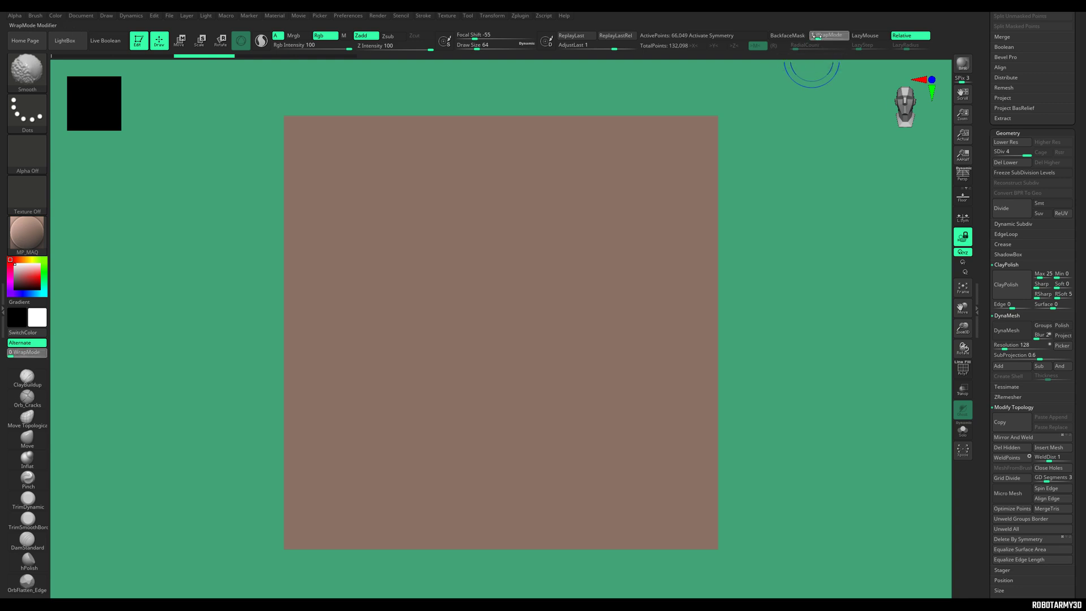
pyautogui.moveTo(813, 36); pyautogui.dragTo(818, 36)
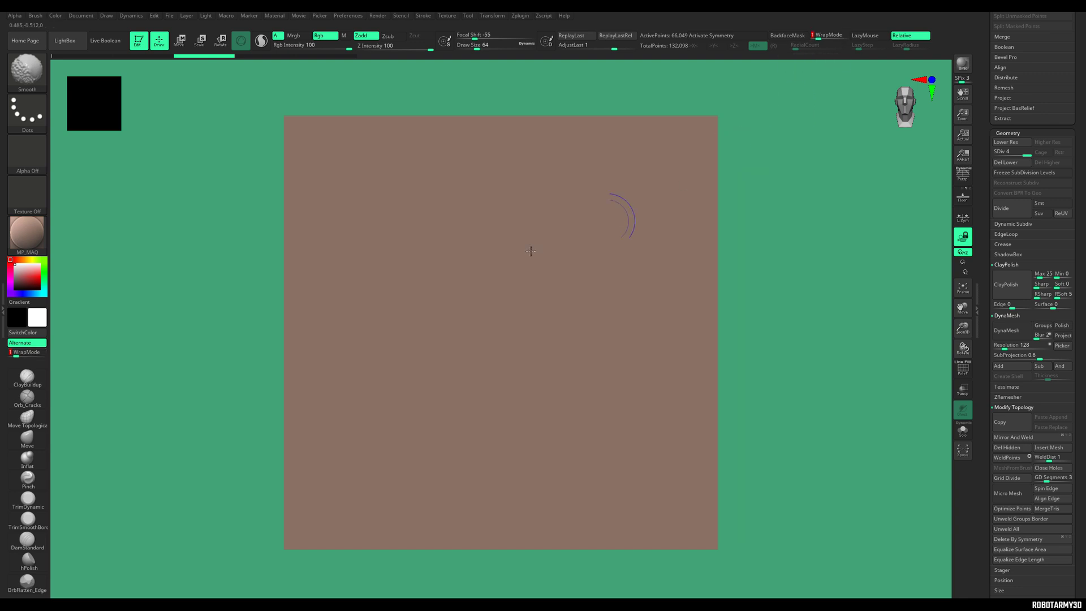
# - Paint a ClayBuildup test stroke across the plane's right edge and smooth it on both wrapped sides
pyautogui.moveTo(571, 280); pyautogui.dragTo(783, 230)
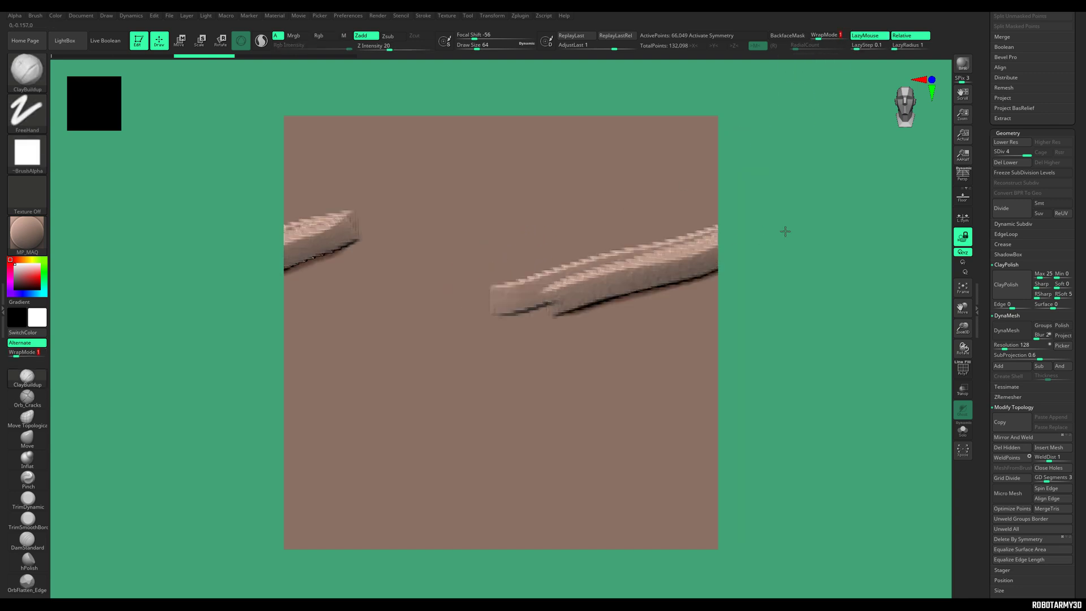
pyautogui.press('shift')
pyautogui.moveTo(672, 257)
pyautogui.keyDown('shift'); pyautogui.mouseDown()
pyautogui.moveTo(733, 242)
pyautogui.moveTo(701, 249)
pyautogui.moveTo(685, 273)
pyautogui.moveTo(622, 286)
pyautogui.moveTo(617, 271)
pyautogui.moveTo(583, 294)
pyautogui.moveTo(497, 306)
pyautogui.moveTo(455, 262)
pyautogui.mouseUp(); pyautogui.keyUp('shift')
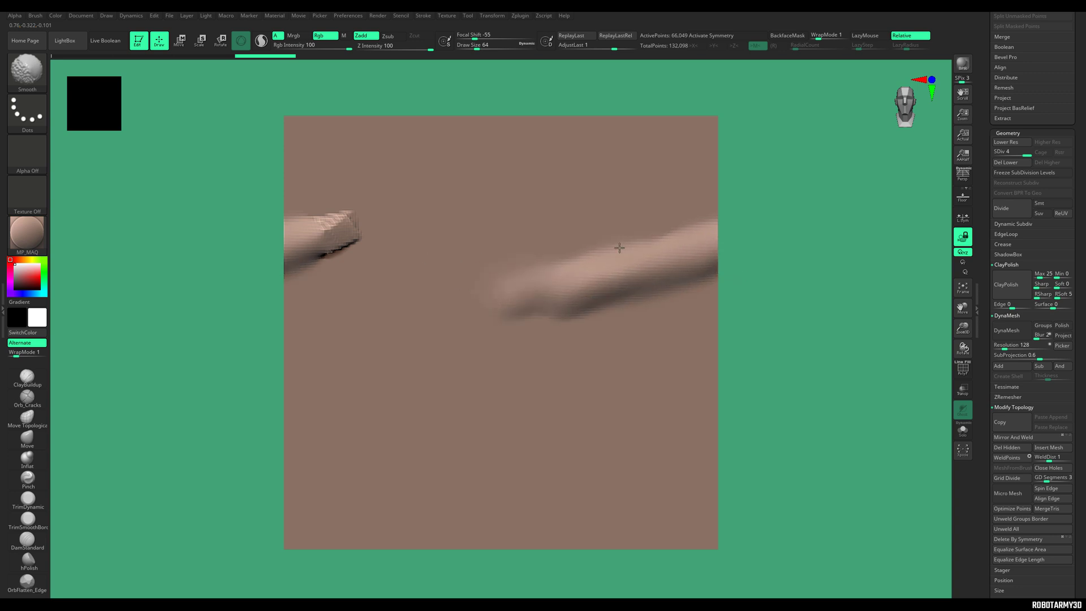
pyautogui.keyDown('shift'); pyautogui.moveTo(620, 247); pyautogui.dragTo(624, 265); pyautogui.keyUp('shift')
pyautogui.moveTo(745, 207)
pyautogui.keyDown('shift'); pyautogui.mouseDown()
pyautogui.moveTo(790, 243)
pyautogui.moveTo(745, 243)
pyautogui.moveTo(782, 230)
pyautogui.mouseUp(); pyautogui.keyUp('shift')
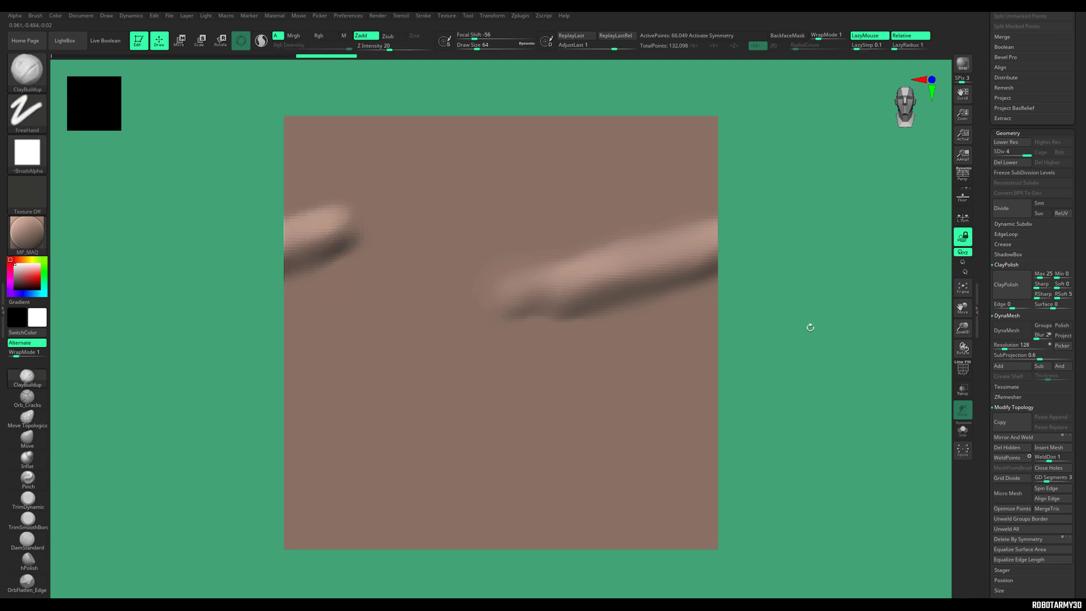
# - Undo the smoothing and the ClayBuildup test strokes
pyautogui.hotkey('ctrl', 'z')
pyautogui.hotkey('ctrl', 'z')
pyautogui.hotkey('ctrl', 'z')
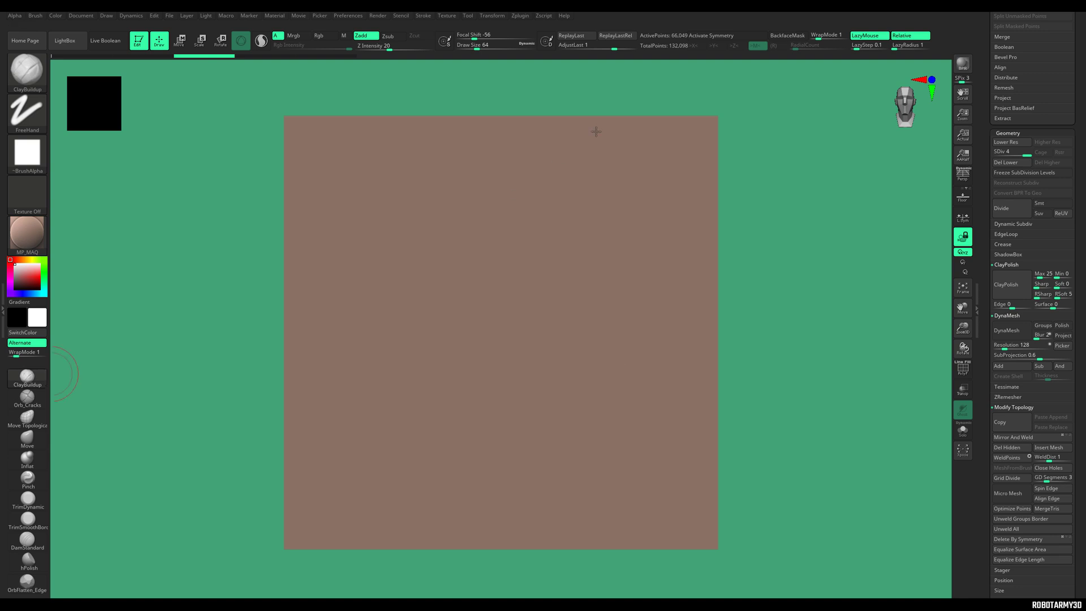
# - Set the brush Draw Size to about 90 and build up overlapping ClayBuildup strokes across the plane's left half
pyautogui.click(480, 47)
pyautogui.moveTo(510, 274)
pyautogui.mouseDown()
pyautogui.moveTo(310, 346)
pyautogui.moveTo(318, 388)
pyautogui.mouseUp()
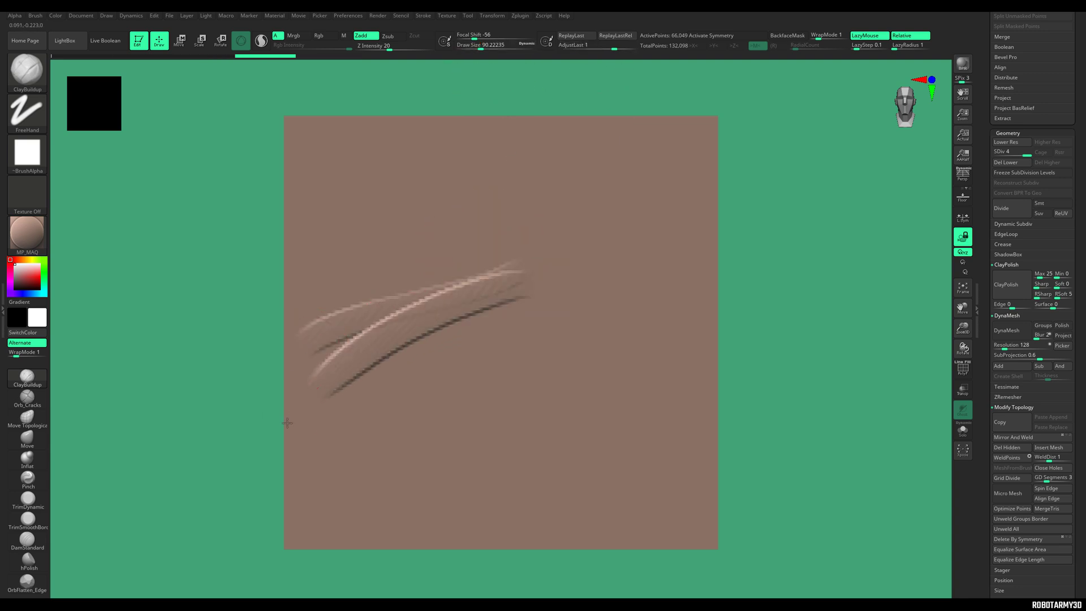
pyautogui.moveTo(527, 250); pyautogui.dragTo(498, 276)
pyautogui.moveTo(555, 233); pyautogui.dragTo(516, 276)
pyautogui.moveTo(542, 269); pyautogui.dragTo(482, 354)
pyautogui.moveTo(506, 314); pyautogui.dragTo(317, 362)
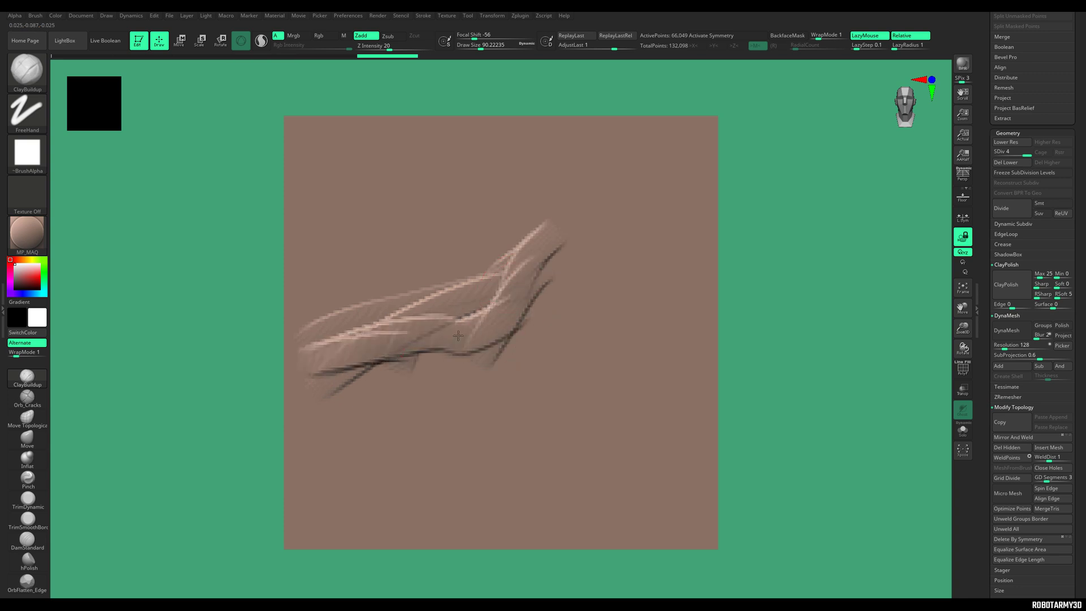
pyautogui.moveTo(413, 352)
pyautogui.mouseDown()
pyautogui.moveTo(530, 261)
pyautogui.moveTo(284, 333)
pyautogui.mouseUp()
# - Build up curved, overlapping ClayBuildup strokes across the right half of the plane, wrapping over its right edge
pyautogui.moveTo(613, 322); pyautogui.dragTo(566, 430)
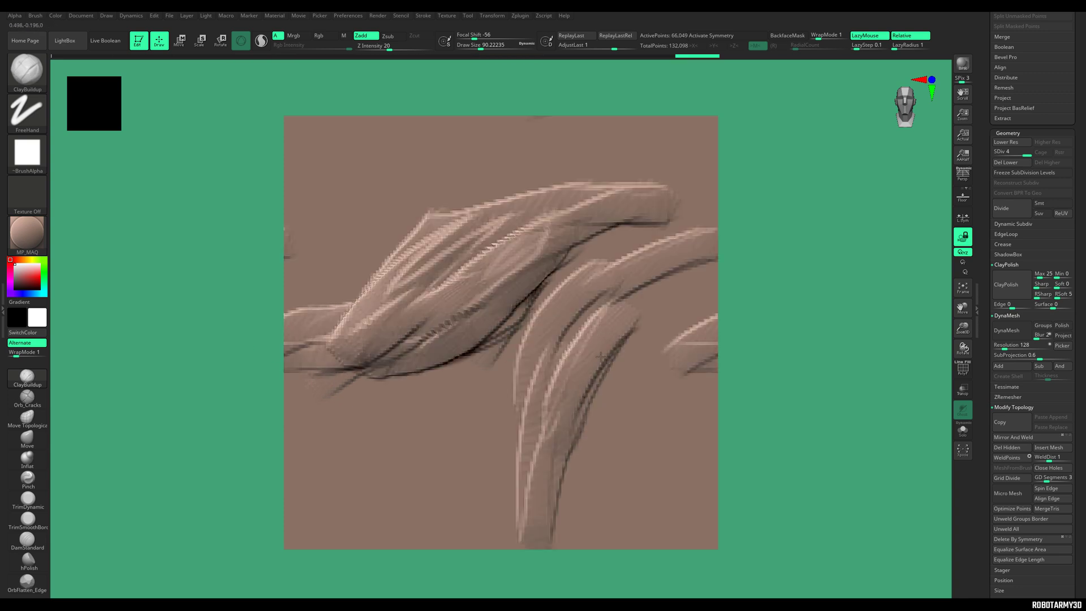
pyautogui.moveTo(678, 254); pyautogui.dragTo(552, 386)
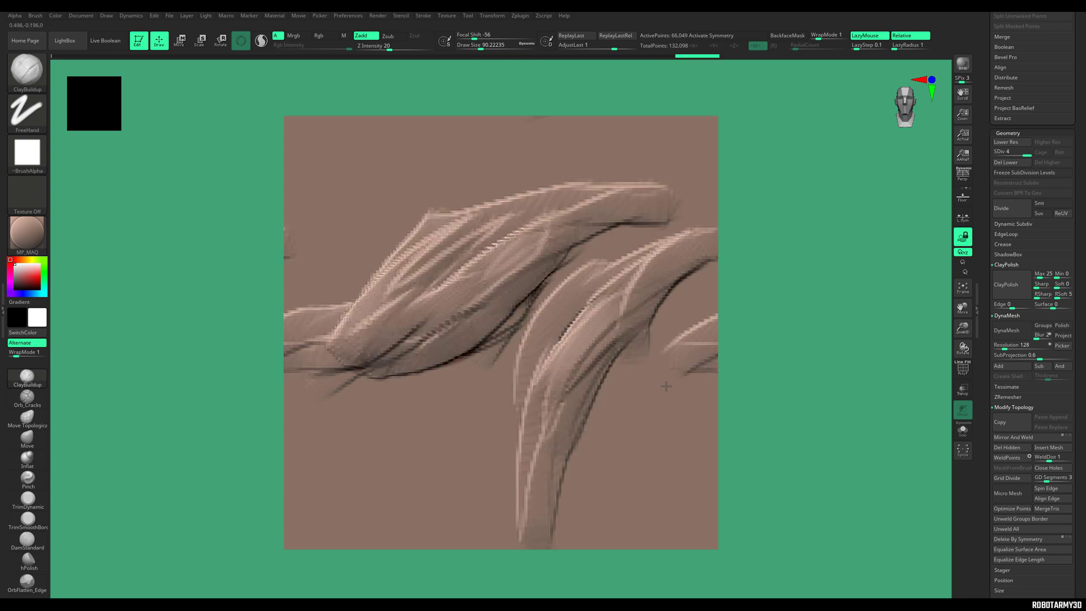
pyautogui.moveTo(687, 309)
pyautogui.mouseDown()
pyautogui.moveTo(617, 412)
pyautogui.moveTo(649, 277)
pyautogui.moveTo(571, 345)
pyautogui.mouseUp()
pyautogui.moveTo(695, 271)
pyautogui.mouseDown()
pyautogui.moveTo(605, 316)
pyautogui.moveTo(622, 367)
pyautogui.mouseUp()
pyautogui.moveTo(713, 221); pyautogui.dragTo(559, 353)
pyautogui.moveTo(633, 368); pyautogui.dragTo(639, 322)
# - Sculpt a clump of ClayBuildup strokes along the left half of the plane's top edge so it wraps to the bottom
pyautogui.moveTo(345, 154)
pyautogui.mouseDown()
pyautogui.moveTo(504, 126)
pyautogui.moveTo(435, 175)
pyautogui.mouseUp()
pyautogui.moveTo(391, 158)
pyautogui.mouseDown()
pyautogui.moveTo(345, 136)
pyautogui.moveTo(430, 122)
pyautogui.mouseUp()
pyautogui.moveTo(419, 158)
pyautogui.mouseDown()
pyautogui.moveTo(496, 134)
pyautogui.moveTo(405, 164)
pyautogui.moveTo(435, 184)
pyautogui.mouseUp()
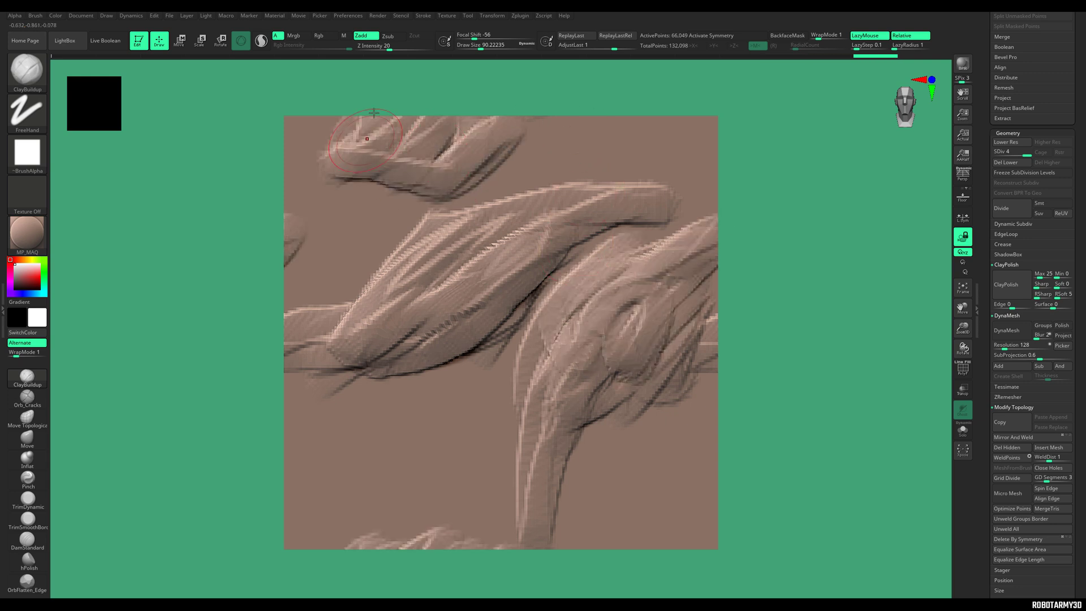
pyautogui.moveTo(362, 118); pyautogui.dragTo(345, 138)
pyautogui.moveTo(407, 122); pyautogui.dragTo(390, 150)
pyautogui.moveTo(441, 125); pyautogui.dragTo(424, 158)
pyautogui.moveTo(470, 127)
pyautogui.mouseDown()
pyautogui.moveTo(450, 156)
pyautogui.moveTo(512, 122)
pyautogui.mouseUp()
pyautogui.moveTo(384, 141); pyautogui.dragTo(433, 148)
pyautogui.moveTo(509, 136); pyautogui.dragTo(475, 170)
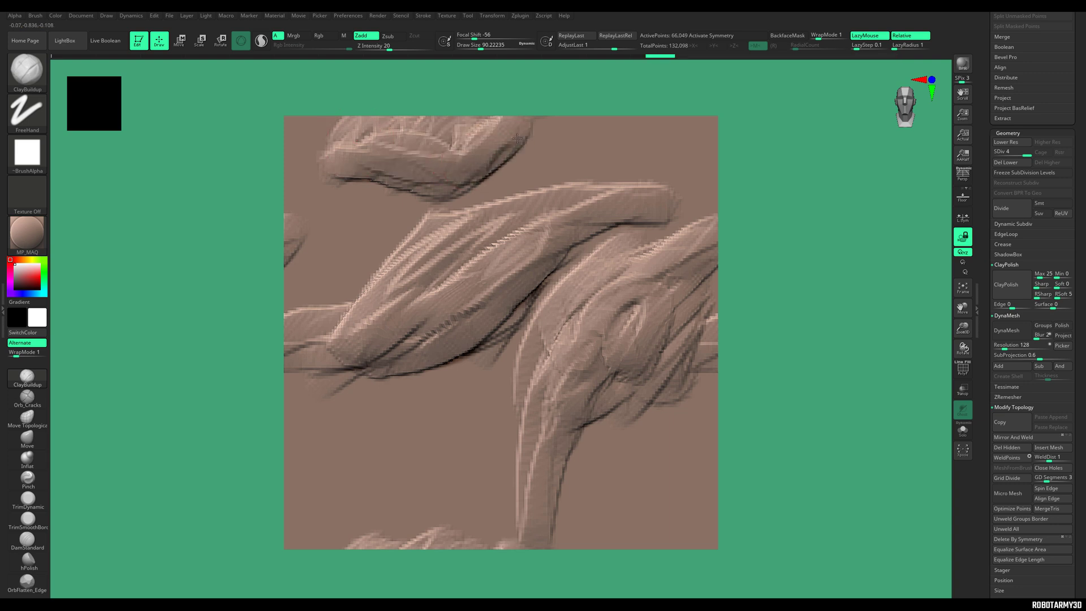
# - Fill the top edge from the middle to the upper right with ClayBuildup strokes that join the central ridge
pyautogui.moveTo(565, 121)
pyautogui.mouseDown()
pyautogui.moveTo(538, 170)
pyautogui.moveTo(551, 170)
pyautogui.mouseUp()
pyautogui.moveTo(639, 139); pyautogui.dragTo(600, 172)
pyautogui.moveTo(607, 122); pyautogui.dragTo(591, 159)
pyautogui.moveTo(576, 122)
pyautogui.mouseDown()
pyautogui.moveTo(565, 161)
pyautogui.moveTo(543, 156)
pyautogui.mouseUp()
pyautogui.moveTo(546, 127); pyautogui.dragTo(551, 164)
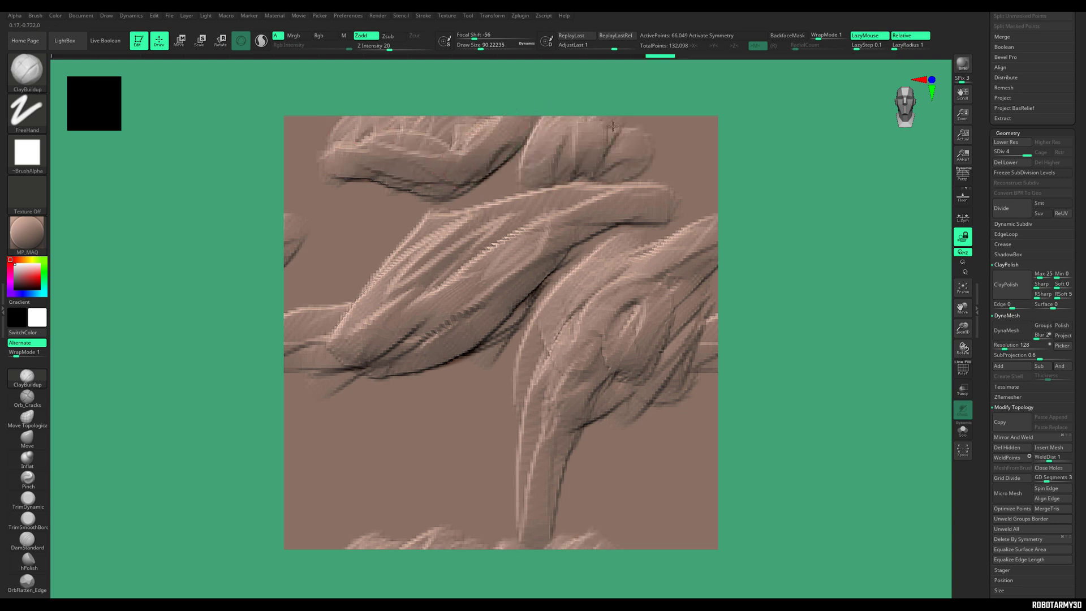
pyautogui.moveTo(617, 125); pyautogui.dragTo(630, 168)
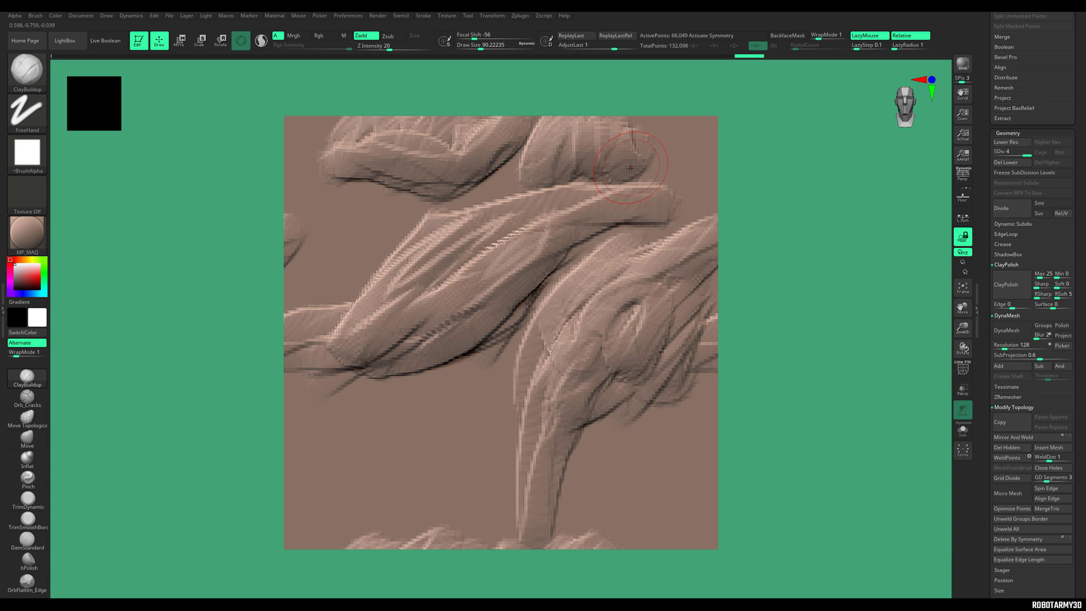
pyautogui.moveTo(626, 121)
pyautogui.mouseDown()
pyautogui.moveTo(644, 159)
pyautogui.moveTo(492, 183)
pyautogui.moveTo(673, 153)
pyautogui.moveTo(661, 141)
pyautogui.moveTo(696, 181)
pyautogui.moveTo(646, 219)
pyautogui.mouseUp()
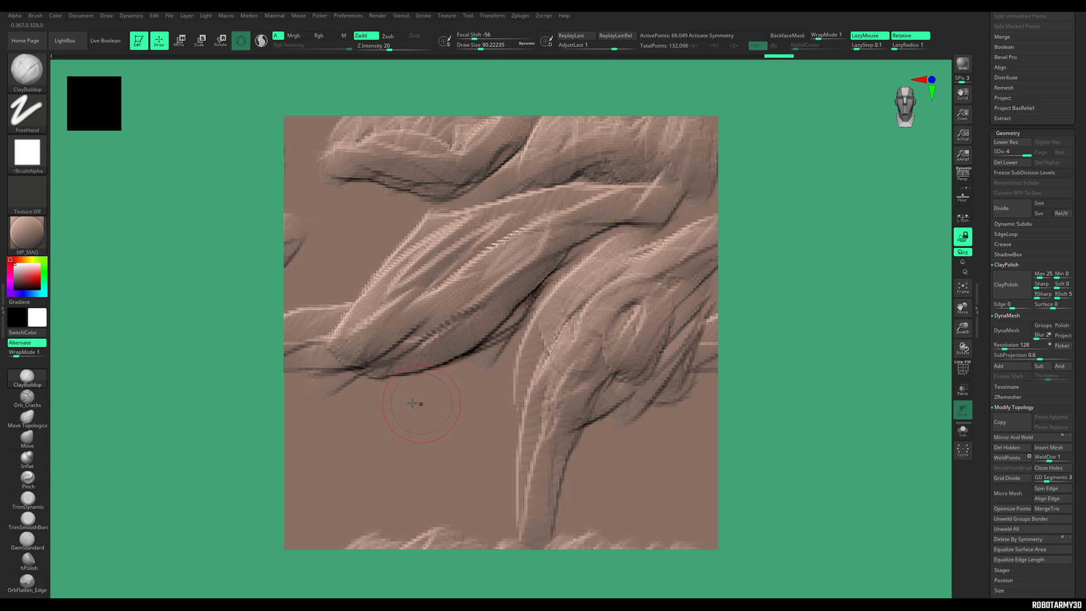
# - Build up ClayBuildup forms in the lower-left area and fill the gap at the plane's upper left
pyautogui.moveTo(412, 403)
pyautogui.mouseDown()
pyautogui.moveTo(451, 390)
pyautogui.moveTo(427, 388)
pyautogui.moveTo(447, 407)
pyautogui.moveTo(419, 447)
pyautogui.moveTo(475, 429)
pyautogui.moveTo(452, 437)
pyautogui.mouseUp()
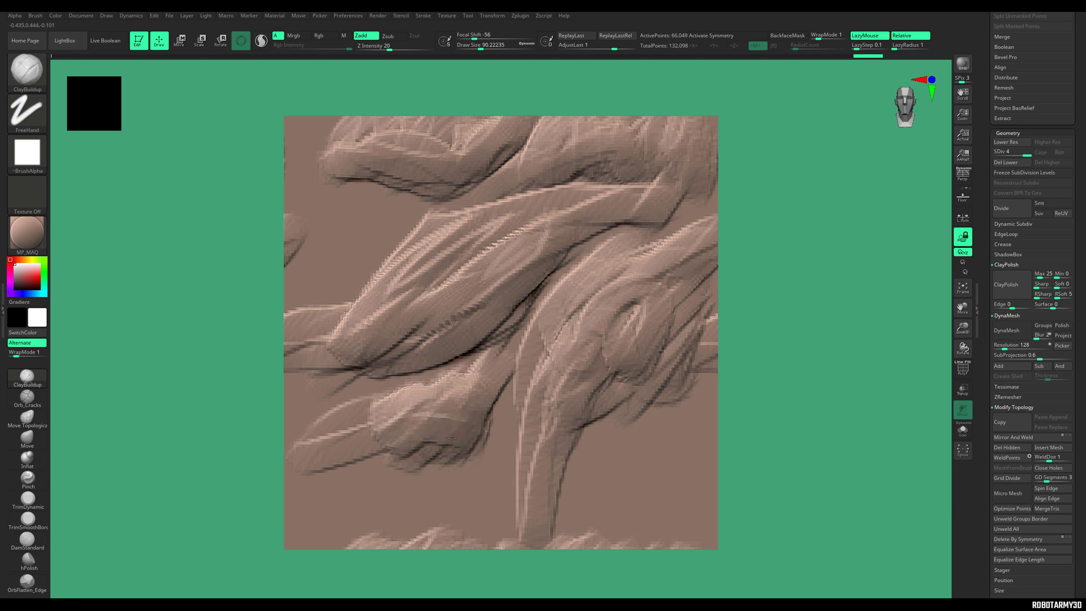
pyautogui.moveTo(356, 452)
pyautogui.mouseDown()
pyautogui.moveTo(414, 484)
pyautogui.moveTo(340, 509)
pyautogui.moveTo(404, 472)
pyautogui.mouseUp()
pyautogui.moveTo(376, 228)
pyautogui.mouseDown()
pyautogui.moveTo(342, 210)
pyautogui.moveTo(317, 263)
pyautogui.moveTo(308, 218)
pyautogui.moveTo(320, 271)
pyautogui.moveTo(398, 220)
pyautogui.moveTo(362, 232)
pyautogui.moveTo(334, 277)
pyautogui.moveTo(396, 238)
pyautogui.mouseUp()
# - Paint thick, raised ClayBuildup strokes diagonally across the centre and upper left of the plane
pyautogui.moveTo(486, 187)
pyautogui.mouseDown()
pyautogui.moveTo(414, 262)
pyautogui.moveTo(481, 189)
pyautogui.moveTo(472, 266)
pyautogui.moveTo(578, 419)
pyautogui.mouseUp()
pyautogui.moveTo(577, 419)
pyautogui.mouseDown()
pyautogui.moveTo(464, 244)
pyautogui.moveTo(399, 285)
pyautogui.moveTo(430, 260)
pyautogui.moveTo(564, 402)
pyautogui.mouseUp()
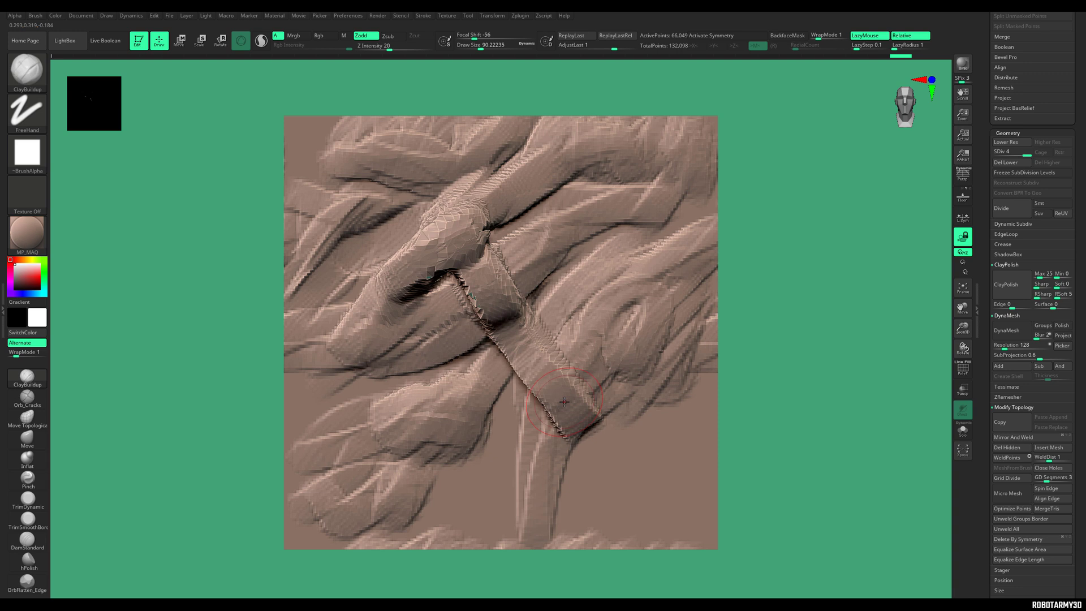
pyautogui.moveTo(456, 218)
pyautogui.mouseDown()
pyautogui.moveTo(473, 148)
pyautogui.moveTo(469, 229)
pyautogui.moveTo(424, 307)
pyautogui.mouseUp()
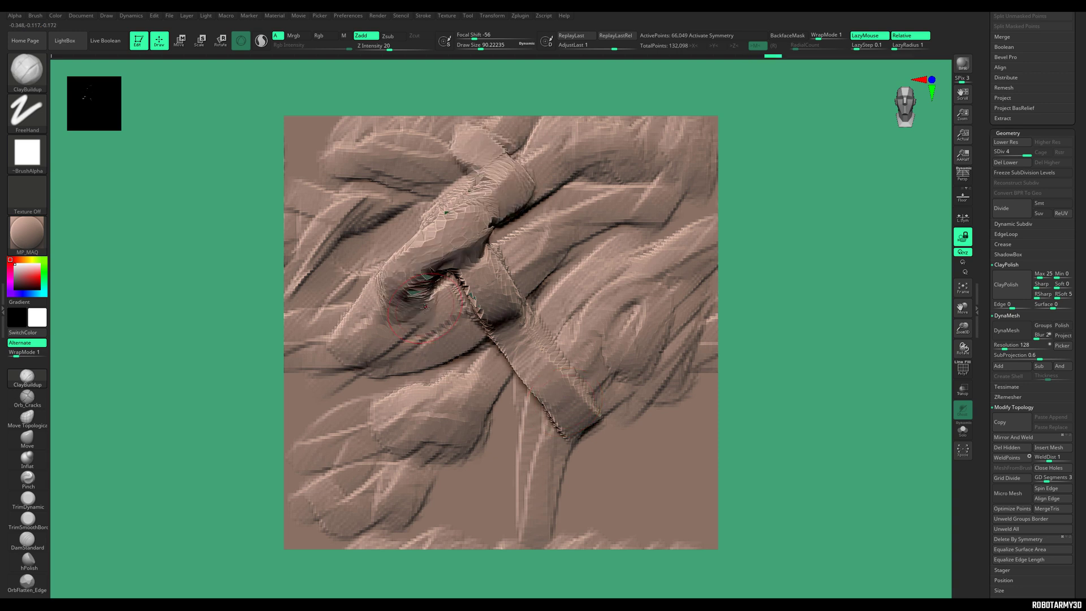
# - Undo the thick diagonal strokes across the centre of the plane
pyautogui.hotkey('ctrl', 'z')
pyautogui.hotkey('ctrl', 'z')
pyautogui.hotkey('ctrl', 'z')
pyautogui.hotkey('ctrl', 'z')
pyautogui.hotkey('ctrl', 'z')
pyautogui.hotkey('ctrl', 'z')
pyautogui.hotkey('ctrl', 'z')
pyautogui.hotkey('ctrl', 'z')
pyautogui.hotkey('ctrl', 'z')
pyautogui.hotkey('ctrl', 'z')
pyautogui.hotkey('ctrl', 'z')
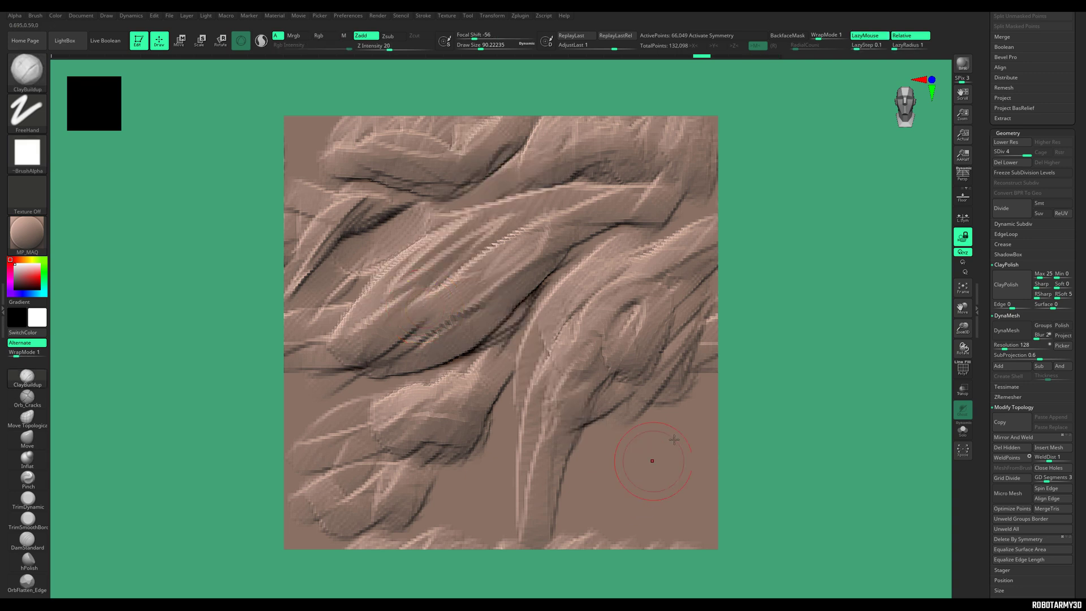
# - Fill the empty lower-right and lower-left areas of the plane with overlapping ClayBuildup strokes
pyautogui.moveTo(674, 440)
pyautogui.mouseDown()
pyautogui.moveTo(626, 461)
pyautogui.moveTo(591, 531)
pyautogui.moveTo(682, 413)
pyautogui.mouseUp()
pyautogui.moveTo(662, 484)
pyautogui.mouseDown()
pyautogui.moveTo(636, 532)
pyautogui.moveTo(696, 433)
pyautogui.moveTo(627, 504)
pyautogui.mouseUp()
pyautogui.moveTo(481, 464); pyautogui.dragTo(418, 495)
pyautogui.moveTo(365, 472)
pyautogui.mouseDown()
pyautogui.moveTo(463, 426)
pyautogui.moveTo(384, 493)
pyautogui.moveTo(432, 461)
pyautogui.mouseUp()
pyautogui.moveTo(476, 484)
pyautogui.mouseDown()
pyautogui.moveTo(475, 526)
pyautogui.moveTo(407, 544)
pyautogui.mouseUp()
pyautogui.moveTo(500, 433)
pyautogui.mouseDown()
pyautogui.moveTo(370, 399)
pyautogui.moveTo(317, 430)
pyautogui.mouseUp()
# - Fill the upper-left corner and thicken the forms along the upper-left edge with ClayBuildup strokes
pyautogui.moveTo(339, 197)
pyautogui.mouseDown()
pyautogui.moveTo(322, 231)
pyautogui.moveTo(309, 207)
pyautogui.mouseUp()
pyautogui.moveTo(307, 128); pyautogui.dragTo(294, 149)
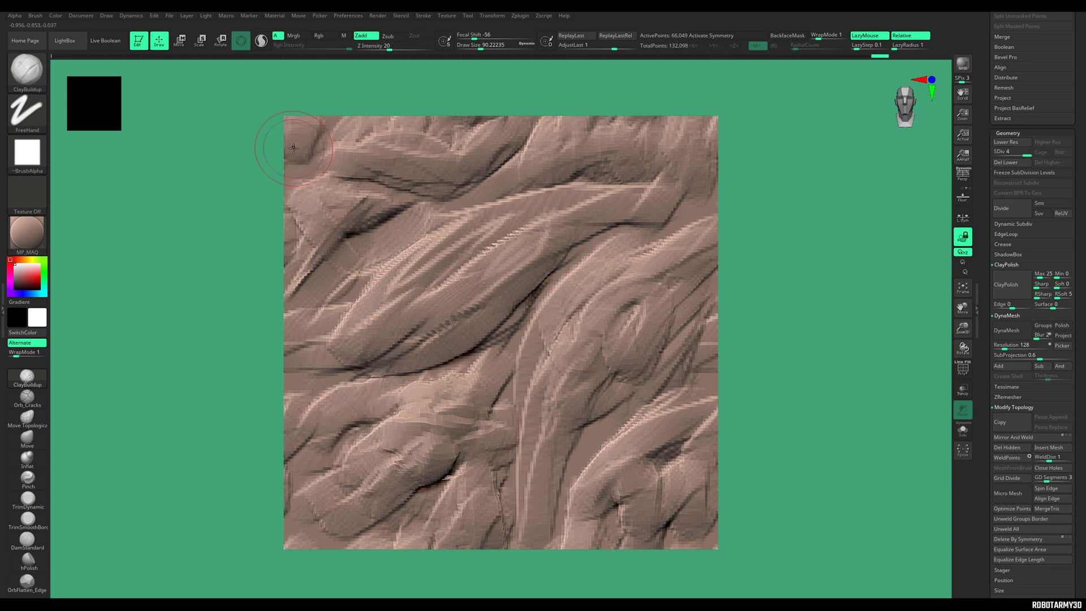
pyautogui.moveTo(399, 181); pyautogui.dragTo(354, 204)
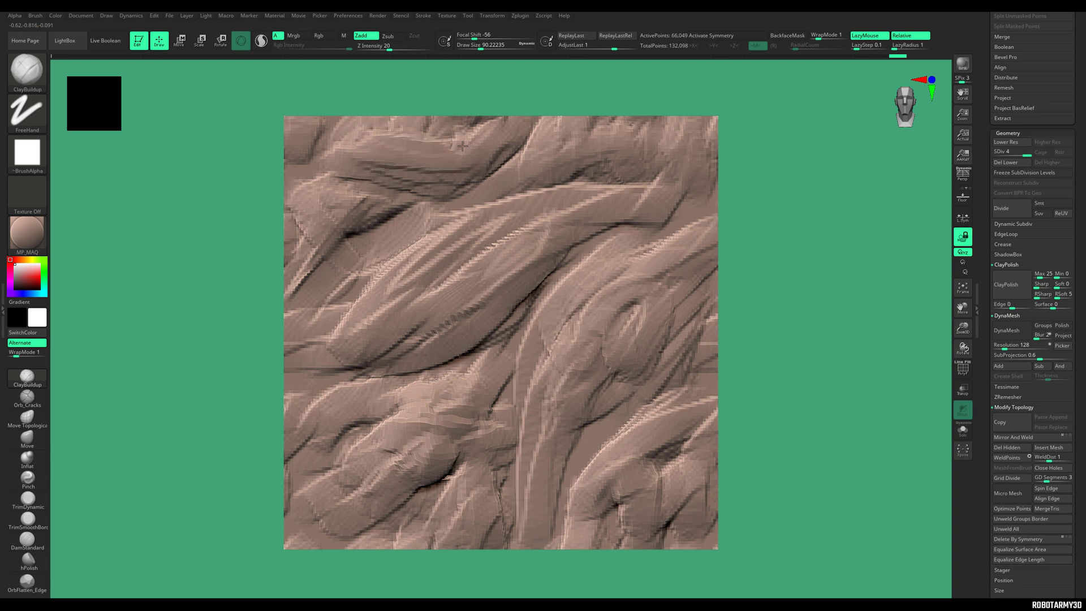
pyautogui.moveTo(475, 164); pyautogui.dragTo(365, 170)
pyautogui.moveTo(470, 131); pyautogui.dragTo(390, 155)
# - Switch to the hPolish brush with Z Intensity 38 and a Draw Size of about 154
pyautogui.click(29, 567)
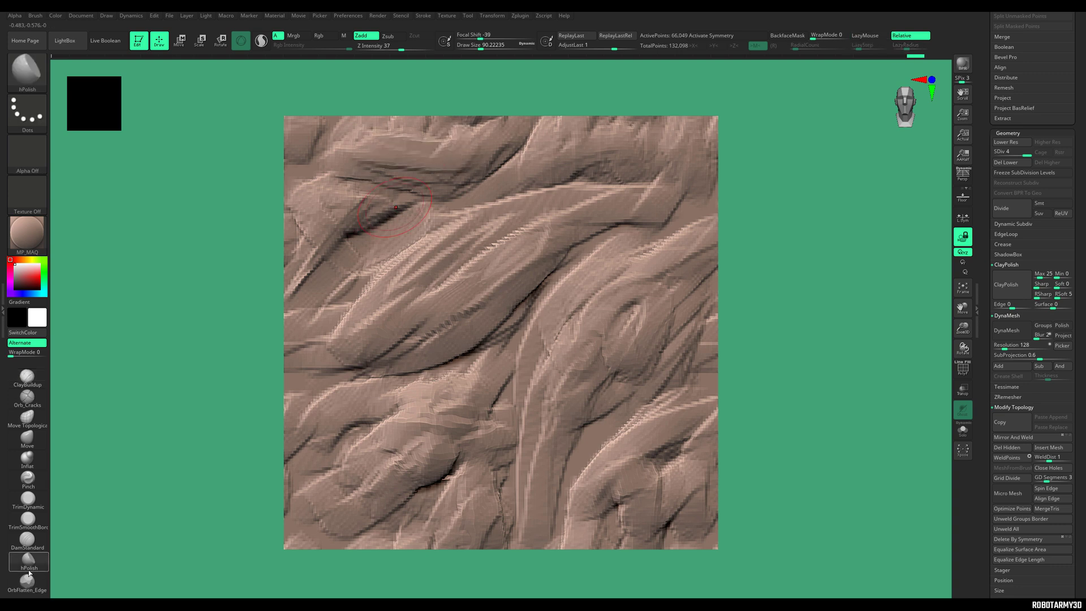
pyautogui.moveTo(401, 48); pyautogui.dragTo(401, 47)
pyautogui.moveTo(480, 47); pyautogui.dragTo(487, 47)
# - Try an hPolish stroke on the central ridge and undo it
pyautogui.moveTo(503, 247); pyautogui.dragTo(450, 266)
pyautogui.hotkey('ctrl', 'z')
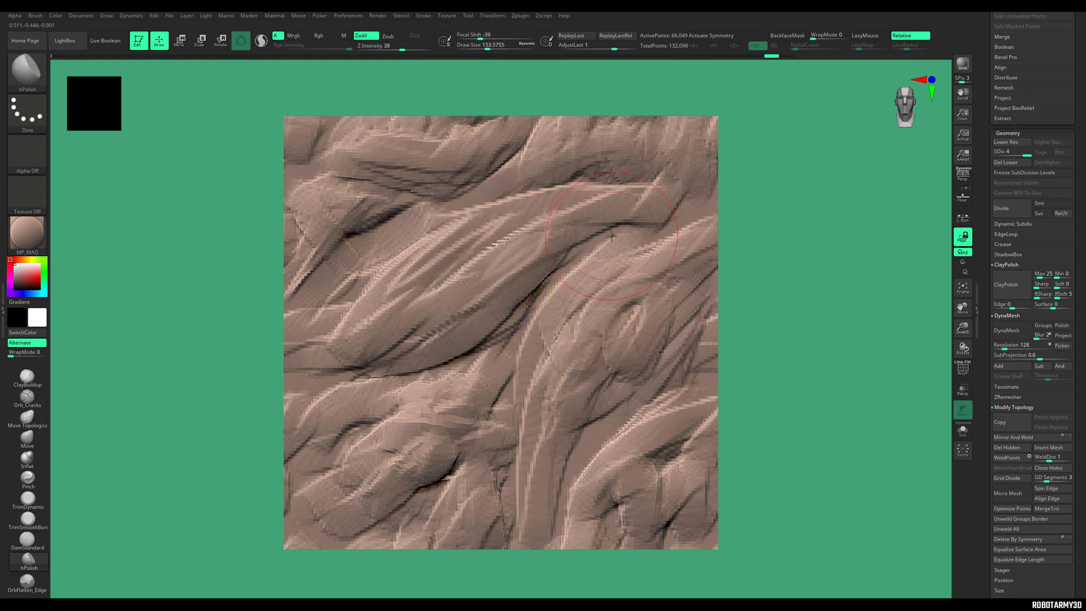
# - Compare the WrapMode settings of the ClayBuildup and hPolish brushes
pyautogui.click(27, 376)
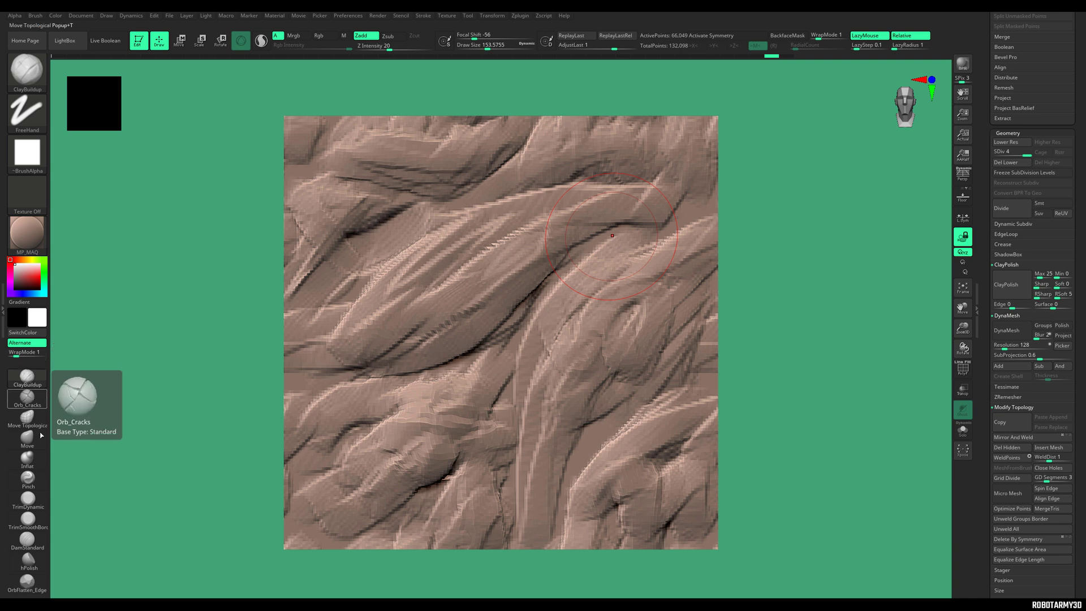
pyautogui.click(29, 560)
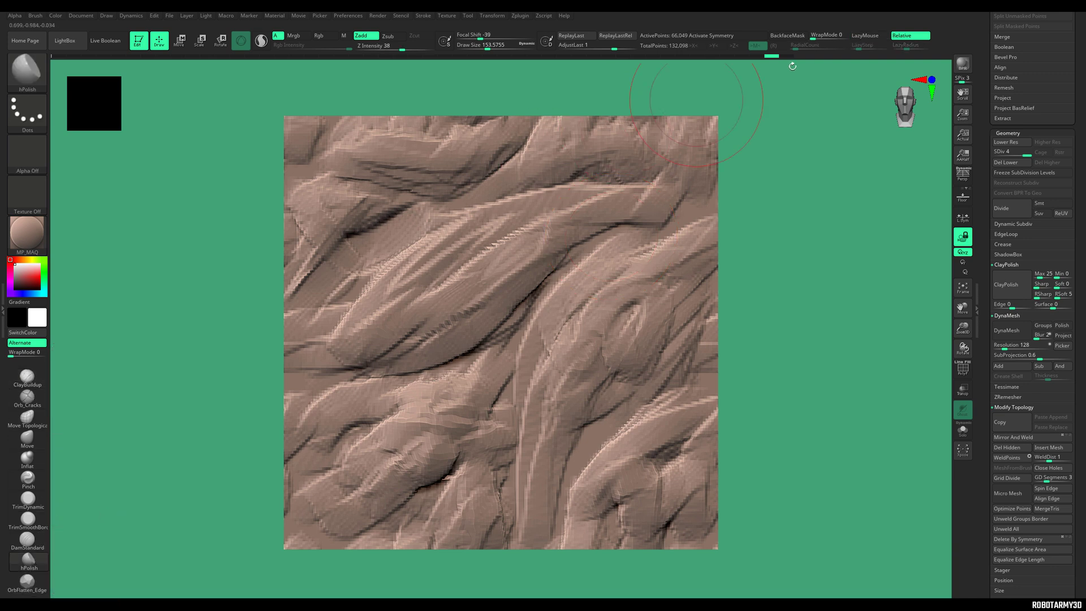
# - Set the hPolish brush's WrapMode to 1 and flatten the rounded forms across the whole texture
pyautogui.click(814, 37)
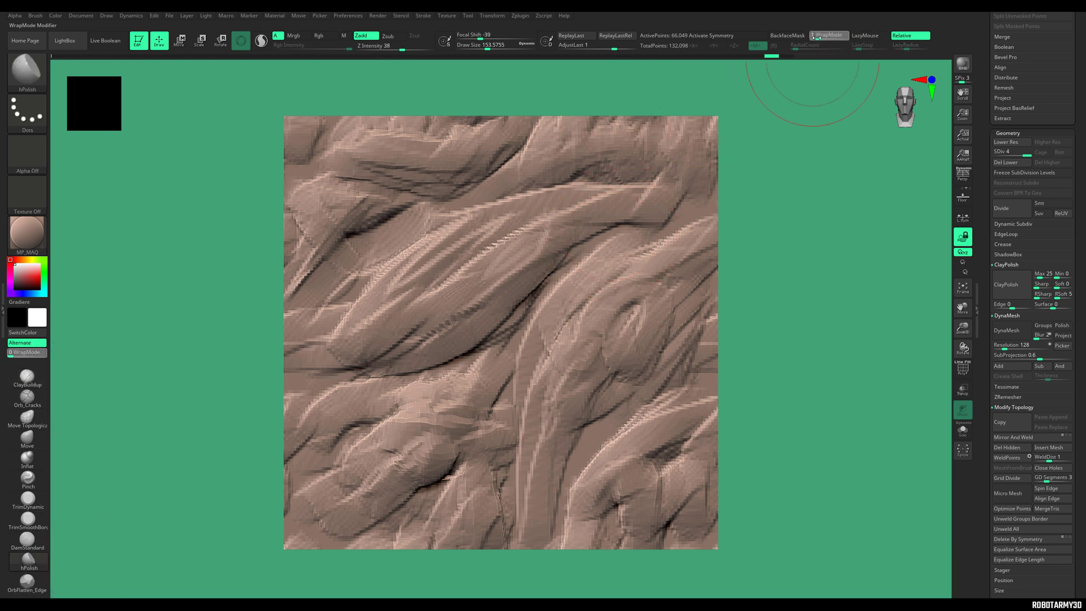
pyautogui.moveTo(490, 287)
pyautogui.mouseDown()
pyautogui.moveTo(467, 251)
pyautogui.moveTo(504, 263)
pyautogui.moveTo(488, 291)
pyautogui.moveTo(548, 235)
pyautogui.mouseUp()
pyautogui.moveTo(600, 131); pyautogui.dragTo(636, 134)
pyautogui.moveTo(609, 481)
pyautogui.mouseDown()
pyautogui.moveTo(626, 467)
pyautogui.moveTo(645, 478)
pyautogui.mouseUp()
pyautogui.moveTo(586, 326)
pyautogui.mouseDown()
pyautogui.moveTo(603, 304)
pyautogui.moveTo(584, 331)
pyautogui.mouseUp()
pyautogui.moveTo(425, 438)
pyautogui.mouseDown()
pyautogui.moveTo(435, 416)
pyautogui.moveTo(385, 442)
pyautogui.moveTo(331, 410)
pyautogui.mouseUp()
pyautogui.moveTo(325, 226)
pyautogui.mouseDown()
pyautogui.moveTo(373, 189)
pyautogui.moveTo(390, 147)
pyautogui.moveTo(453, 152)
pyautogui.moveTo(396, 164)
pyautogui.moveTo(498, 269)
pyautogui.moveTo(430, 306)
pyautogui.mouseUp()
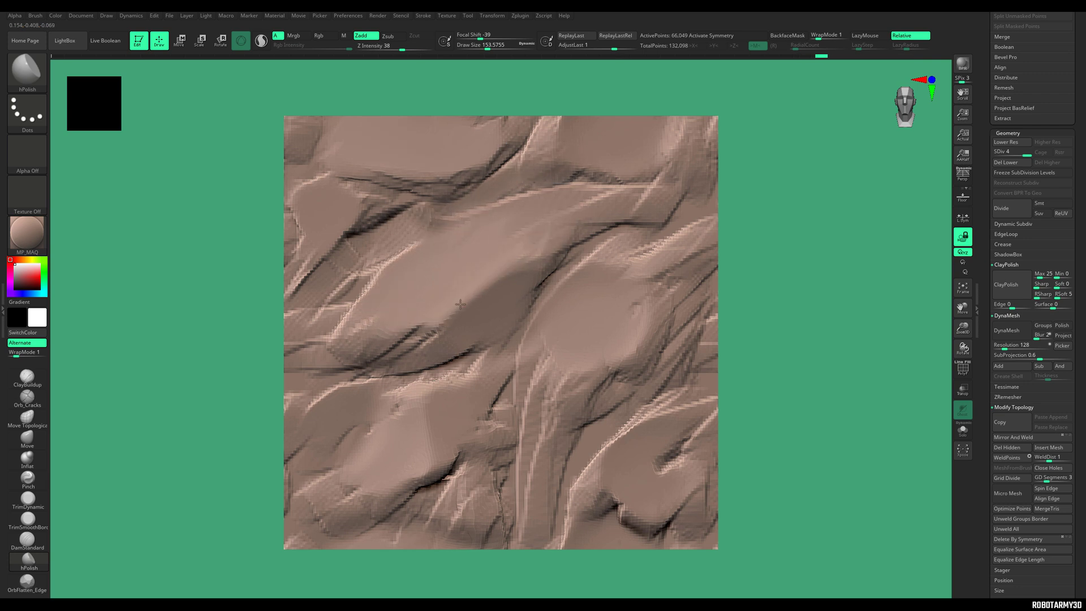
pyautogui.moveTo(430, 305); pyautogui.dragTo(410, 340)
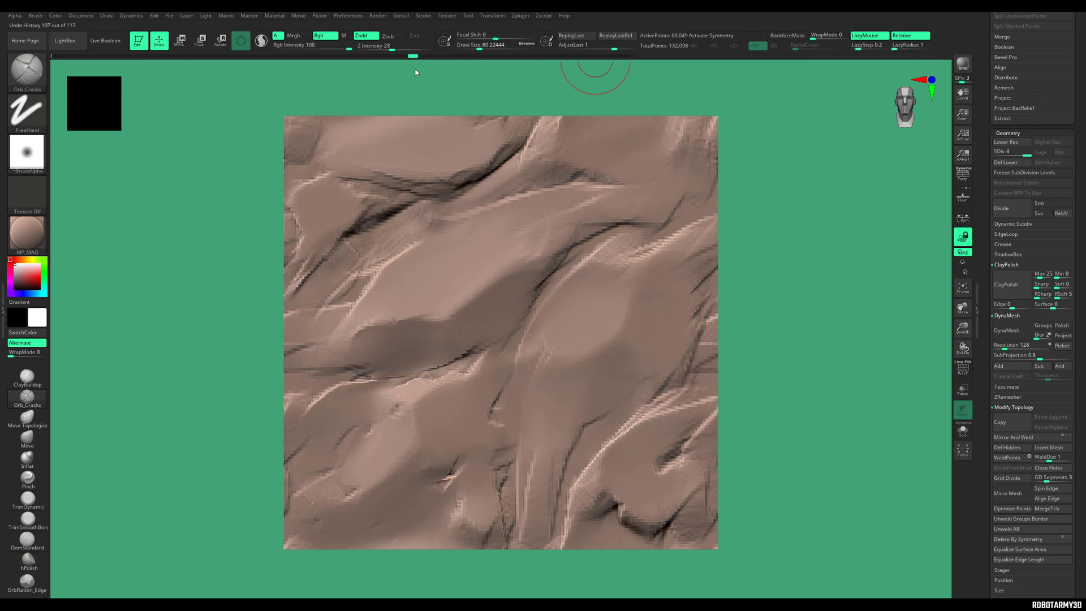
# - Carve diagonal cracks between the forms with the Orb_Cracks brush at WrapMode 1 and a Draw Size of about 46
pyautogui.click(827, 35)
pyautogui.write('1')
pyautogui.press('Return')
pyautogui.moveTo(479, 48); pyautogui.dragTo(473, 47)
pyautogui.moveTo(560, 266); pyautogui.dragTo(351, 418)
pyautogui.moveTo(390, 398); pyautogui.dragTo(322, 506)
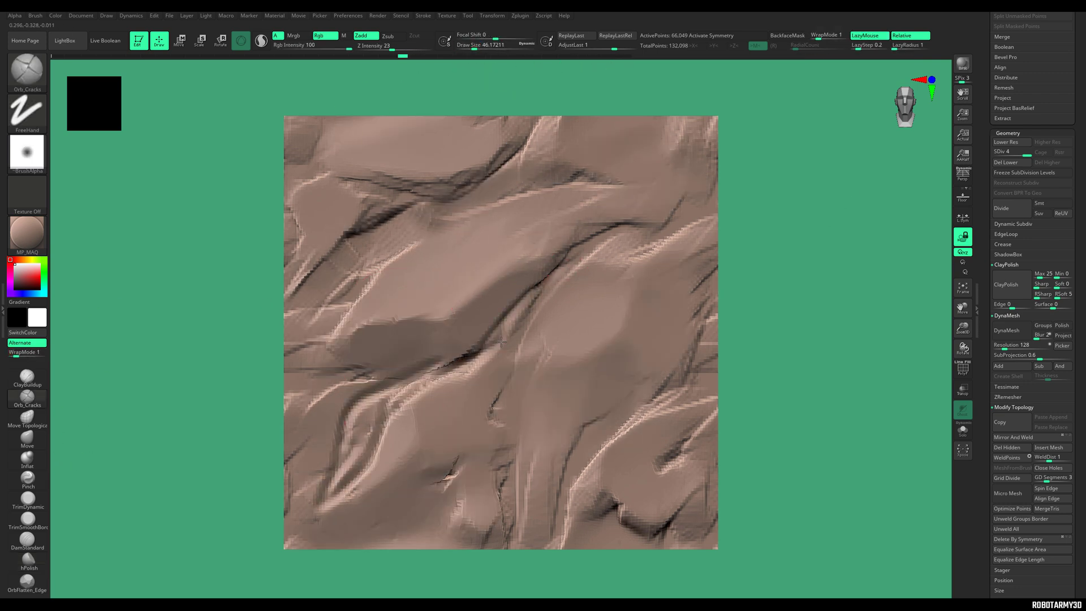
pyautogui.moveTo(563, 120); pyautogui.dragTo(396, 249)
pyautogui.moveTo(707, 166); pyautogui.dragTo(480, 209)
pyautogui.moveTo(670, 305); pyautogui.dragTo(487, 461)
# - Switch to the TrimSmoothBorder brush, trim the shaded side of the central ridge, and undo the last two strokes
pyautogui.click(27, 520)
pyautogui.moveTo(600, 221); pyautogui.dragTo(537, 243)
pyautogui.moveTo(503, 294)
pyautogui.mouseDown()
pyautogui.moveTo(396, 288)
pyautogui.moveTo(362, 350)
pyautogui.mouseUp()
pyautogui.moveTo(435, 226)
pyautogui.mouseDown()
pyautogui.moveTo(466, 181)
pyautogui.moveTo(385, 142)
pyautogui.mouseUp()
pyautogui.hotkey('ctrl', 'z')
pyautogui.hotkey('ctrl', 'z')
# - Set TrimSmoothBorder's WrapMode to 1 and cut flat facets into the forms along the upper part of the plane
pyautogui.click(818, 36)
pyautogui.write('1')
pyautogui.press('Return')
pyautogui.moveTo(486, 136); pyautogui.dragTo(435, 152)
pyautogui.moveTo(390, 209); pyautogui.dragTo(350, 238)
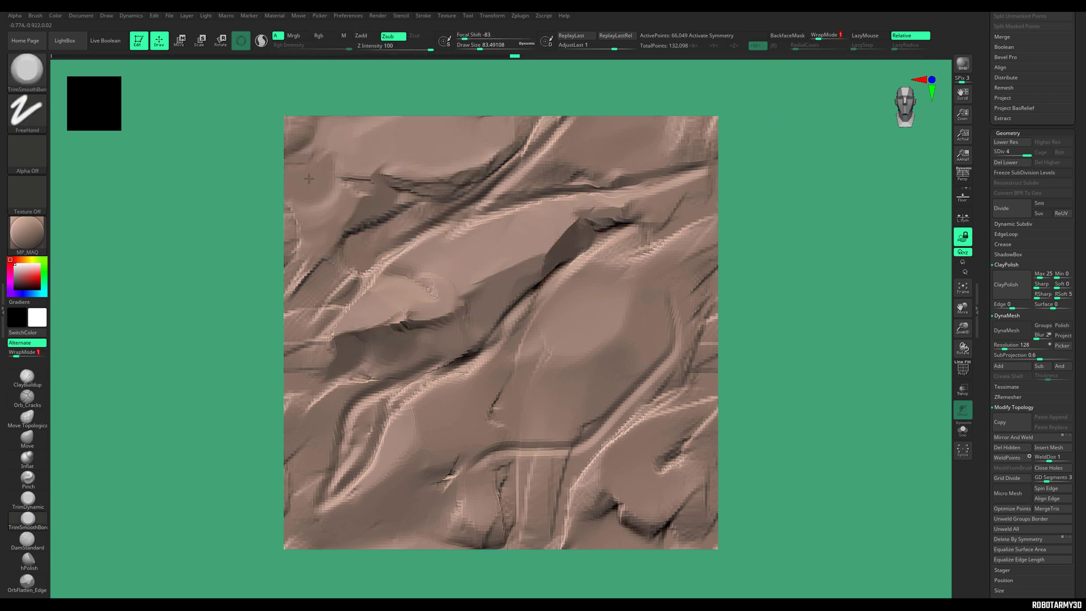
pyautogui.moveTo(322, 198); pyautogui.dragTo(334, 153)
pyautogui.moveTo(503, 186)
pyautogui.mouseDown()
pyautogui.moveTo(560, 175)
pyautogui.moveTo(508, 147)
pyautogui.mouseUp()
pyautogui.moveTo(571, 190); pyautogui.dragTo(644, 181)
# - Trim rock-like facets into the central ridge, the left edge and the lower half of the plane with TrimSmoothBorder
pyautogui.moveTo(571, 379); pyautogui.dragTo(550, 346)
pyautogui.moveTo(611, 309); pyautogui.dragTo(531, 322)
pyautogui.moveTo(515, 289)
pyautogui.mouseDown()
pyautogui.moveTo(487, 339)
pyautogui.moveTo(367, 368)
pyautogui.mouseUp()
pyautogui.moveTo(357, 413); pyautogui.dragTo(331, 531)
pyautogui.moveTo(472, 504)
pyautogui.mouseDown()
pyautogui.moveTo(477, 472)
pyautogui.moveTo(481, 526)
pyautogui.moveTo(678, 396)
pyautogui.moveTo(690, 147)
pyautogui.moveTo(397, 168)
pyautogui.mouseUp()
pyautogui.moveTo(385, 218); pyautogui.dragTo(339, 266)
pyautogui.moveTo(323, 198); pyautogui.dragTo(320, 305)
pyautogui.moveTo(639, 220); pyautogui.dragTo(498, 300)
pyautogui.moveTo(447, 323); pyautogui.dragTo(351, 342)
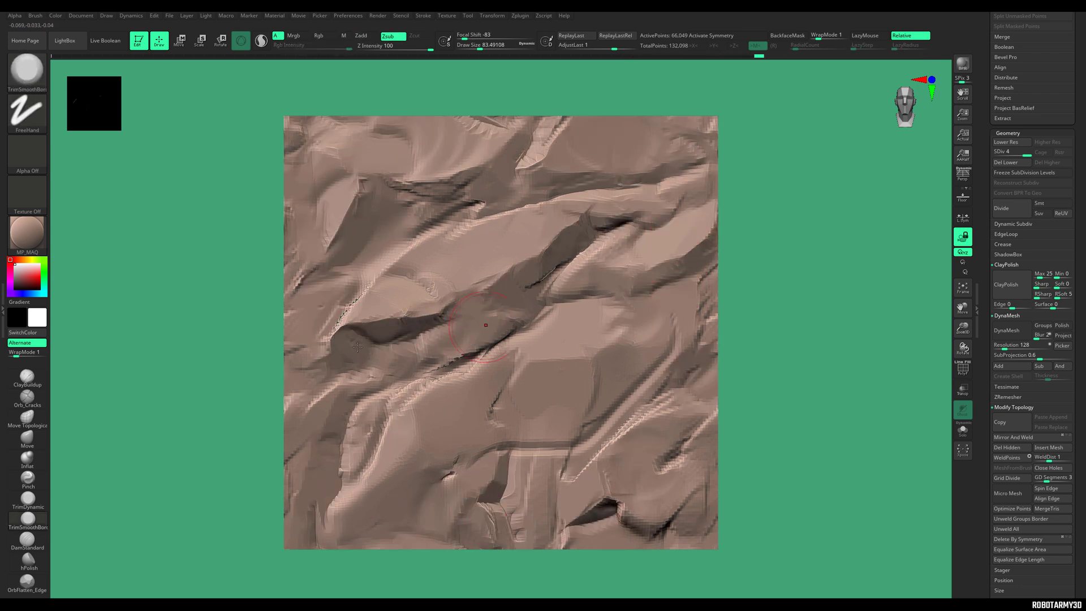
pyautogui.moveTo(577, 288)
pyautogui.mouseDown()
pyautogui.moveTo(661, 260)
pyautogui.moveTo(678, 274)
pyautogui.mouseUp()
pyautogui.moveTo(469, 378)
pyautogui.mouseDown()
pyautogui.moveTo(437, 470)
pyautogui.moveTo(367, 503)
pyautogui.moveTo(351, 237)
pyautogui.moveTo(633, 519)
pyautogui.mouseUp()
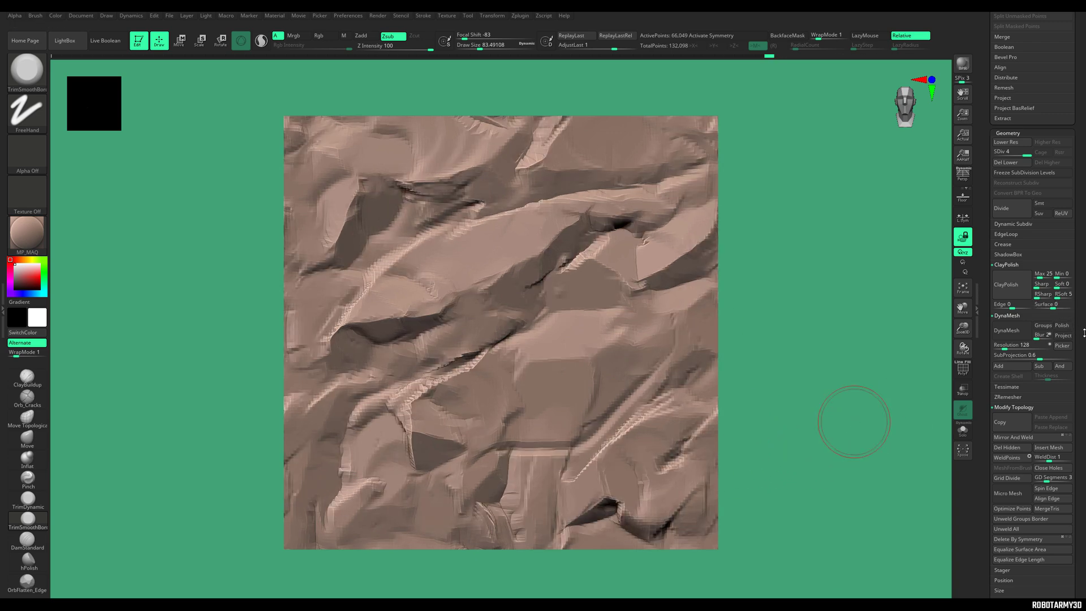
# - Apply ClayPolish to the sculpt and smooth the jagged crease left of centre at a Draw Size of about 33
pyautogui.scroll(3, 1029, 390)
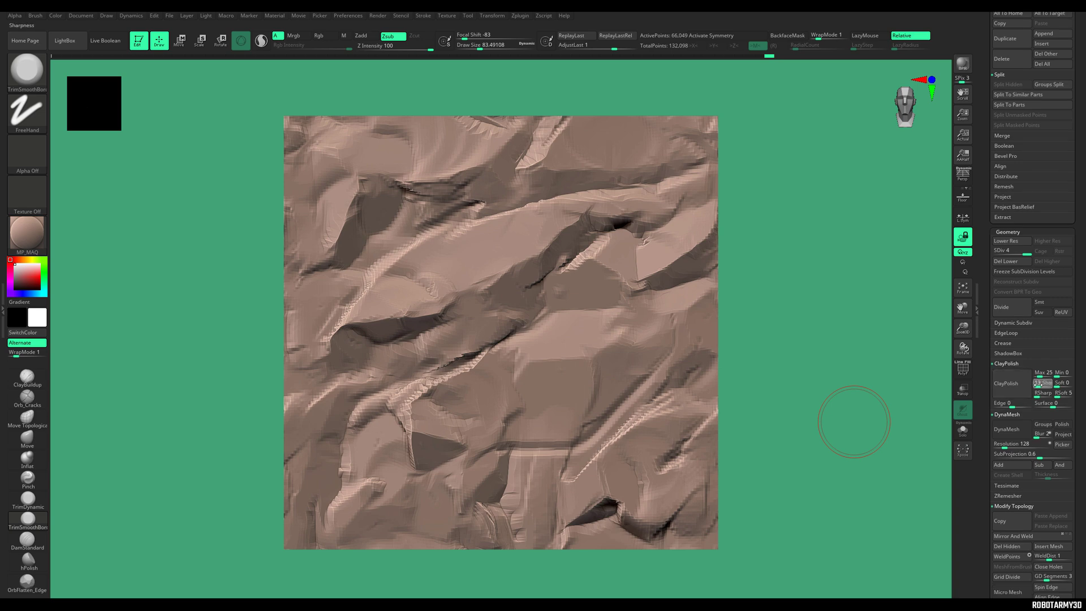
pyautogui.click(1014, 390)
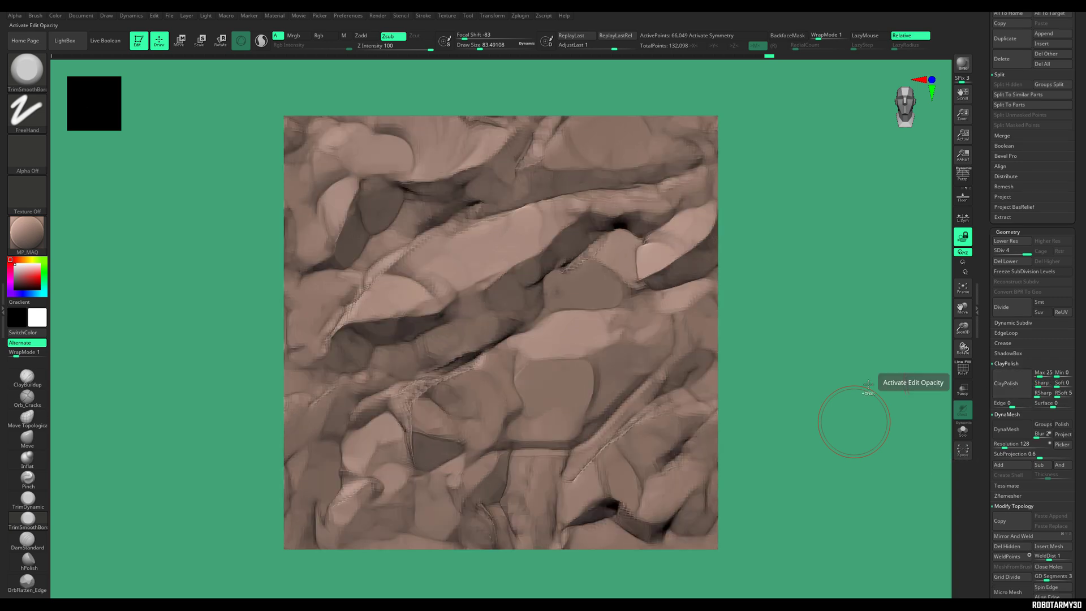
pyautogui.scroll(-4, 1047, 431)
pyautogui.scroll(1, 1047, 432)
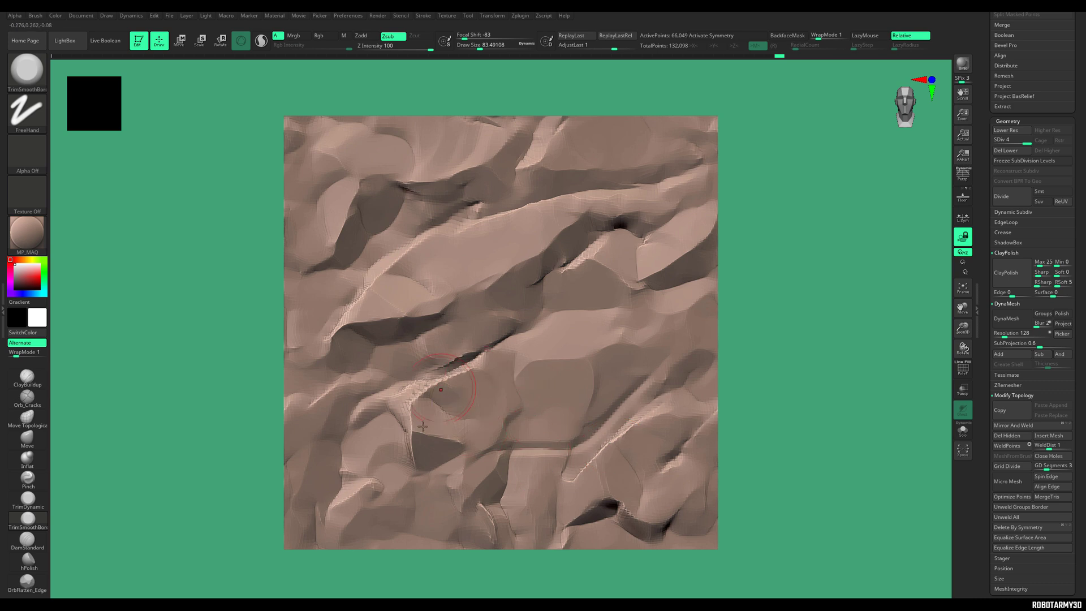
pyautogui.moveTo(480, 46); pyautogui.dragTo(471, 46)
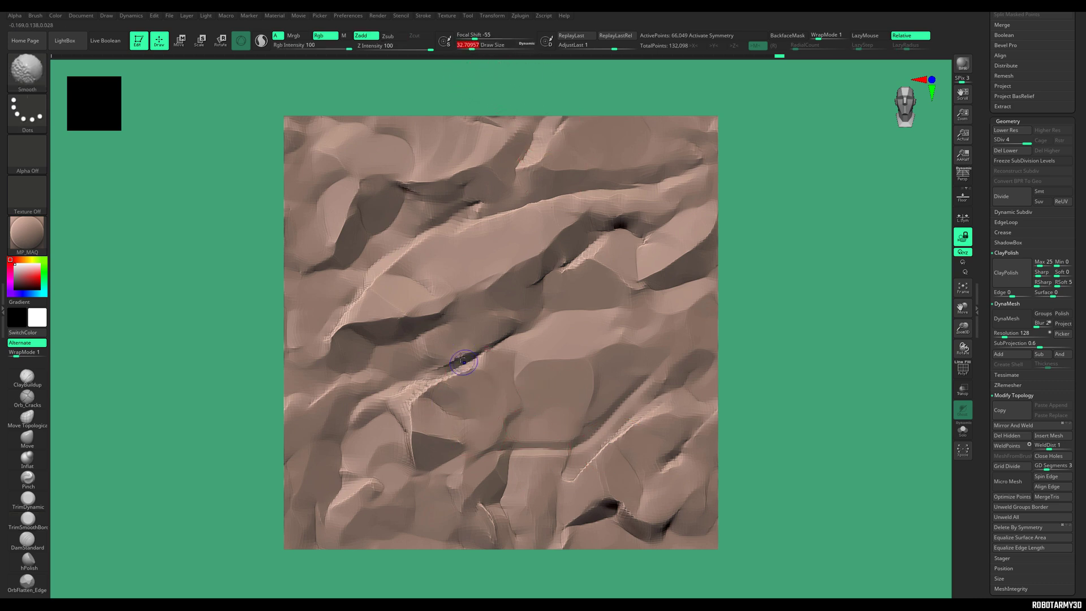
pyautogui.keyDown('shift'); pyautogui.moveTo(460, 360); pyautogui.dragTo(439, 371); pyautogui.keyUp('shift')
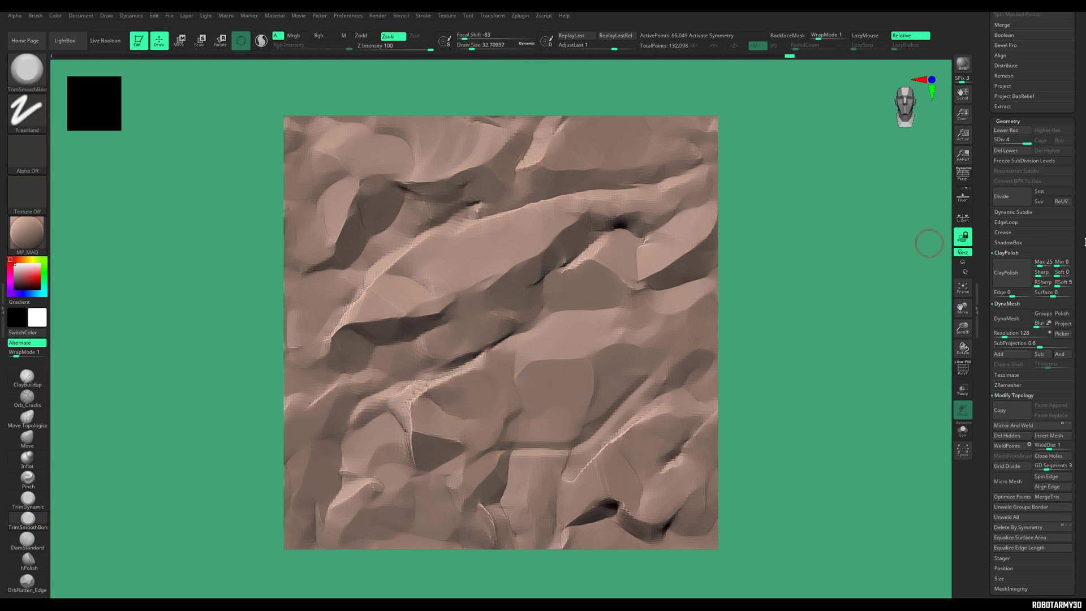
# - Divide the plane up to subdivision level 6 with the Smt modifier enabled
pyautogui.scroll(2, 1008, 272)
pyautogui.click(1008, 249)
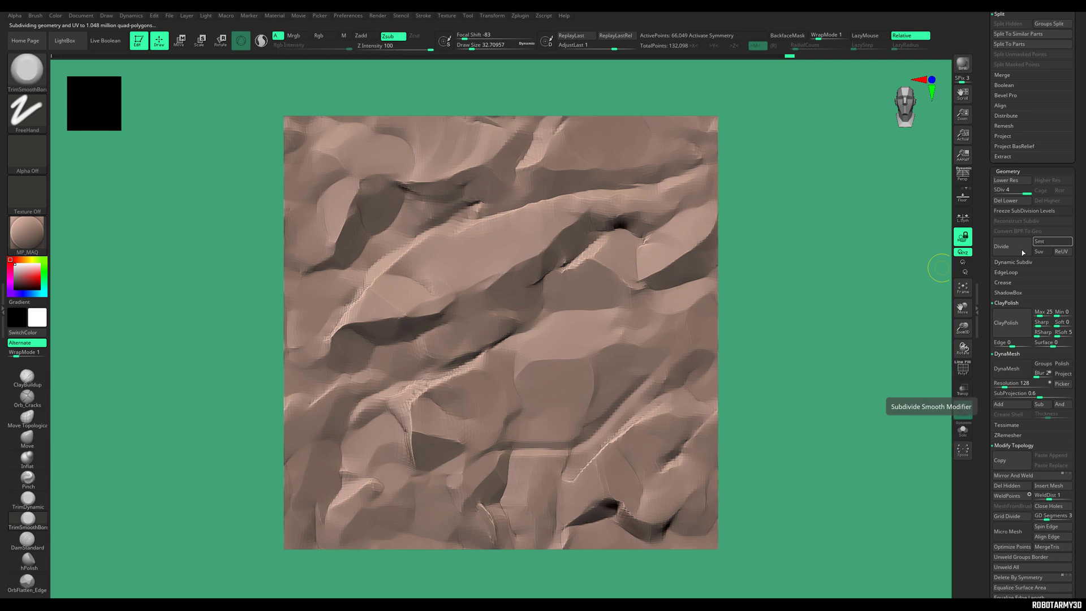
pyautogui.click(1045, 242)
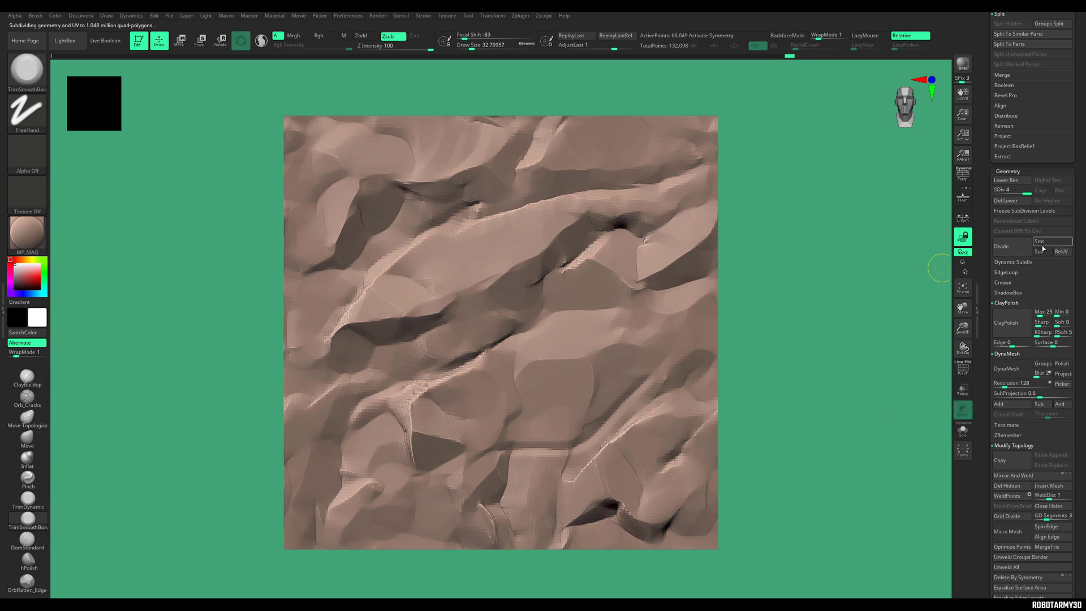
pyautogui.click(1009, 249)
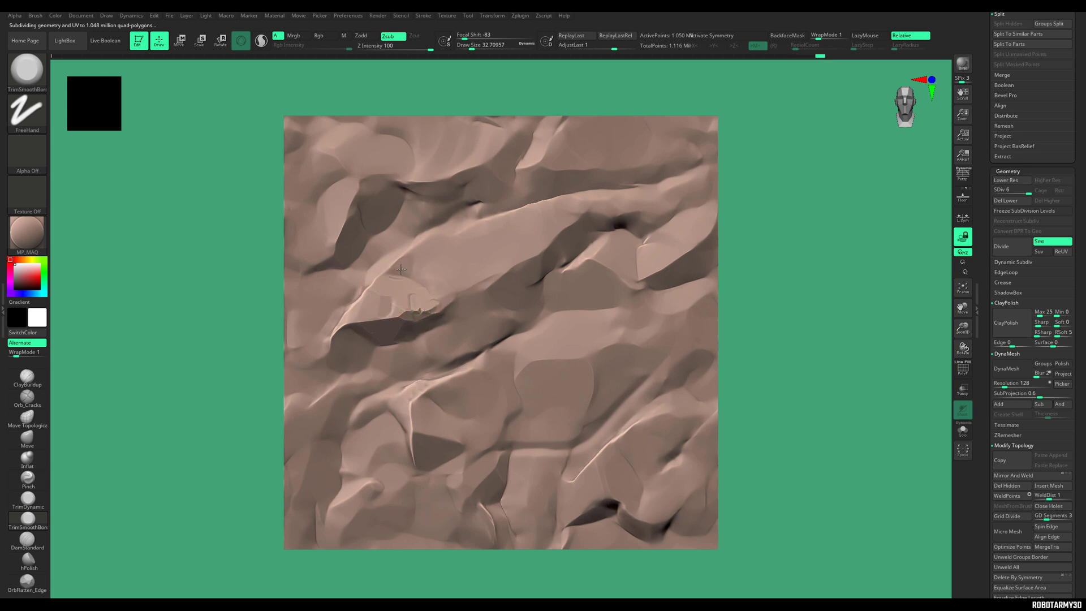
# - Chip small facets into the left end of the central ridge with TrimSmoothBorder at a Draw Size of about 33
pyautogui.moveTo(400, 269)
pyautogui.mouseDown()
pyautogui.moveTo(426, 245)
pyautogui.moveTo(406, 276)
pyautogui.moveTo(431, 260)
pyautogui.mouseUp()
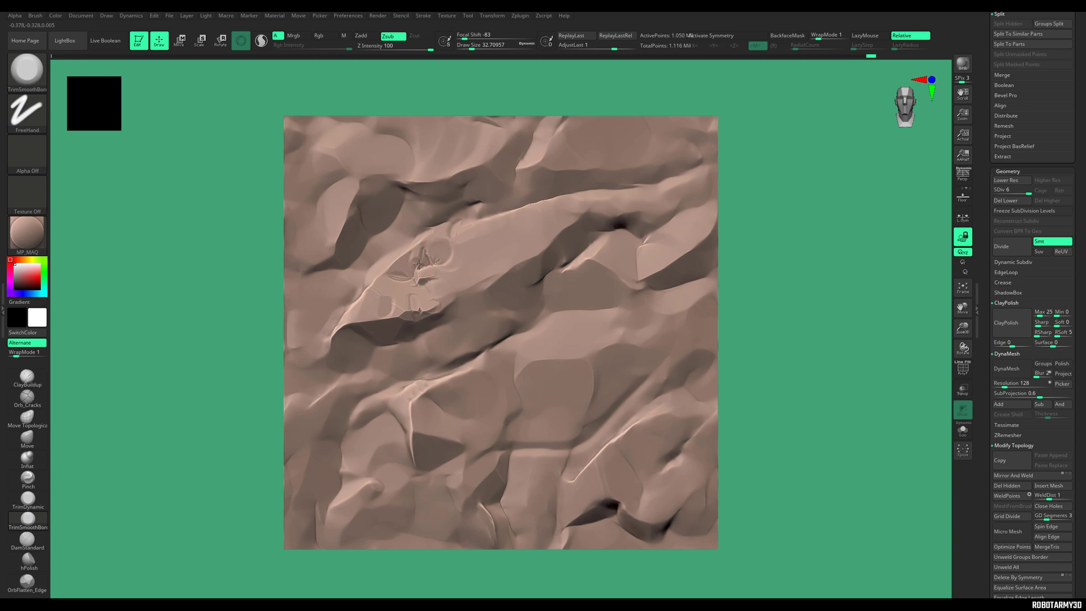
pyautogui.moveTo(402, 256); pyautogui.dragTo(389, 270)
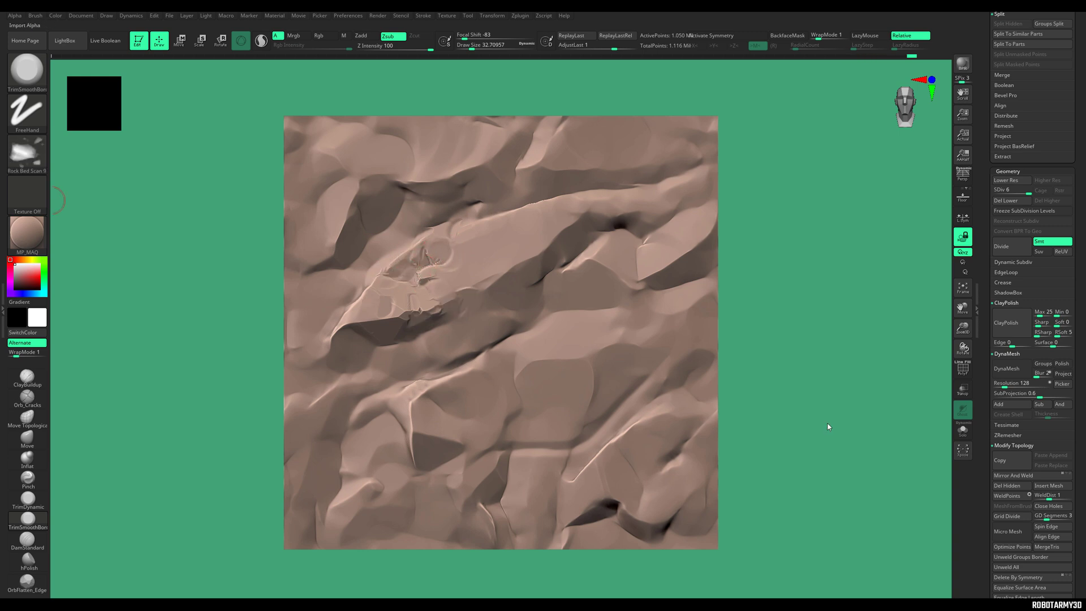
pyautogui.hotkey('ctrl', 'z')
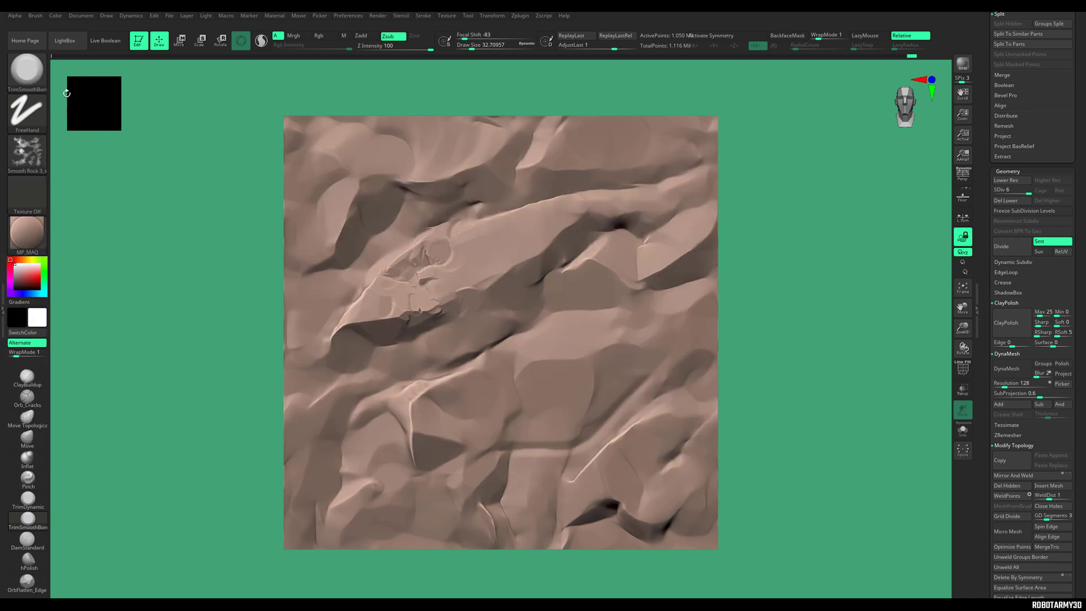
# - Switch to the Layer brush with a DragRect stroke and the Rock_Wall_02 - Copy alpha
pyautogui.click(34, 86)
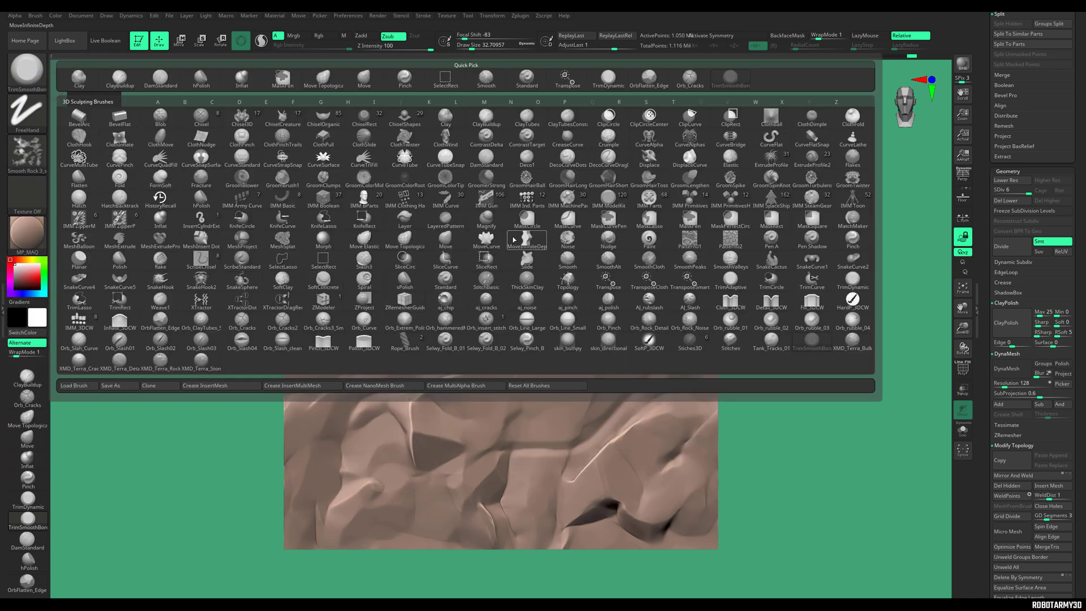
pyautogui.press('l')
pyautogui.press('a')
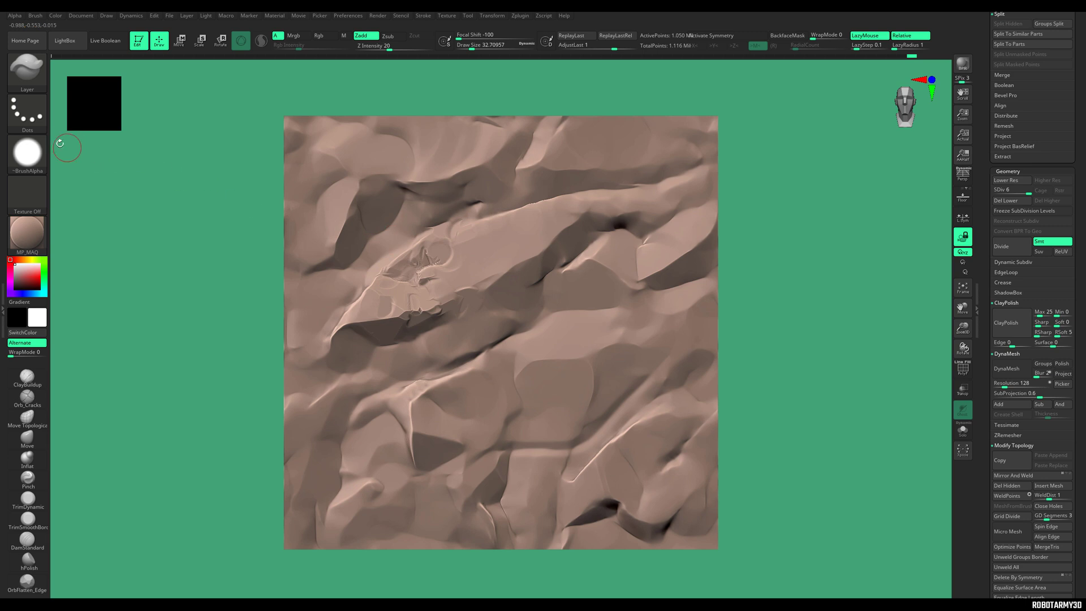
pyautogui.click(37, 120)
pyautogui.click(118, 121)
pyautogui.click(40, 166)
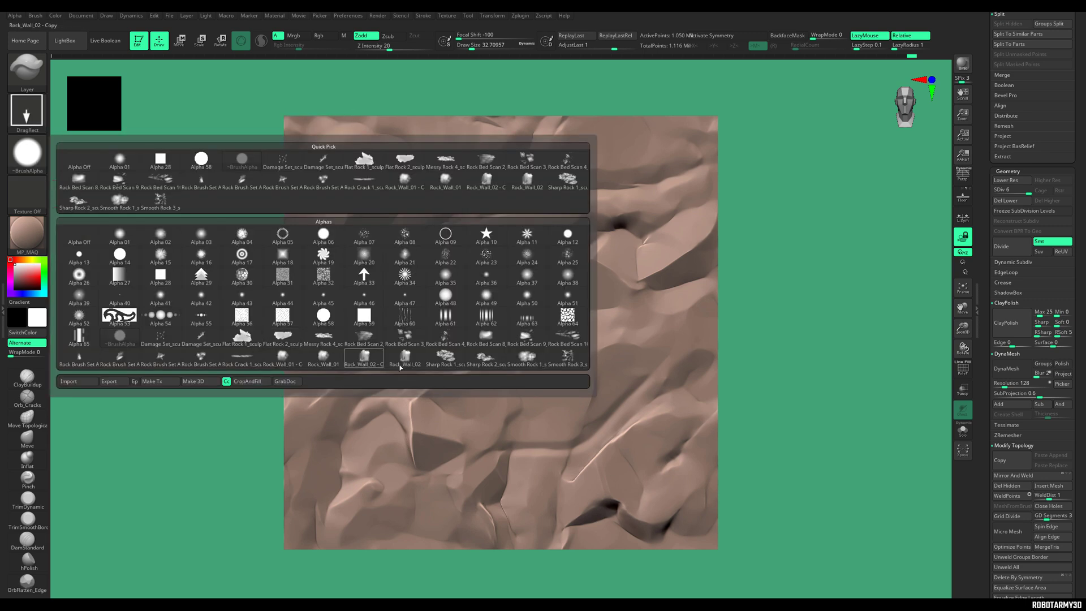
pyautogui.click(379, 361)
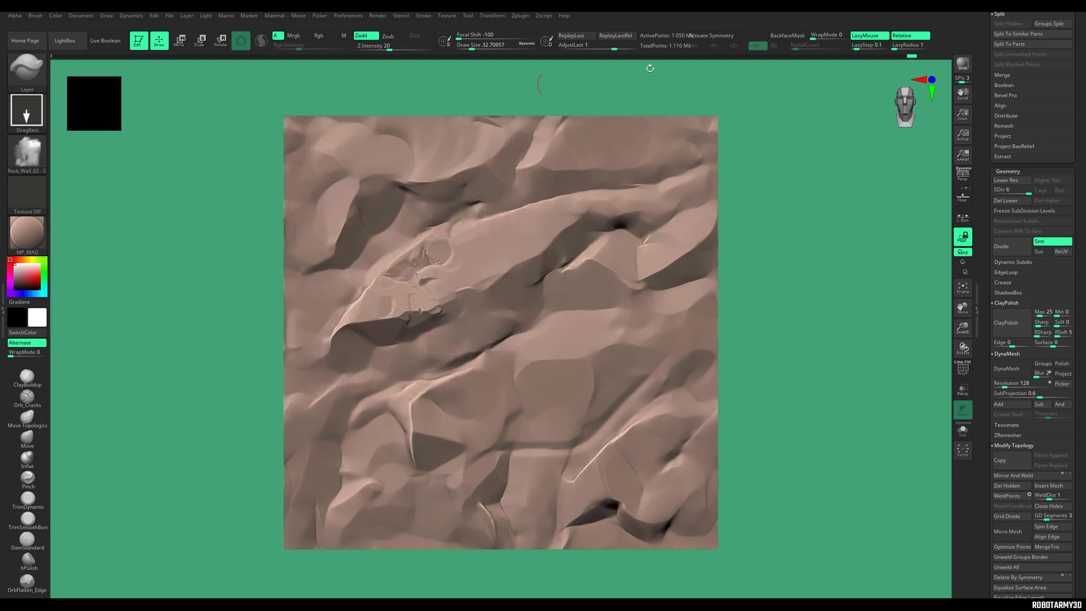
# - Set the Layer brush's WrapMode to 1 and stamp the rock wall alpha over several areas, crossing the plane's edges
pyautogui.click(812, 35)
pyautogui.write('1')
pyautogui.press('Return')
pyautogui.moveTo(333, 322); pyautogui.dragTo(335, 455)
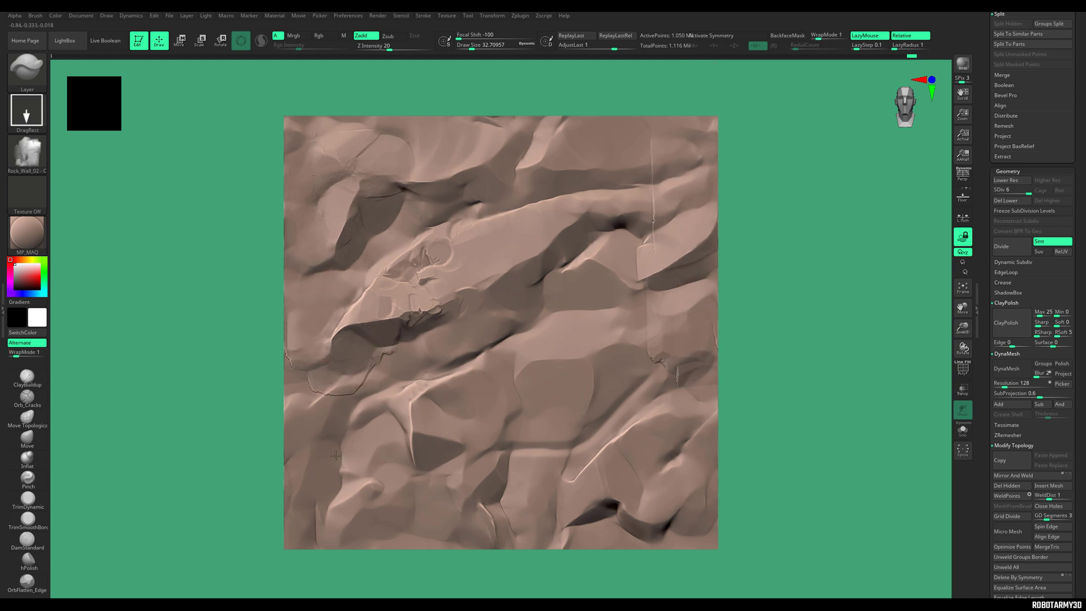
pyautogui.moveTo(466, 188); pyautogui.dragTo(455, 5)
pyautogui.moveTo(413, 388); pyautogui.dragTo(461, 557)
pyautogui.moveTo(775, 479); pyautogui.dragTo(730, 407)
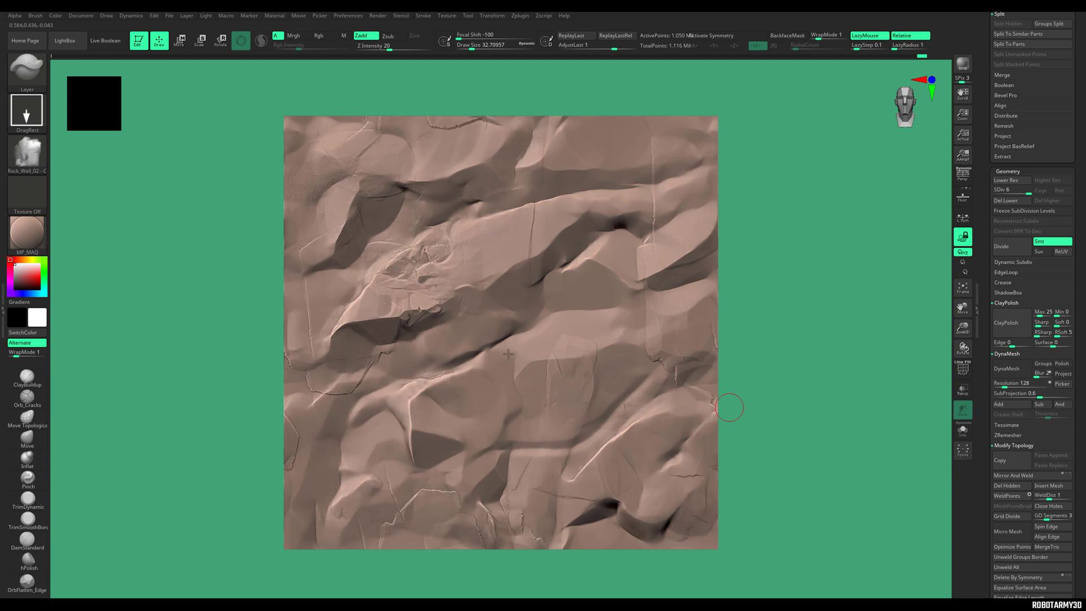
# - Choose a different rock alpha for the Layer brush and undo the last stamp
pyautogui.click(43, 155)
pyautogui.click(226, 367)
pyautogui.hotkey('ctrl', 'z')
# - Switch back to TrimSmoothBorder and chip the rock edges along the central ridge and the upper forms
pyautogui.press('b')
pyautogui.press('t')
pyautogui.press('s')
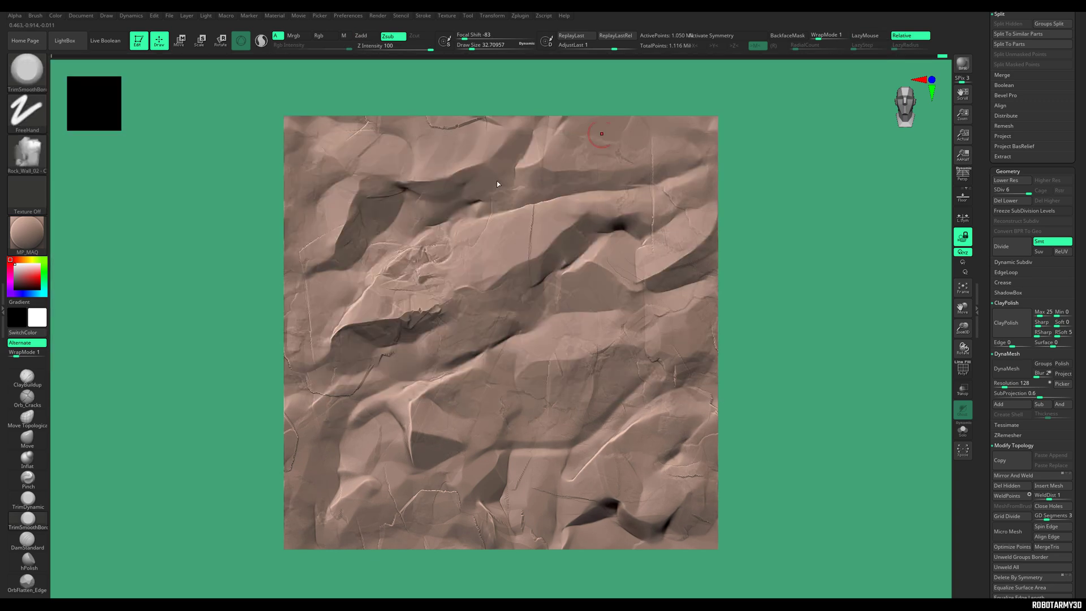
pyautogui.moveTo(339, 331)
pyautogui.mouseDown()
pyautogui.moveTo(301, 362)
pyautogui.moveTo(354, 327)
pyautogui.moveTo(335, 341)
pyautogui.mouseUp()
pyautogui.moveTo(419, 180)
pyautogui.mouseDown()
pyautogui.moveTo(484, 154)
pyautogui.moveTo(456, 124)
pyautogui.mouseUp()
pyautogui.moveTo(526, 263)
pyautogui.mouseDown()
pyautogui.moveTo(540, 242)
pyautogui.moveTo(611, 274)
pyautogui.moveTo(514, 326)
pyautogui.mouseUp()
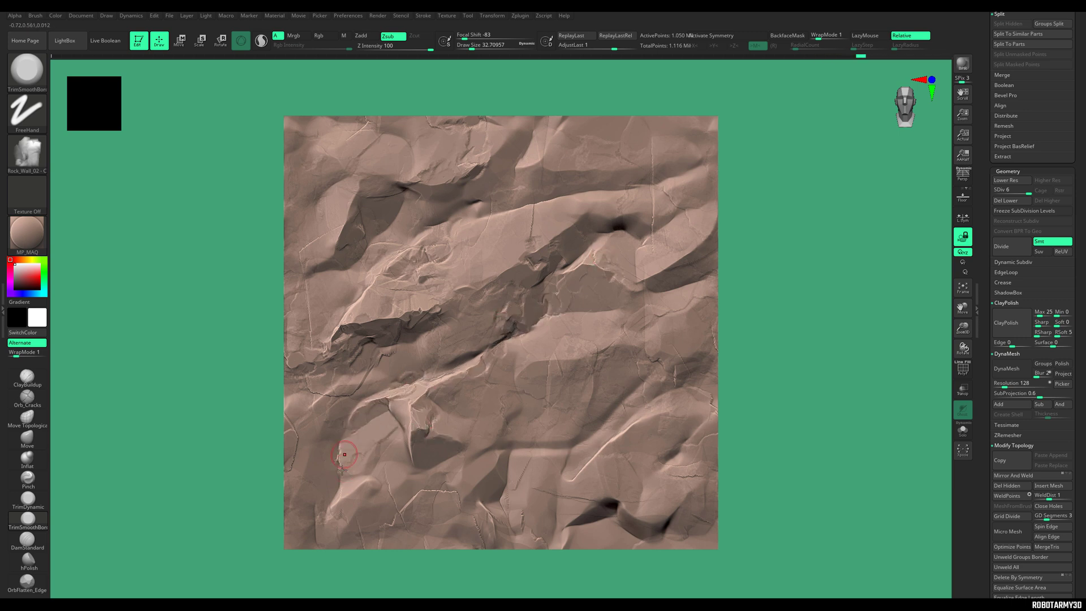
# - Enlarge the Draw Size to about 44 and trim the rock faces in the lower half and near the right edge
pyautogui.moveTo(396, 443); pyautogui.dragTo(408, 430)
pyautogui.press(']')
pyautogui.moveTo(531, 362); pyautogui.dragTo(560, 370)
pyautogui.moveTo(608, 453); pyautogui.dragTo(633, 430)
pyautogui.moveTo(608, 509); pyautogui.dragTo(645, 520)
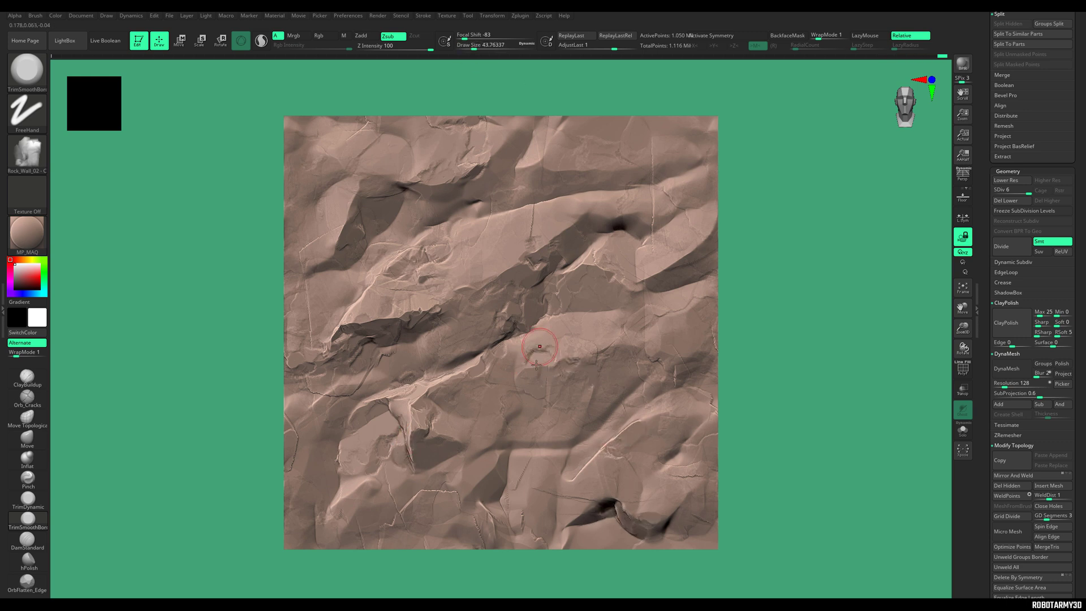
pyautogui.moveTo(540, 348); pyautogui.dragTo(572, 367)
pyautogui.moveTo(671, 281); pyautogui.dragTo(646, 278)
# - Step back and forth through the recent TrimSmoothBorder strokes with undo and redo
pyautogui.hotkey('ctrl', 'shift', 'z')
pyautogui.hotkey('ctrl', 'shift', 'z')
pyautogui.hotkey('ctrl', 'shift', 'z')
pyautogui.hotkey('ctrl', 'shift', 'z')
pyautogui.hotkey('ctrl', 'shift', 'z')
pyautogui.hotkey('ctrl', 'shift', 'z')
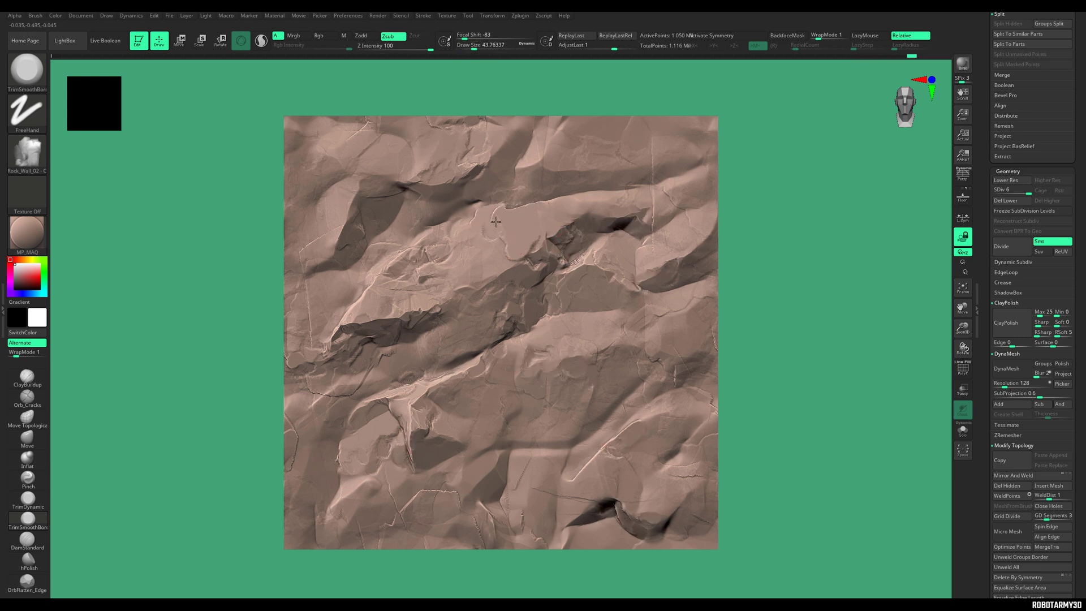
pyautogui.hotkey('ctrl', 'z')
pyautogui.hotkey('ctrl', 'z')
pyautogui.hotkey('ctrl', 'z')
pyautogui.hotkey('ctrl', 'z')
pyautogui.hotkey('ctrl', 'z')
pyautogui.hotkey('ctrl', 'z')
pyautogui.hotkey('ctrl', 'z')
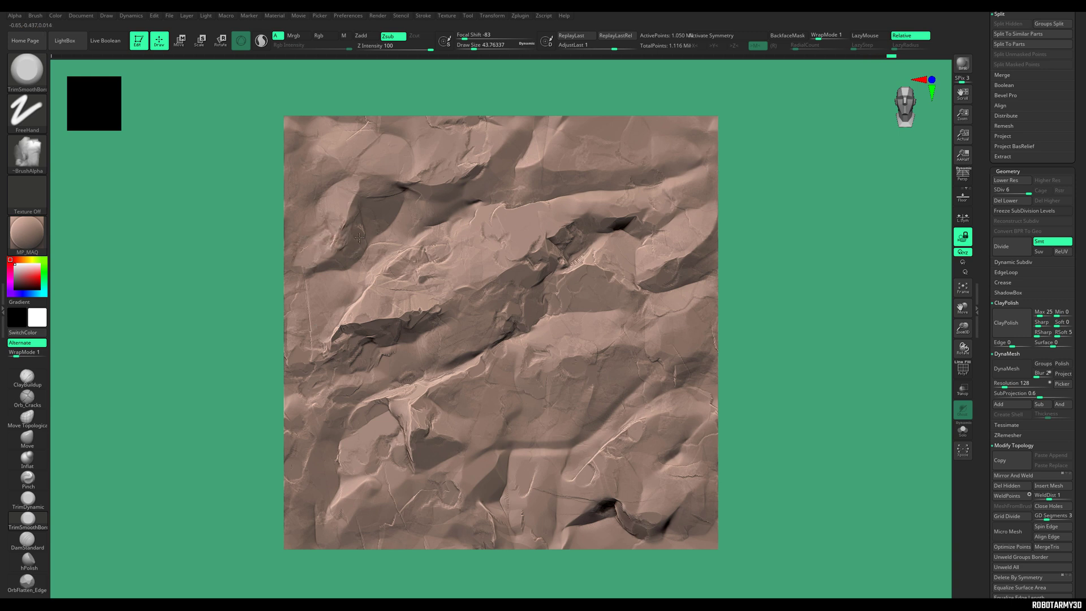
pyautogui.hotkey('ctrl', 'z')
pyautogui.hotkey('ctrl', 'z')
pyautogui.hotkey('ctrl', 'z')
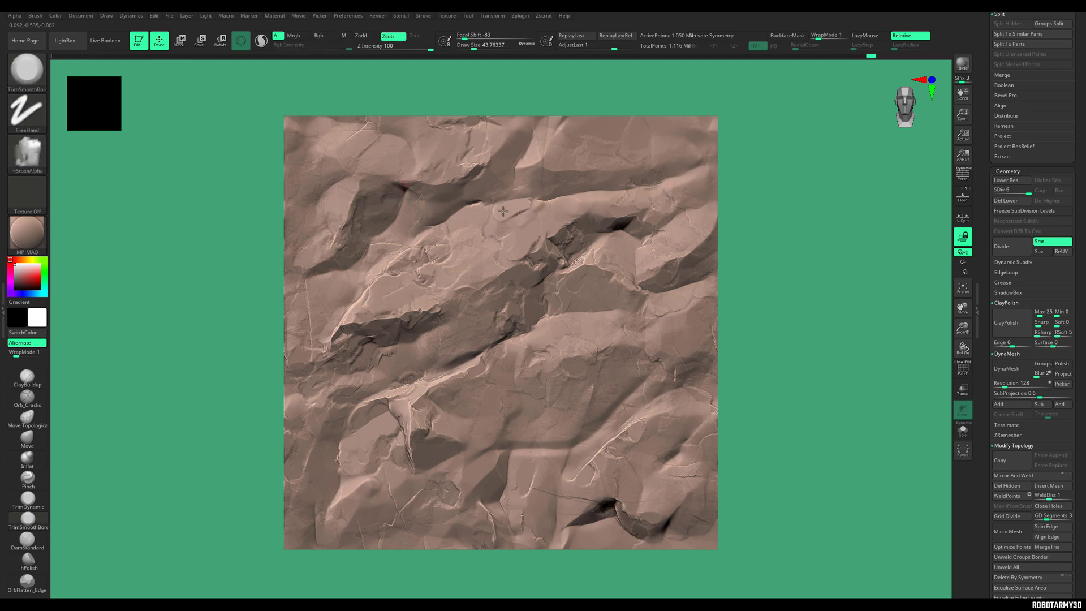
pyautogui.hotkey('ctrl', 'z')
pyautogui.hotkey('ctrl', 'z')
pyautogui.hotkey('ctrl', 'z')
pyautogui.hotkey('ctrl', 'z')
pyautogui.hotkey('ctrl', 'z')
pyautogui.hotkey('ctrl', 'z')
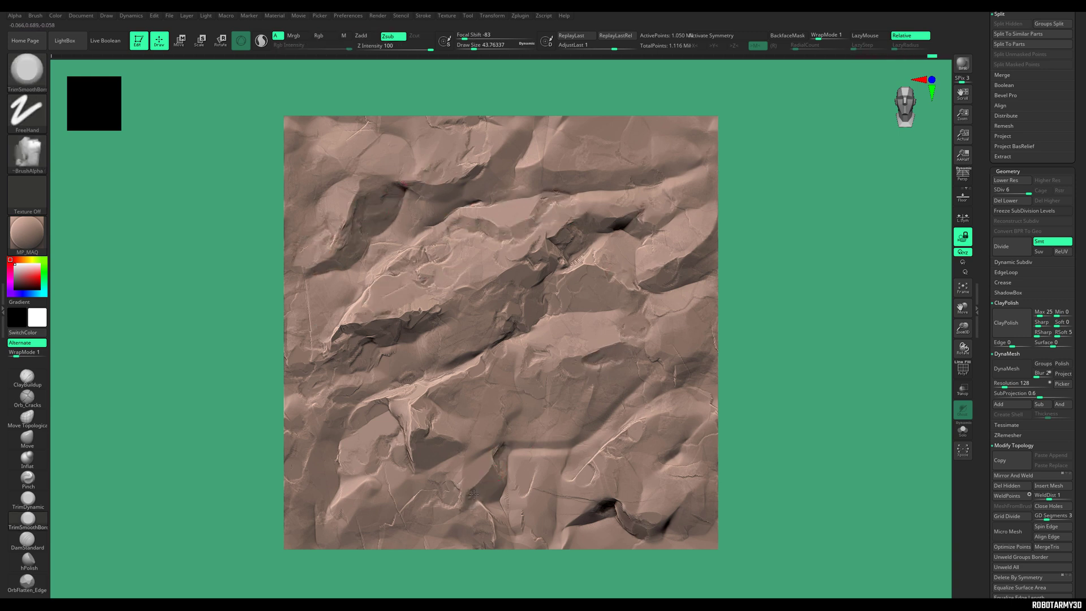
pyautogui.hotkey('ctrl', 'shift', 'z')
pyautogui.hotkey('ctrl', 'shift', 'z')
pyautogui.hotkey('ctrl', 'shift', 'z')
pyautogui.hotkey('ctrl', 'shift', 'z')
pyautogui.hotkey('ctrl', 'shift', 'z')
pyautogui.hotkey('ctrl', 'shift', 'z')
pyautogui.hotkey('ctrl', 'shift', 'z')
pyautogui.hotkey('ctrl', 'shift', 'z')
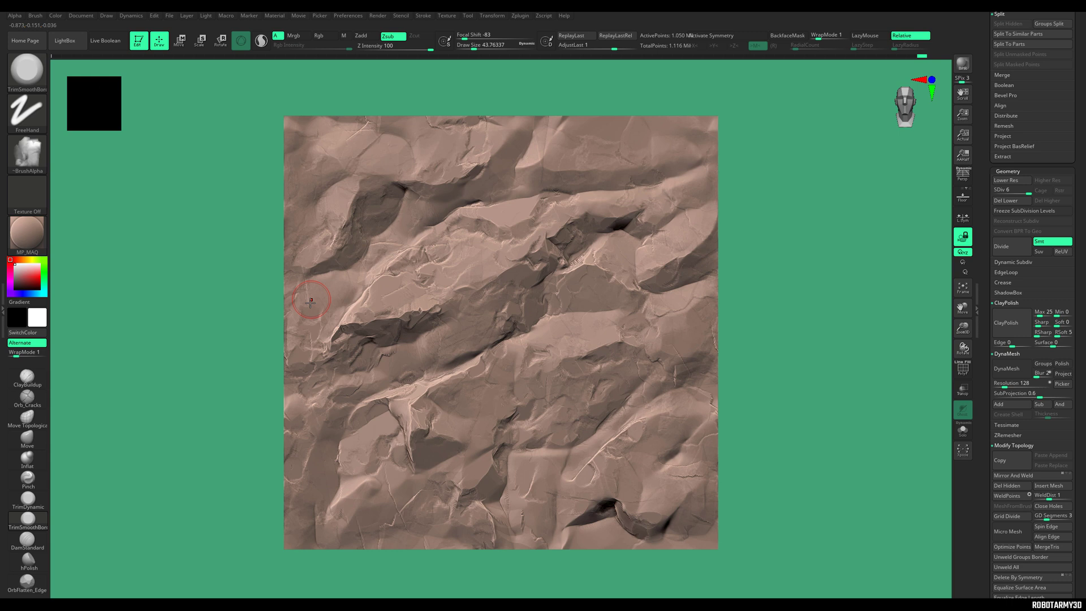
# - Set the Draw Size to about 62 and flatten the broad upper face of the central ridge with TrimSmoothBorder
pyautogui.moveTo(474, 49); pyautogui.dragTo(477, 49)
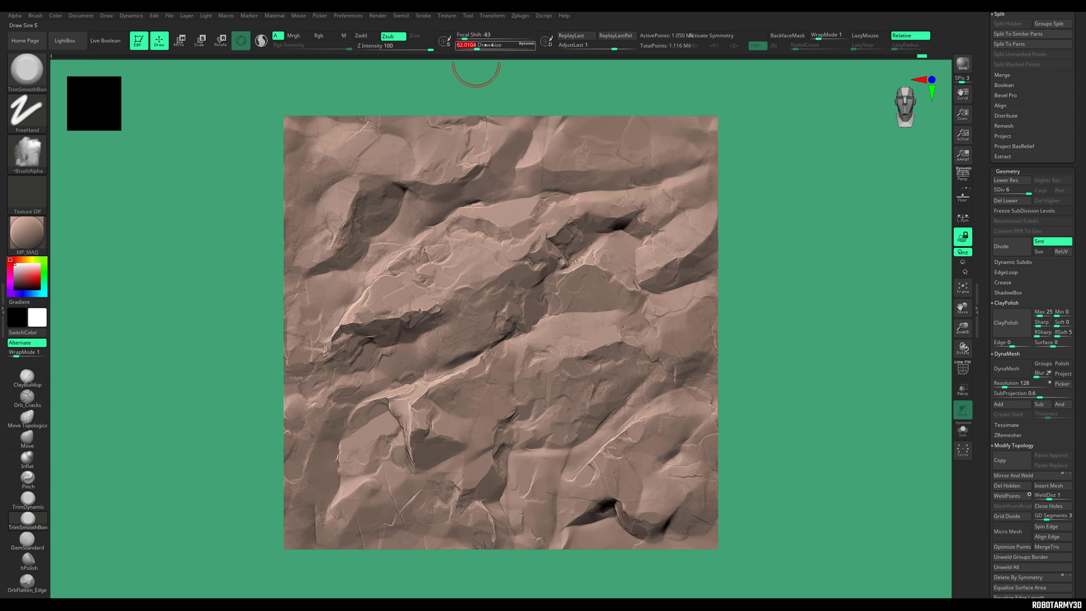
pyautogui.moveTo(449, 261); pyautogui.dragTo(480, 230)
pyautogui.moveTo(452, 281); pyautogui.dragTo(509, 254)
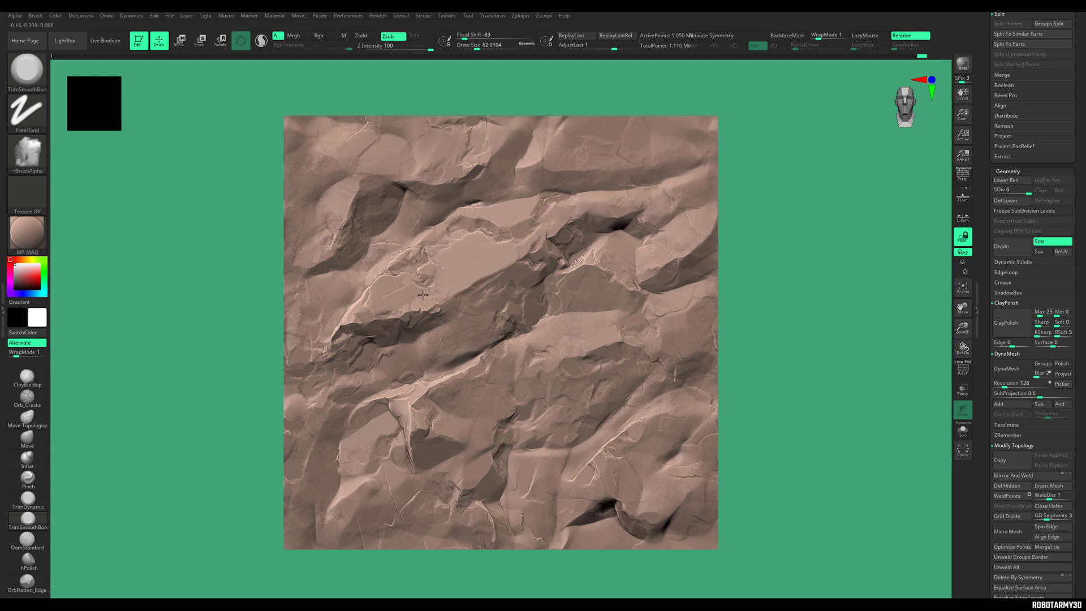
pyautogui.moveTo(423, 294)
pyautogui.mouseDown()
pyautogui.moveTo(531, 246)
pyautogui.moveTo(519, 253)
pyautogui.mouseUp()
pyautogui.moveTo(427, 295)
pyautogui.mouseDown()
pyautogui.moveTo(457, 298)
pyautogui.moveTo(486, 259)
pyautogui.moveTo(433, 270)
pyautogui.moveTo(486, 233)
pyautogui.moveTo(452, 232)
pyautogui.mouseUp()
pyautogui.moveTo(438, 270)
pyautogui.mouseDown()
pyautogui.moveTo(446, 282)
pyautogui.moveTo(492, 254)
pyautogui.moveTo(475, 265)
pyautogui.moveTo(472, 240)
pyautogui.moveTo(427, 300)
pyautogui.moveTo(429, 271)
pyautogui.moveTo(481, 257)
pyautogui.mouseUp()
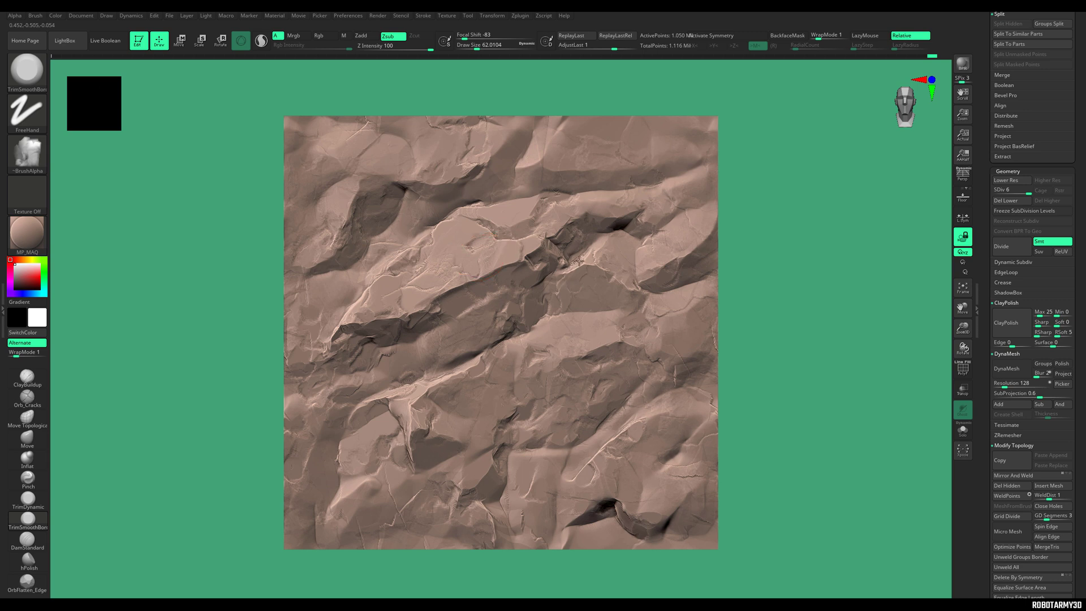
# - Trim the rock faces around the notch and along the upper face of the central ridge with TrimSmoothBorder
pyautogui.moveTo(578, 249)
pyautogui.mouseDown()
pyautogui.moveTo(565, 238)
pyautogui.moveTo(572, 221)
pyautogui.mouseUp()
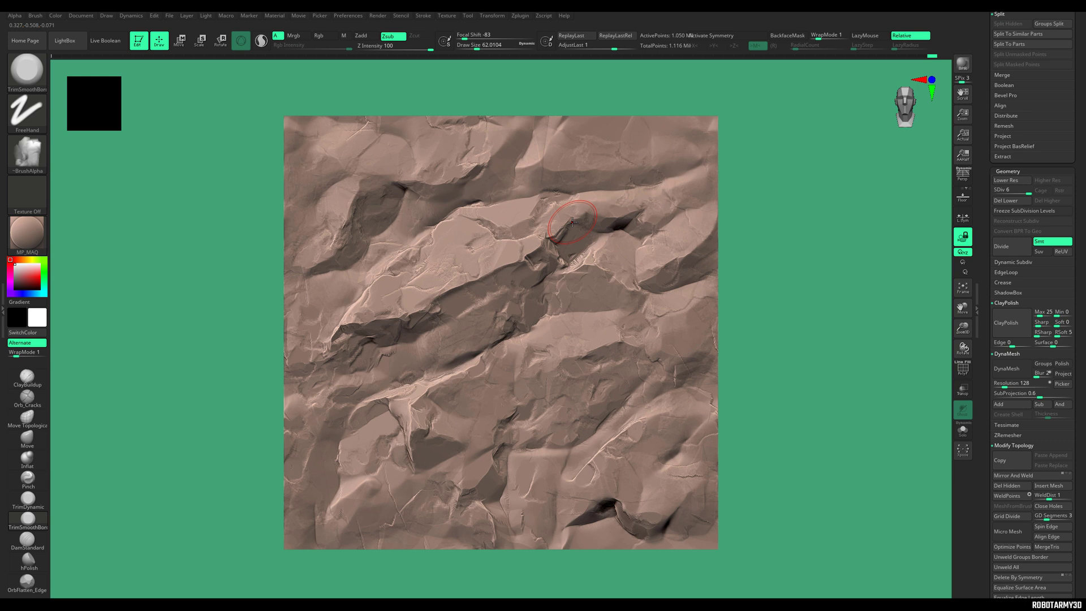
pyautogui.moveTo(591, 320)
pyautogui.mouseDown()
pyautogui.moveTo(581, 282)
pyautogui.moveTo(585, 294)
pyautogui.moveTo(614, 287)
pyautogui.moveTo(605, 297)
pyautogui.mouseUp()
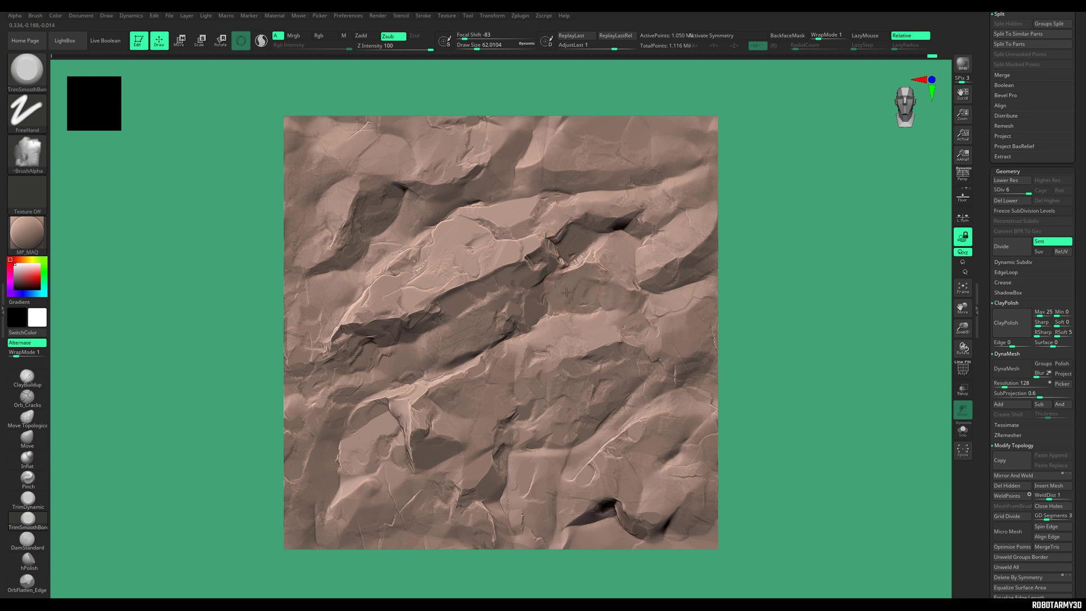
pyautogui.moveTo(446, 257)
pyautogui.mouseDown()
pyautogui.moveTo(476, 264)
pyautogui.moveTo(441, 274)
pyautogui.moveTo(454, 260)
pyautogui.moveTo(450, 222)
pyautogui.moveTo(421, 281)
pyautogui.mouseUp()
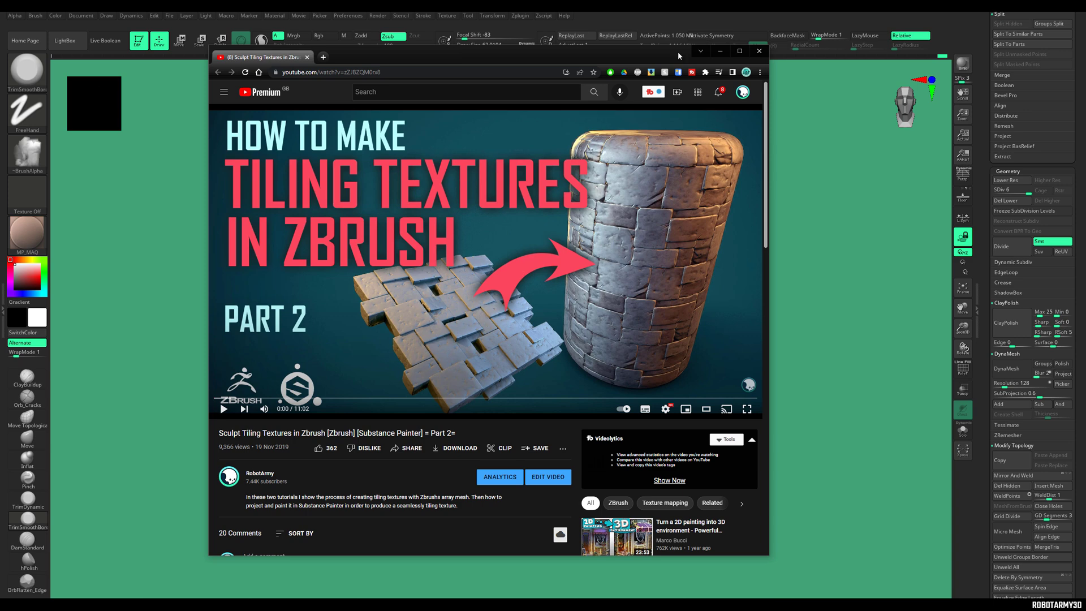
# - Move the browser window out of the way, minimise it, and trim the lower flank of the central ridge with TrimSmoothBorder
pyautogui.moveTo(678, 56); pyautogui.dragTo(373, 67)
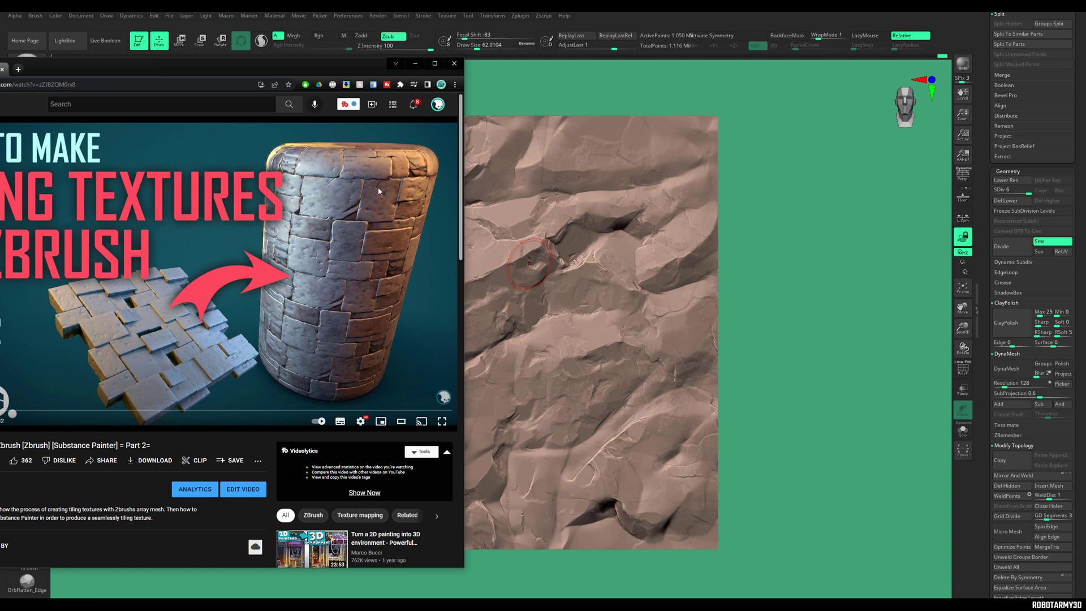
pyautogui.click(419, 64)
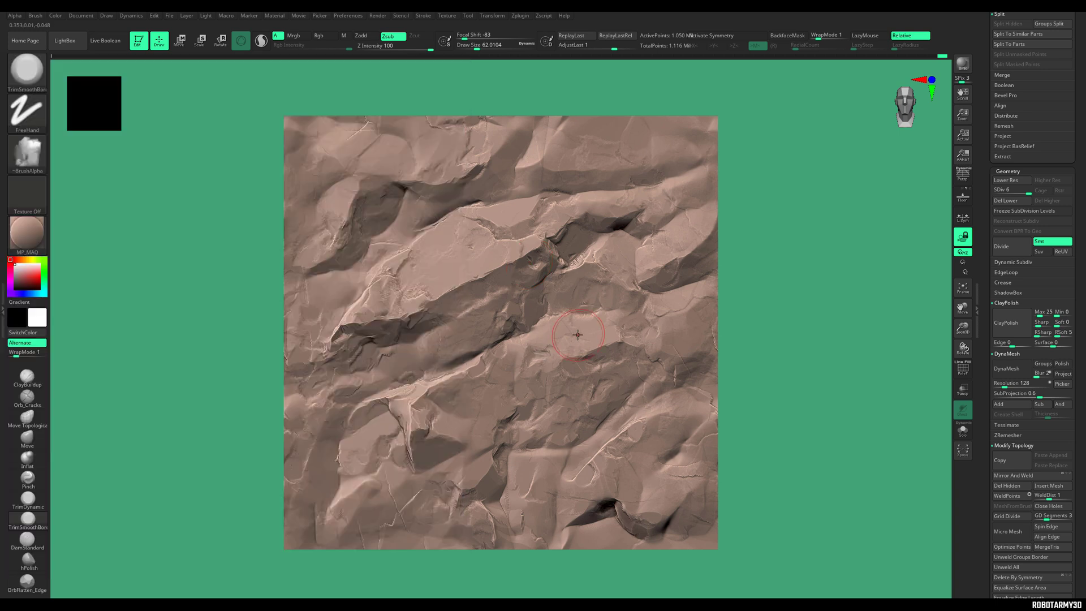
pyautogui.moveTo(481, 298)
pyautogui.mouseDown()
pyautogui.moveTo(539, 247)
pyautogui.moveTo(464, 311)
pyautogui.moveTo(413, 305)
pyautogui.moveTo(451, 303)
pyautogui.moveTo(403, 311)
pyautogui.moveTo(390, 325)
pyautogui.mouseUp()
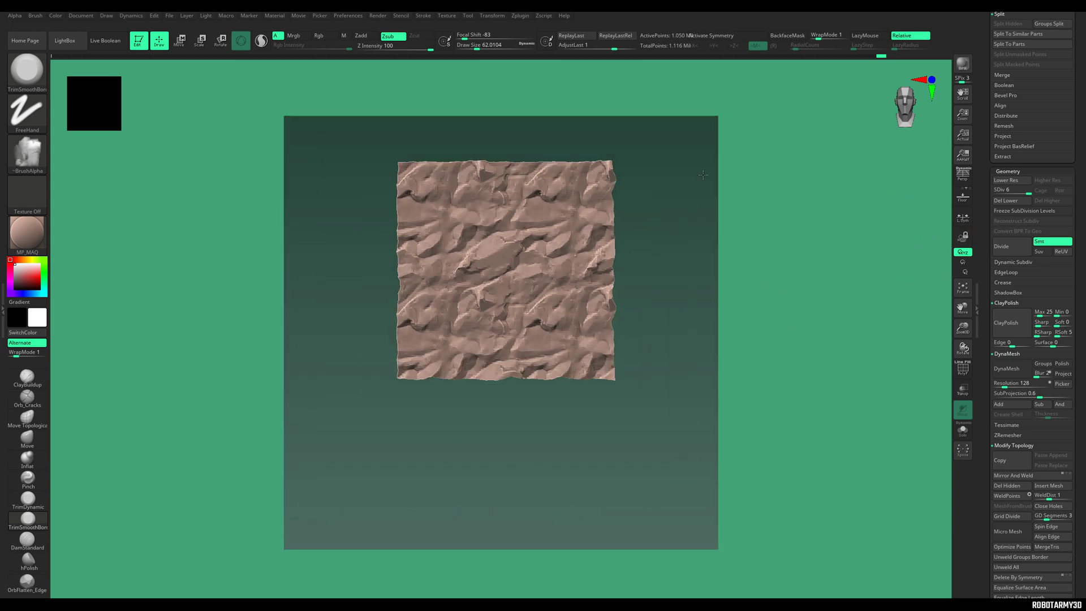
# - Orbit to an angled view of the sculpt and make the PM3D_Plane3D subtool visible
pyautogui.keyDown('ctrl'); pyautogui.moveTo(703, 175); pyautogui.dragTo(773, 281, button='right'); pyautogui.keyUp('ctrl')
pyautogui.moveTo(1074, 150); pyautogui.dragTo(1073, 226)
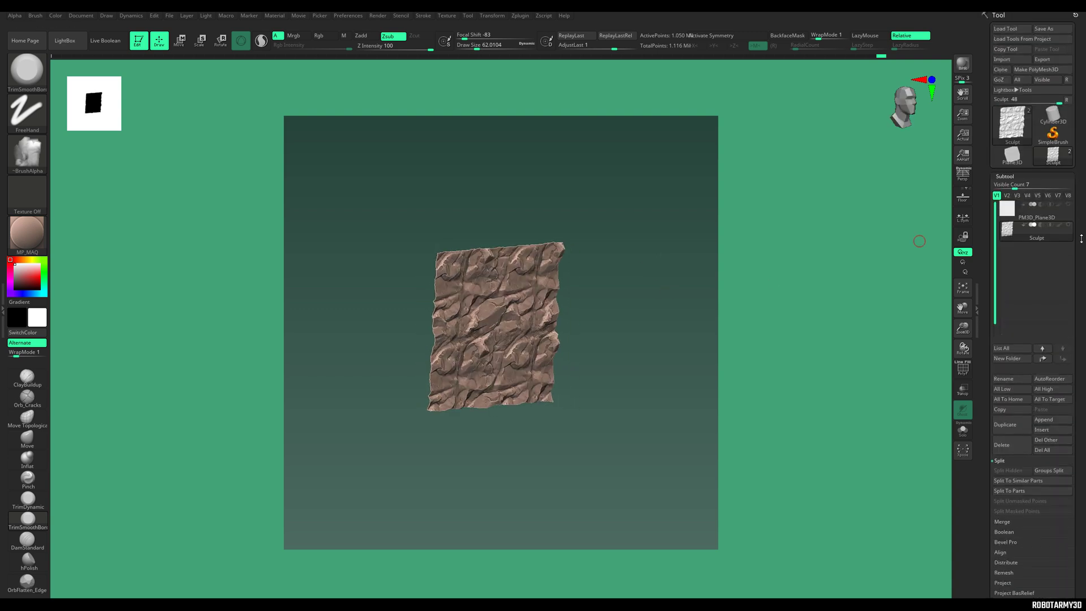
pyautogui.click(1068, 204)
pyautogui.moveTo(681, 277)
pyautogui.keyDown('ctrl'); pyautogui.mouseDown(button='right')
pyautogui.moveTo(685, 297)
pyautogui.moveTo(720, 294)
pyautogui.mouseUp(button='right'); pyautogui.keyUp('ctrl')
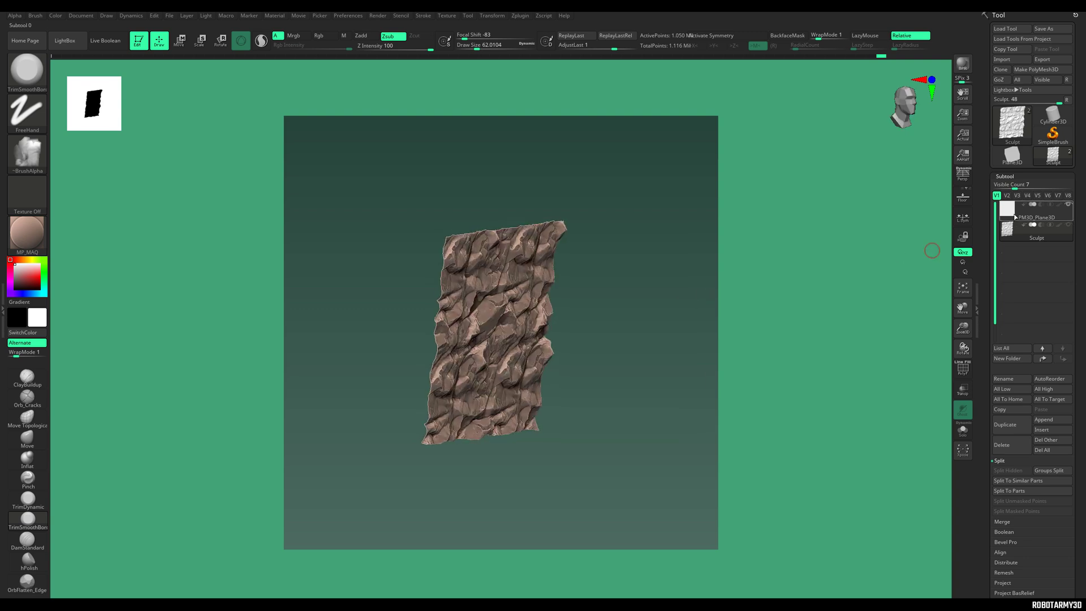
# - Select PM3D_Plane3D, move it forward along Z, and show the Sculpt subtool behind it in a front view
pyautogui.click(1034, 213)
pyautogui.press('w')
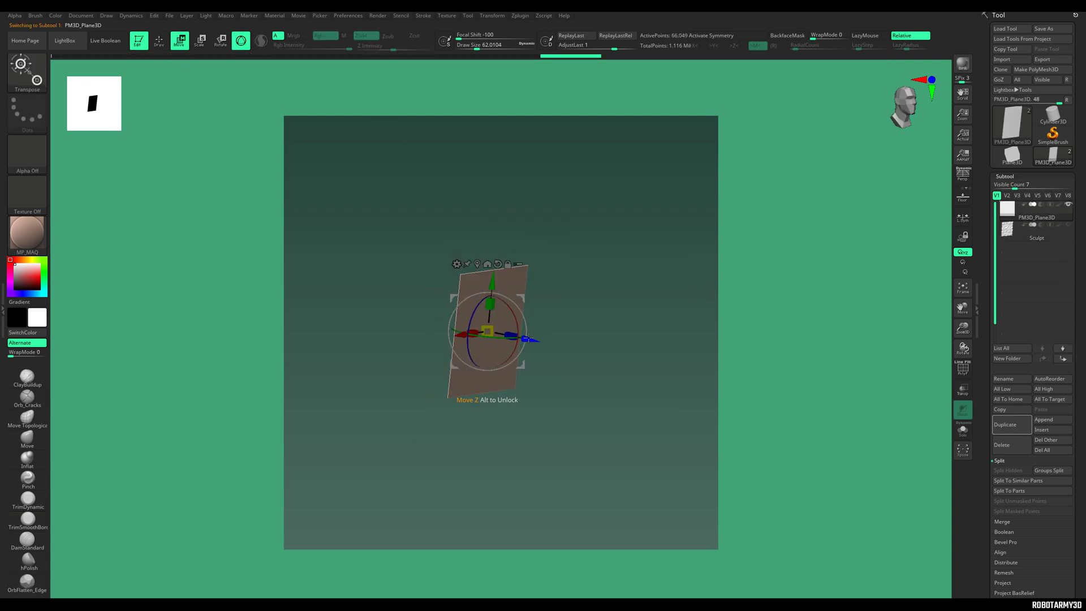
pyautogui.moveTo(531, 339); pyautogui.dragTo(547, 343)
pyautogui.click(1068, 225)
pyautogui.moveTo(775, 283); pyautogui.dragTo(708, 292, button='right')
pyautogui.moveTo(530, 287)
pyautogui.keyDown('alt'); pyautogui.mouseDown(button='right')
pyautogui.moveTo(481, 218)
pyautogui.moveTo(545, 288)
pyautogui.mouseUp(button='right'); pyautogui.keyUp('alt')
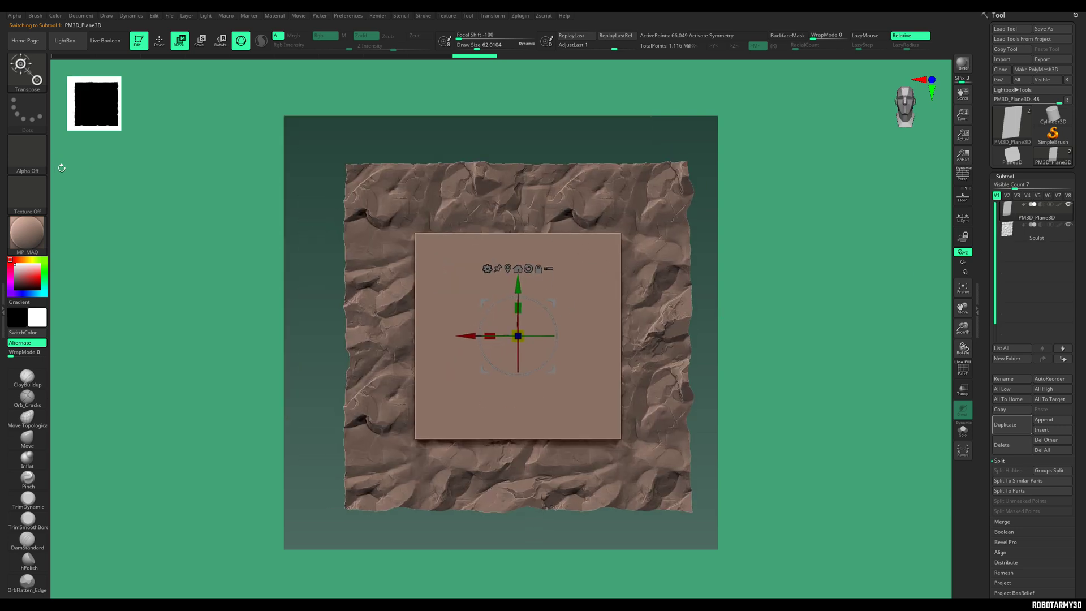
# - Switch to the ClayBuildup brush and export the flat plane as SculptTile in OBJ format to the WIP folder
pyautogui.click(27, 376)
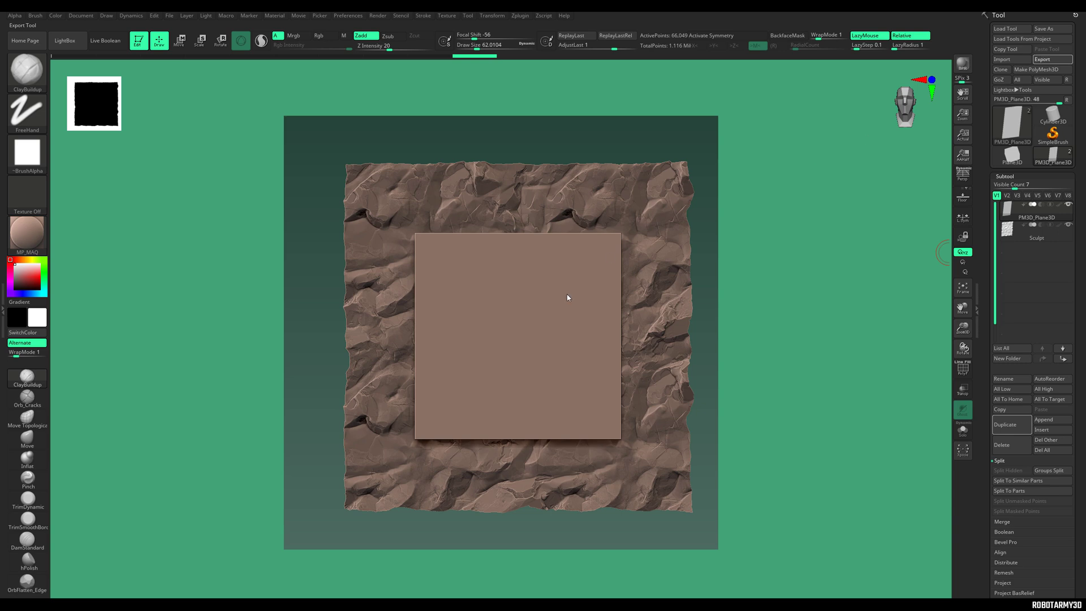
pyautogui.write('C')
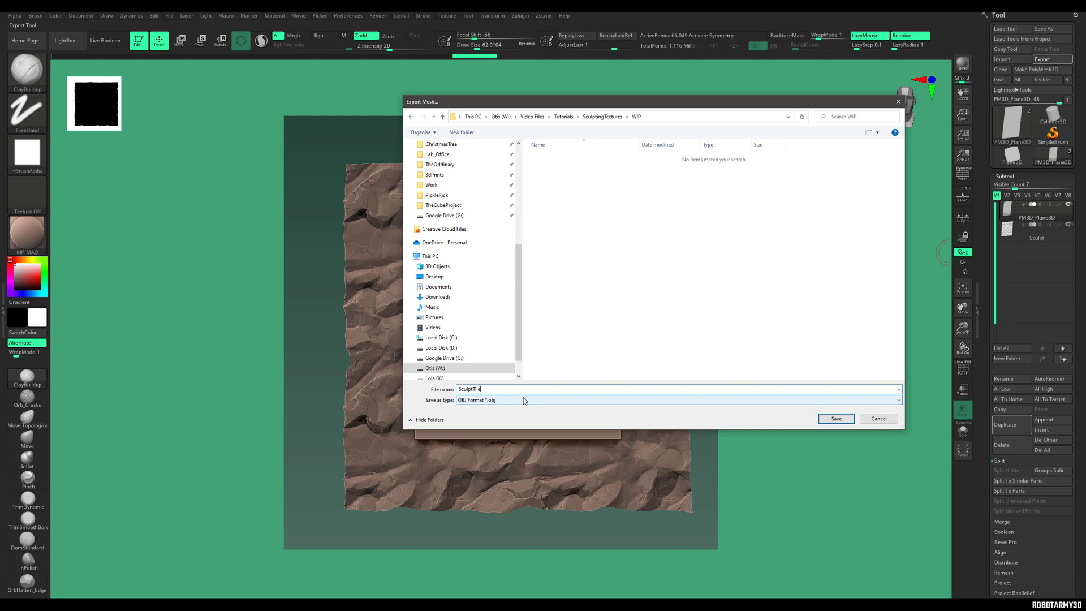
pyautogui.press('Return')
# - Select the Sculpt subtool and export it as SculptHigh.obj to the same WIP folder
pyautogui.keyDown('alt'); pyautogui.click(618, 185); pyautogui.keyUp('alt')
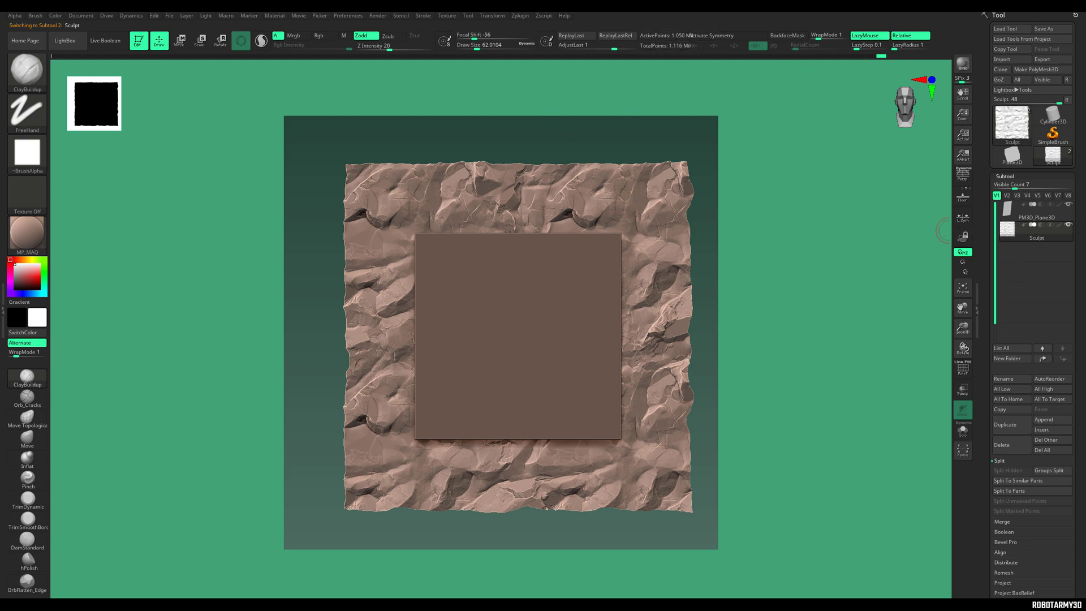
pyautogui.click(1045, 60)
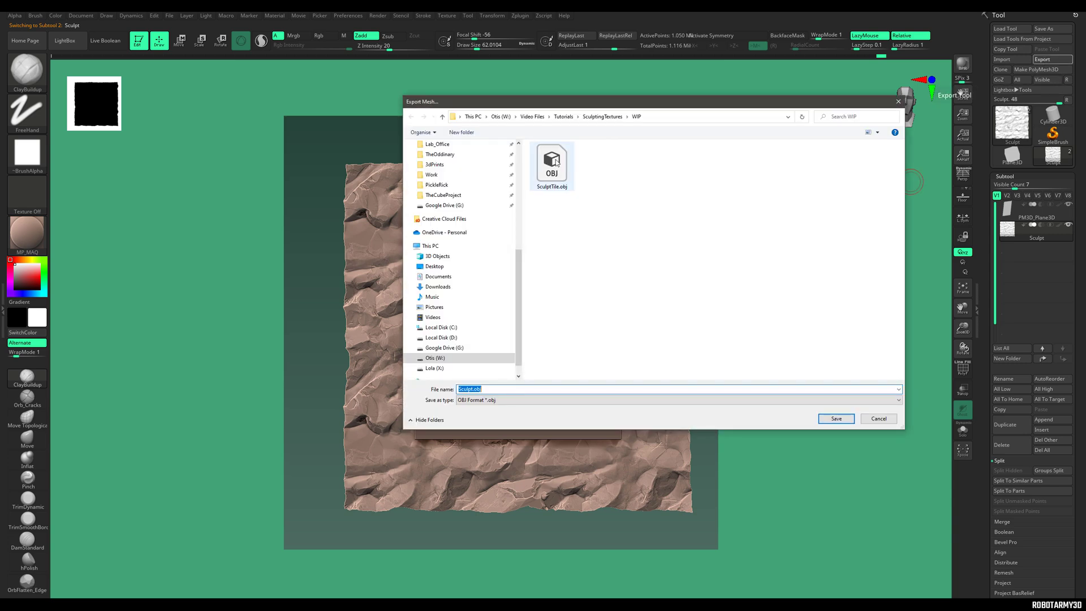
pyautogui.click(558, 186)
pyautogui.click(476, 389)
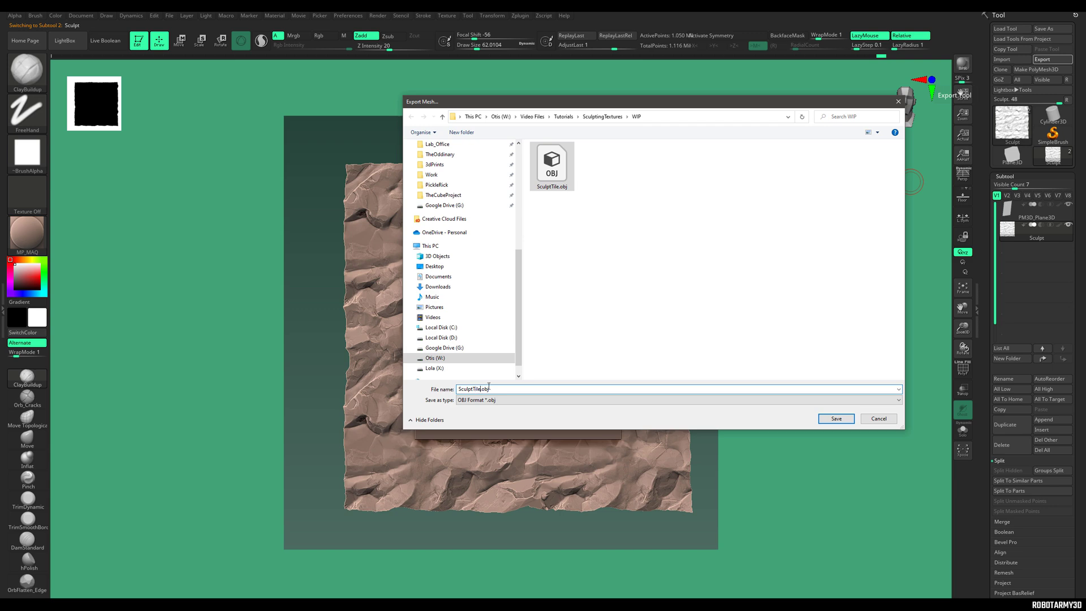
pyautogui.write('_High')
pyautogui.press('Return')
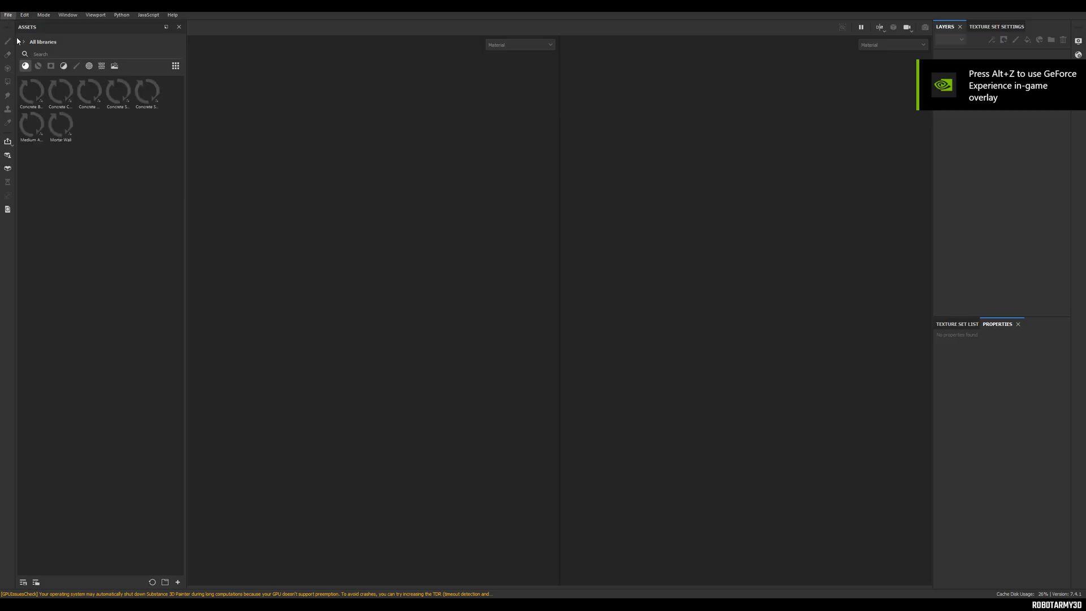
# - Switch to Substance 3D Painter and create a project from SculptTile.obj with the Unreal Engine 4 template and 2048 document resolution
pyautogui.click(9, 16)
pyautogui.click(27, 25)
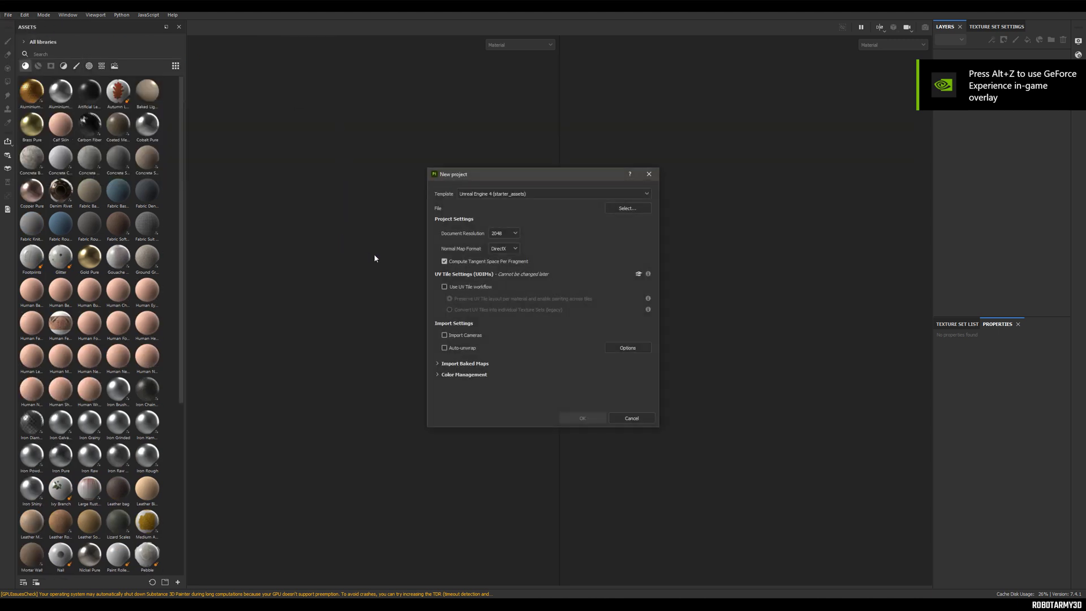
pyautogui.click(626, 208)
pyautogui.click(655, 252)
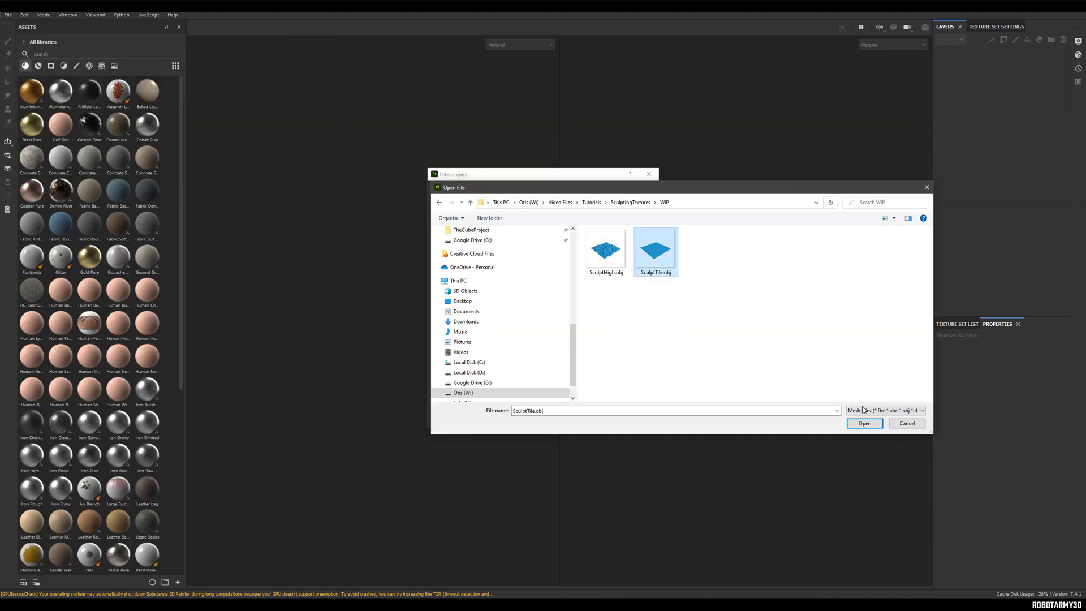
pyautogui.click(862, 423)
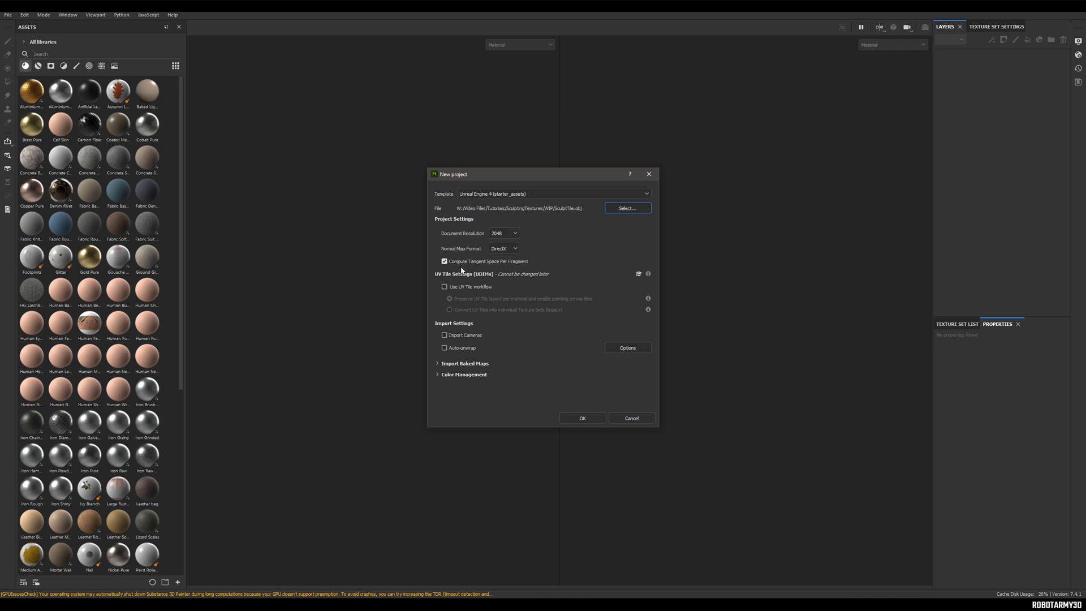
pyautogui.click(602, 420)
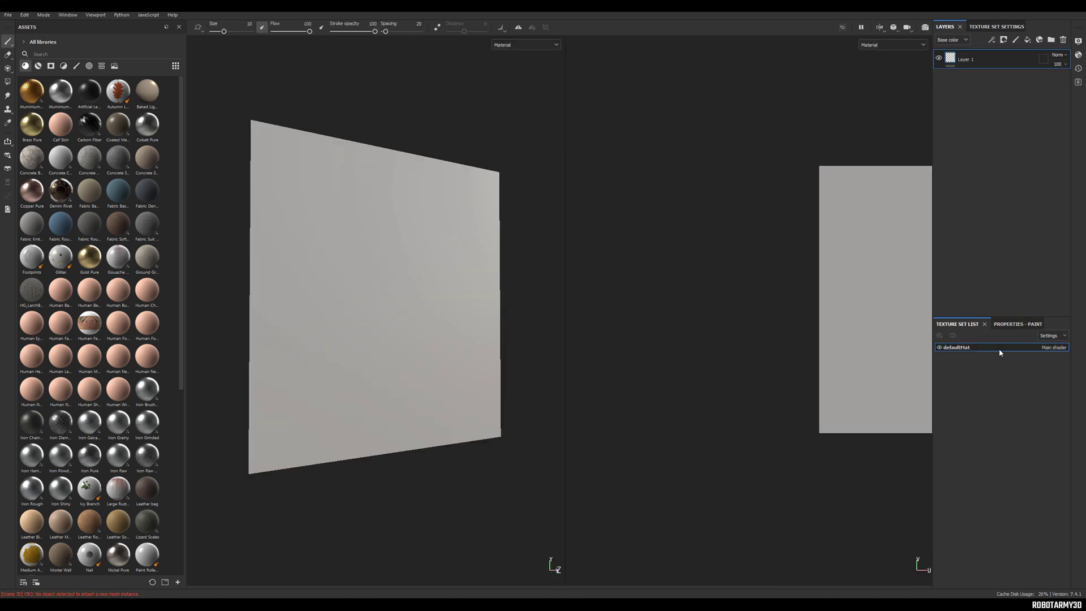
# - Open the mesh map baking settings and load SculptHigh.obj as the high definition mesh
pyautogui.keyDown('alt'); pyautogui.moveTo(840, 308); pyautogui.dragTo(643, 299, button='middle'); pyautogui.keyUp('alt')
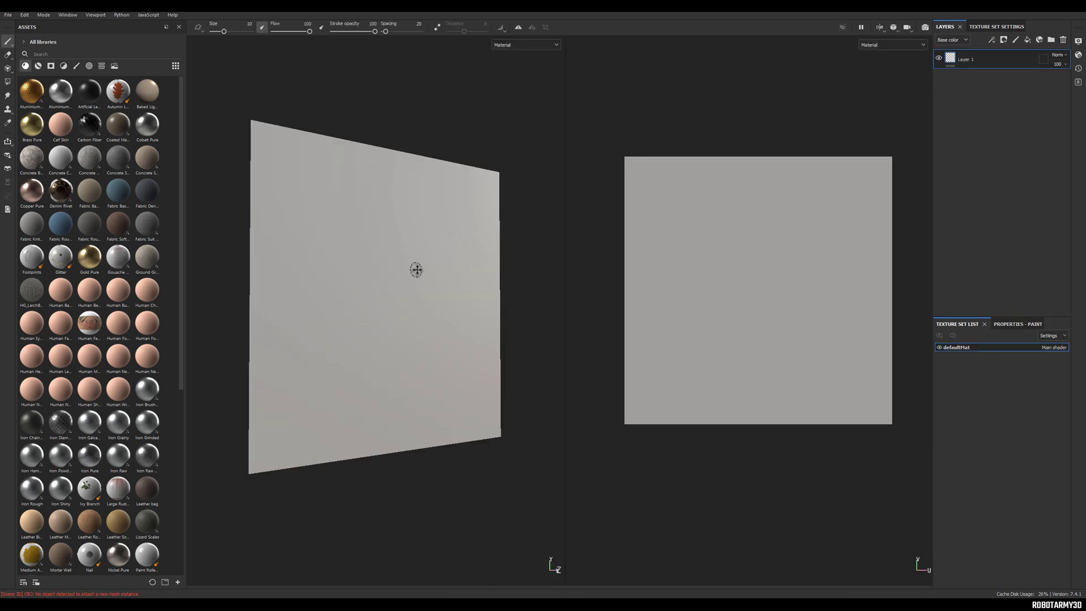
pyautogui.keyDown('alt'); pyautogui.moveTo(416, 270); pyautogui.dragTo(430, 266, button='middle'); pyautogui.keyUp('alt')
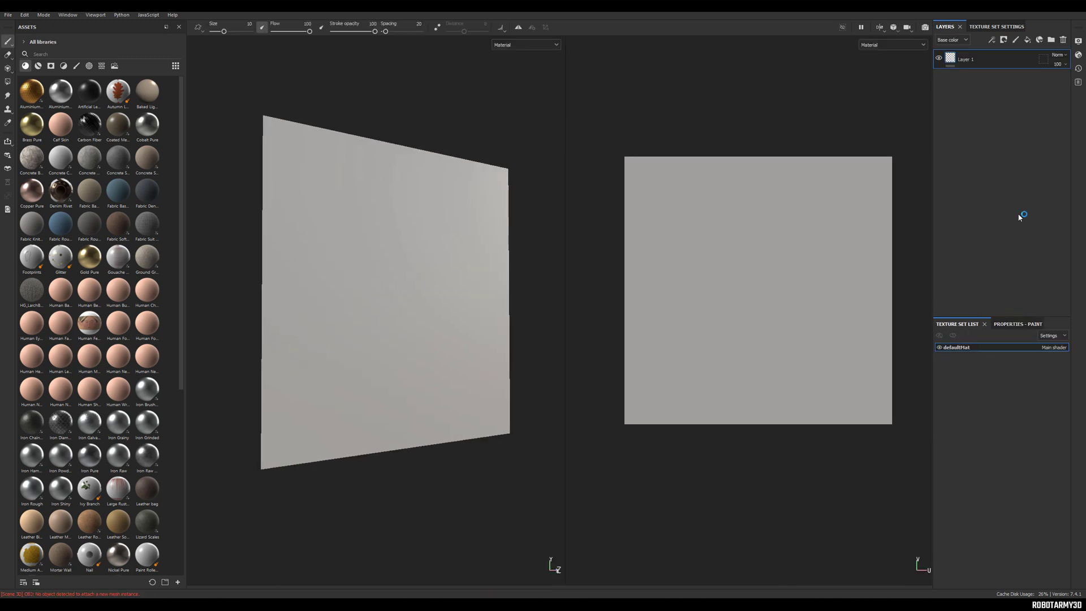
pyautogui.click(994, 26)
pyautogui.scroll(-3, 969, 208)
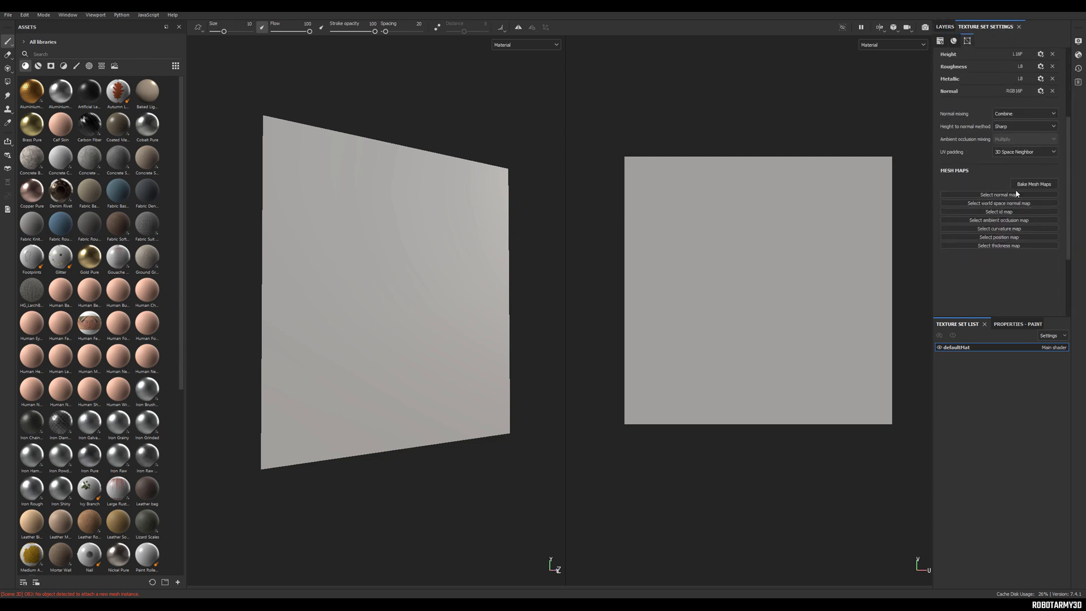
pyautogui.click(1033, 183)
pyautogui.click(674, 249)
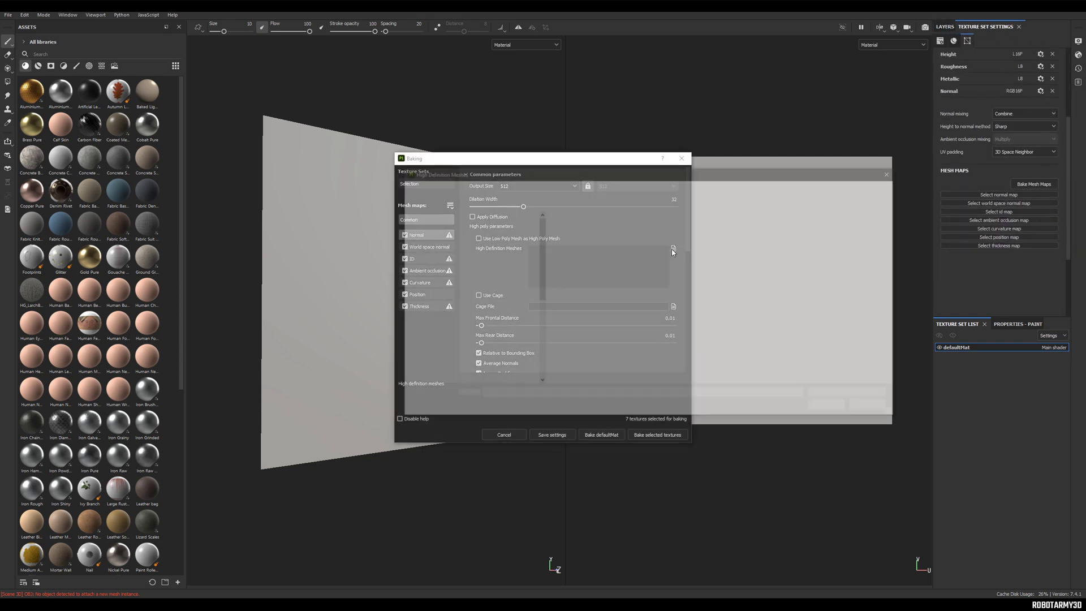
pyautogui.click(573, 234)
pyautogui.click(836, 408)
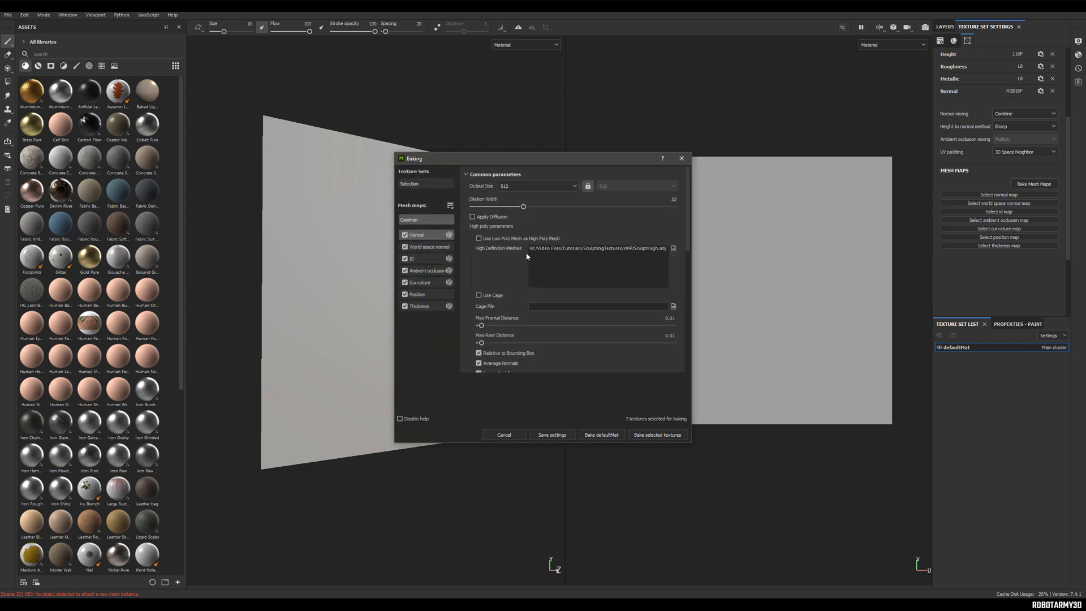
# - Raise the Max Frontal and Max Rear Distance to about 0.38 each and bake the selected mesh maps
pyautogui.scroll(-3, 499, 253)
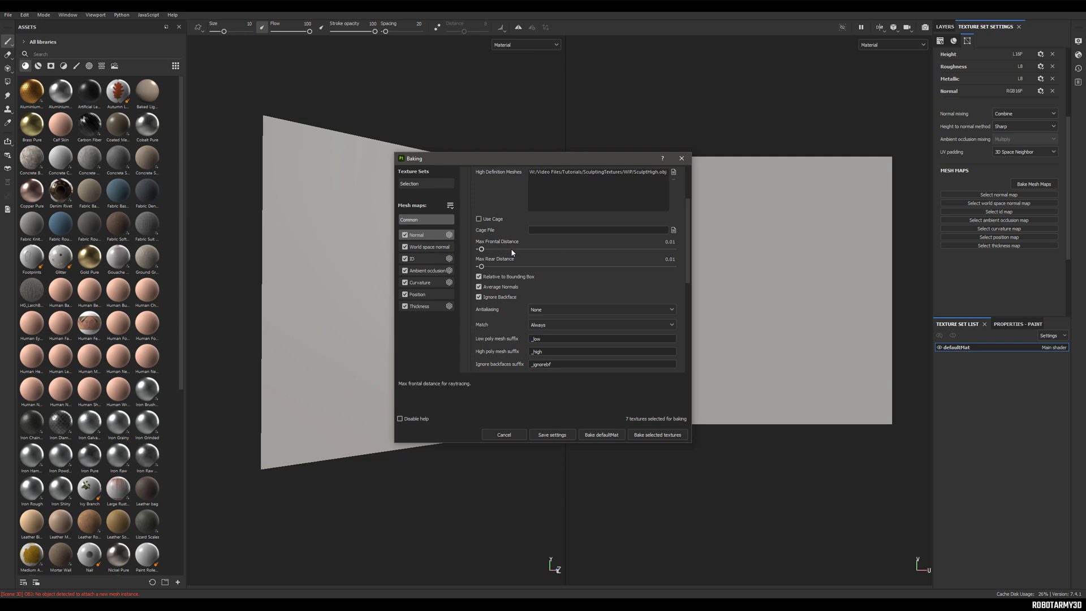
pyautogui.click(554, 250)
pyautogui.click(552, 266)
pyautogui.scroll(-2, 519, 259)
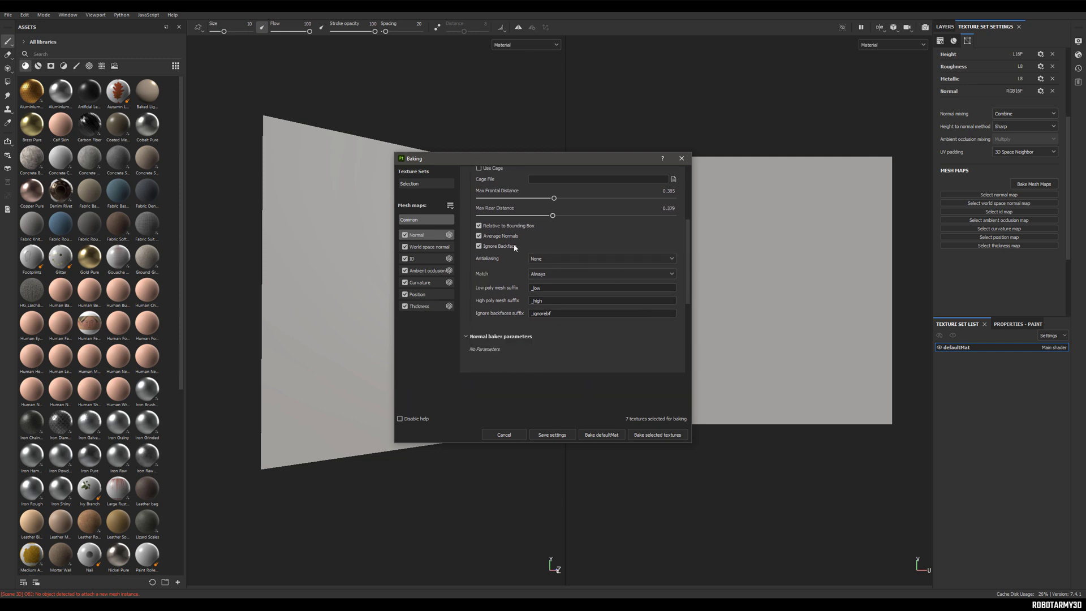
pyautogui.scroll(5, 514, 247)
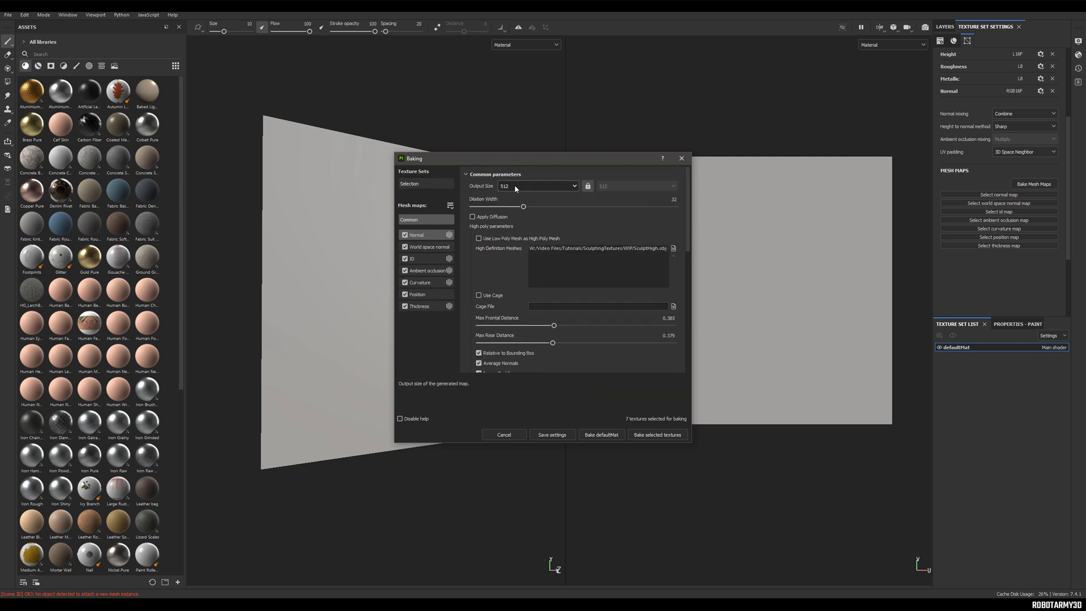
pyautogui.scroll(-6, 498, 283)
pyautogui.click(676, 435)
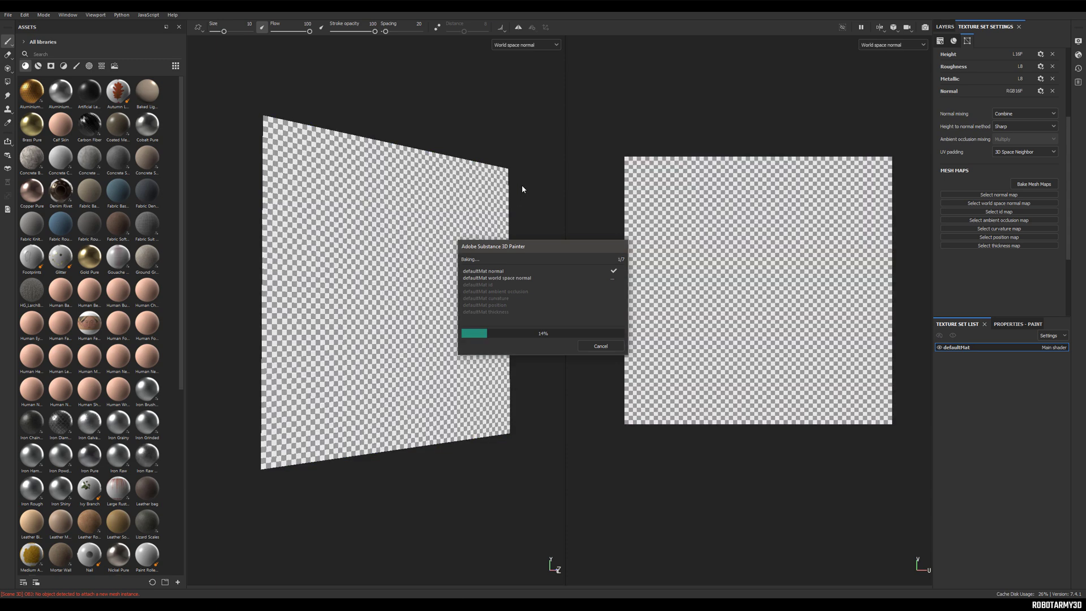
# - Inspect the baked plane, keep Match set to Always, set the bake Output Size to 2048, and rebake the selected textures
pyautogui.keyDown('alt'); pyautogui.moveTo(439, 263); pyautogui.dragTo(515, 233); pyautogui.keyUp('alt')
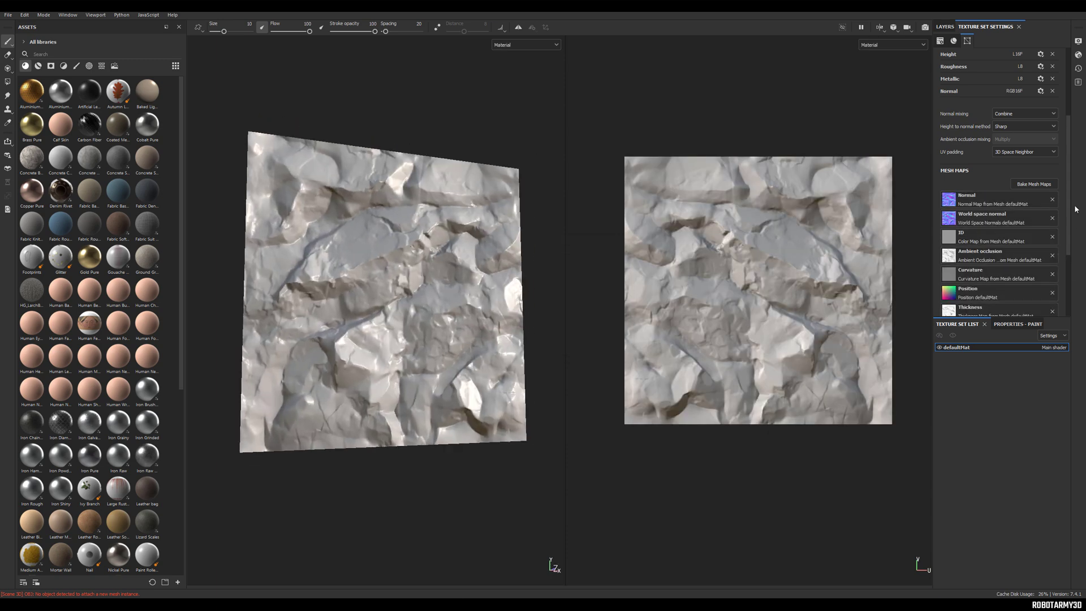
pyautogui.click(1034, 183)
pyautogui.scroll(-2, 548, 344)
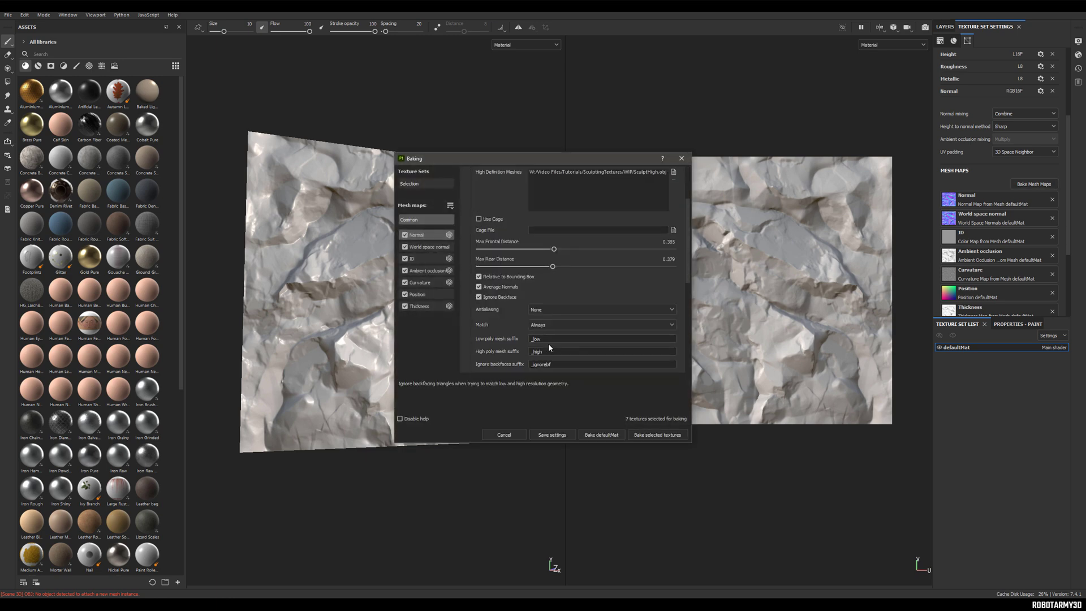
pyautogui.scroll(-2, 548, 343)
pyautogui.click(557, 274)
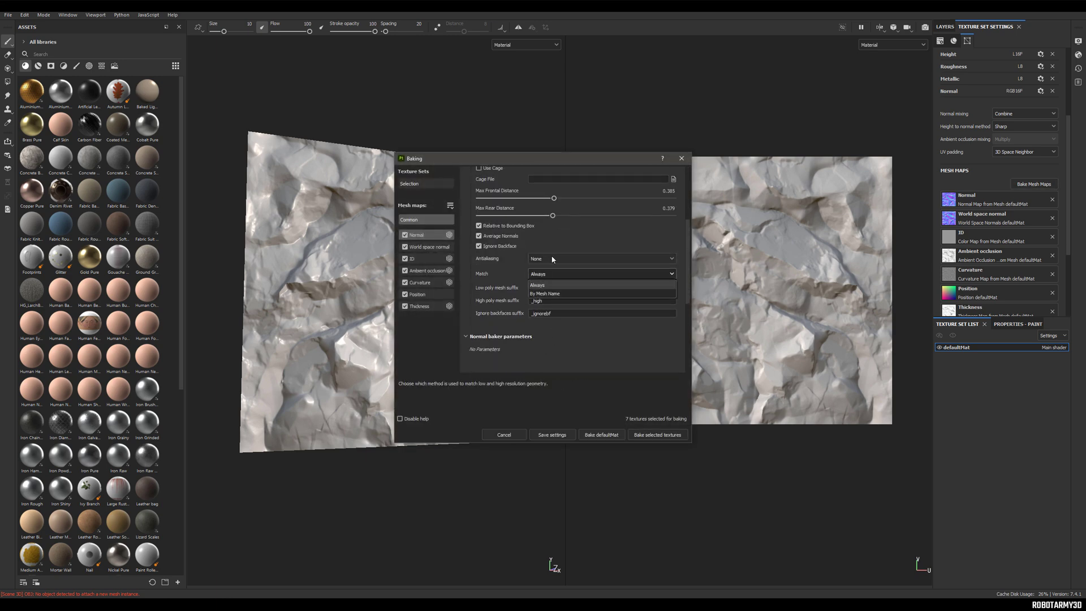
pyautogui.click(553, 285)
pyautogui.scroll(4, 501, 256)
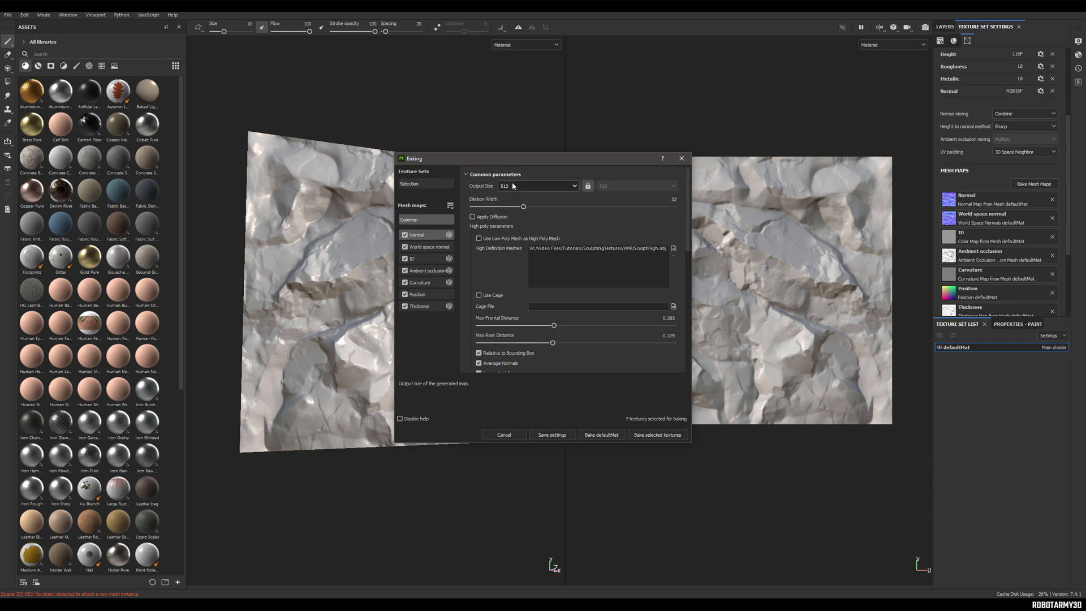
pyautogui.click(513, 185)
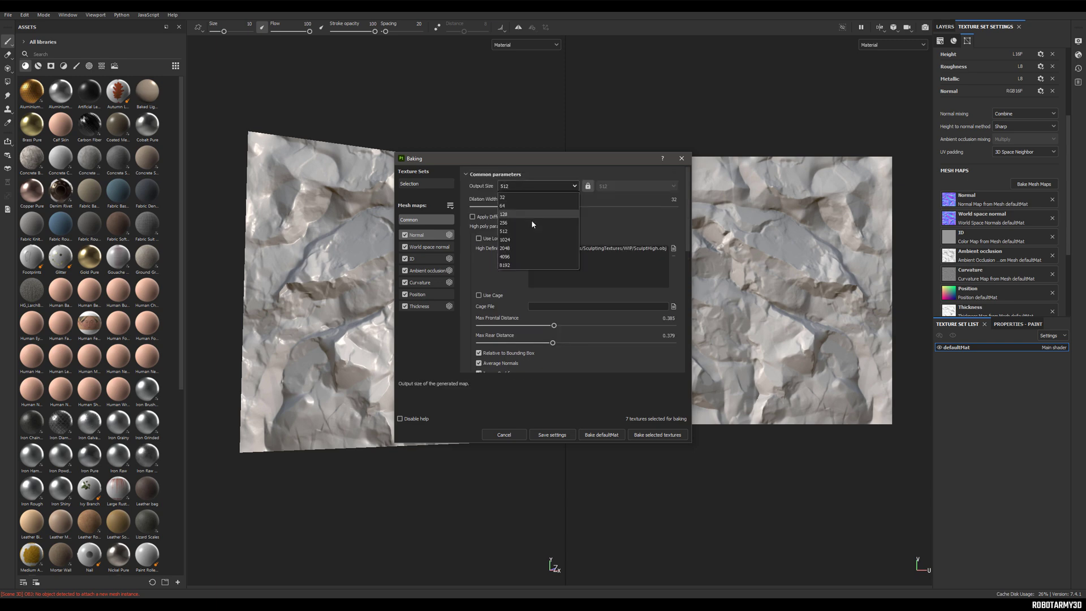
pyautogui.click(518, 247)
pyautogui.click(656, 434)
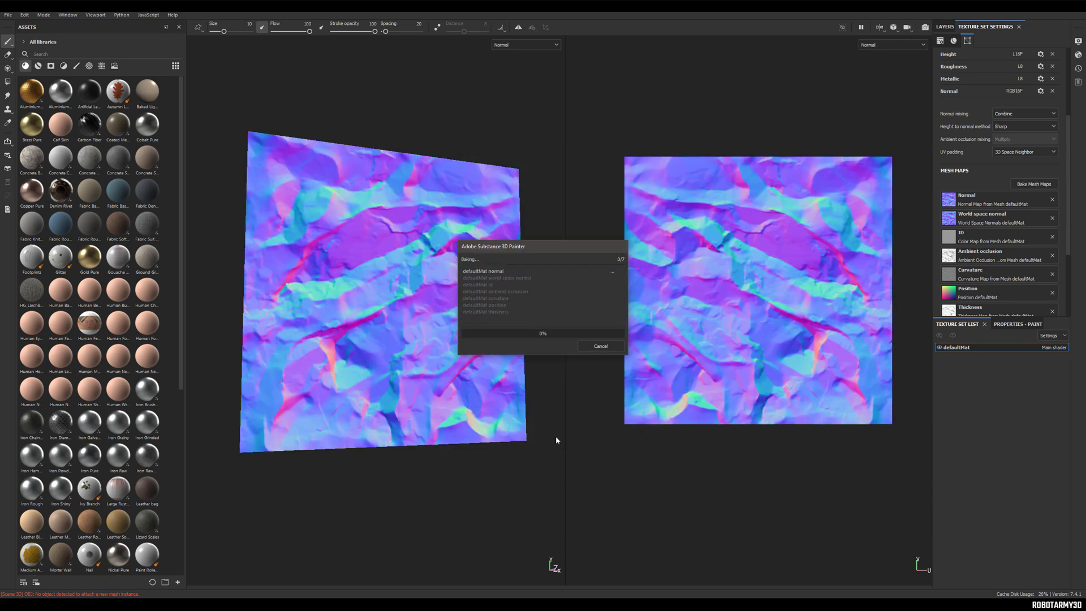
# - Add a fill layer with a dark grey base color and a roughness of about 0.79 above the base paint layer
pyautogui.keyDown('alt'); pyautogui.moveTo(435, 283); pyautogui.dragTo(396, 244); pyautogui.keyUp('alt')
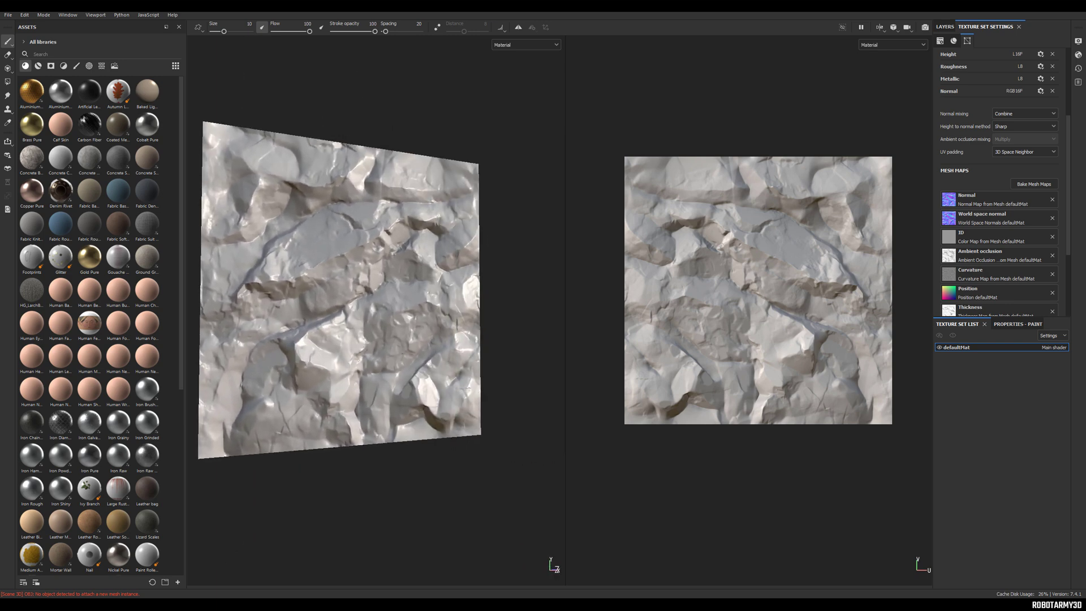
pyautogui.keyDown('alt'); pyautogui.moveTo(339, 282); pyautogui.dragTo(382, 285, button='middle'); pyautogui.keyUp('alt')
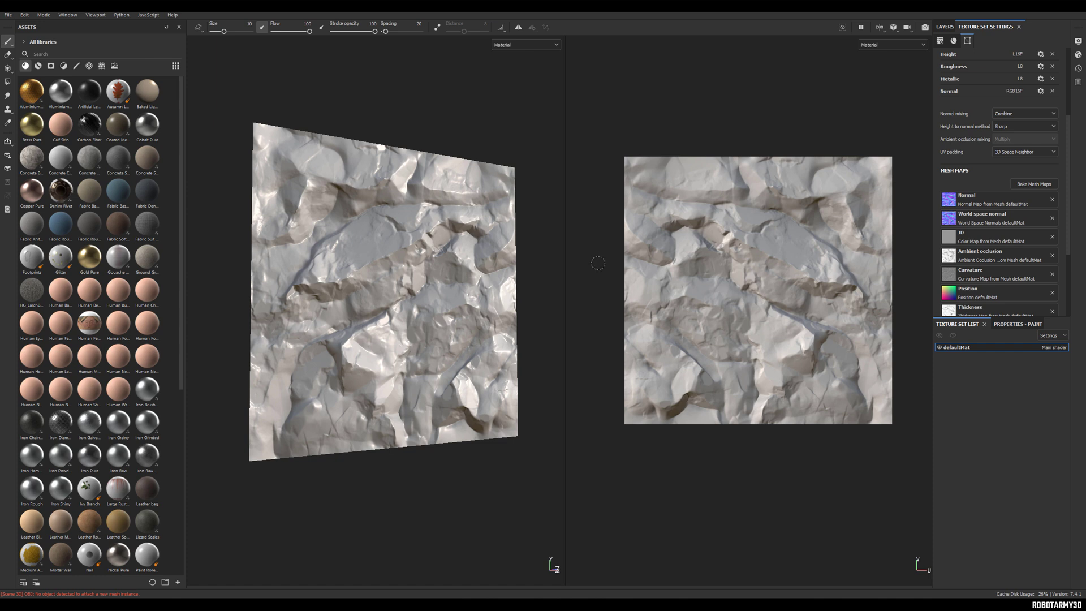
pyautogui.keyDown('alt'); pyautogui.moveTo(374, 241); pyautogui.dragTo(424, 260); pyautogui.keyUp('alt')
pyautogui.keyDown('alt'); pyautogui.moveTo(326, 219); pyautogui.dragTo(352, 220, button='middle'); pyautogui.keyUp('alt')
pyautogui.scroll(3, 370, 246)
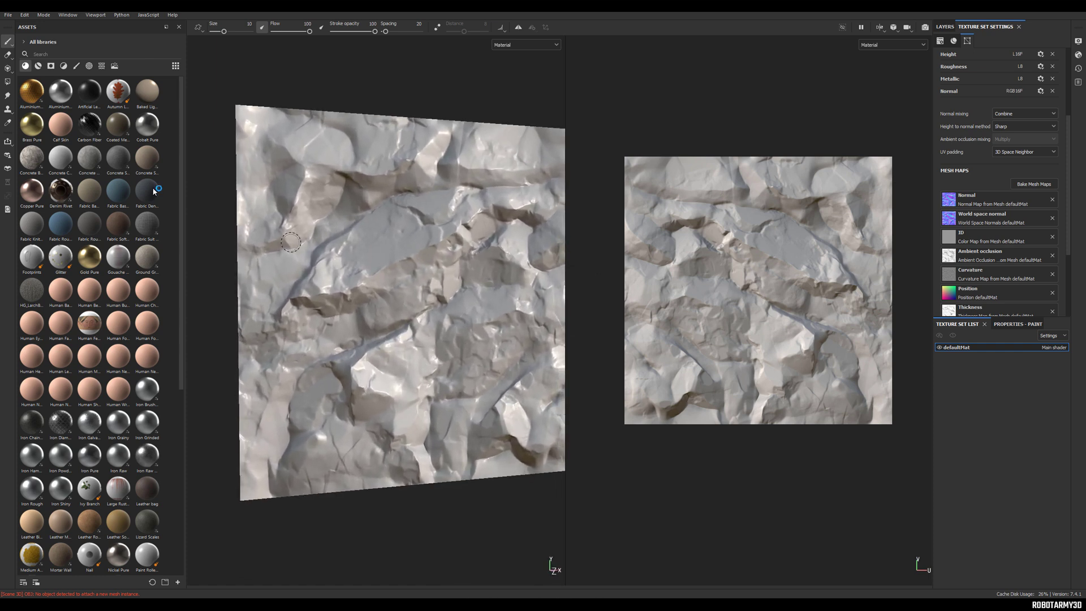
pyautogui.click(944, 26)
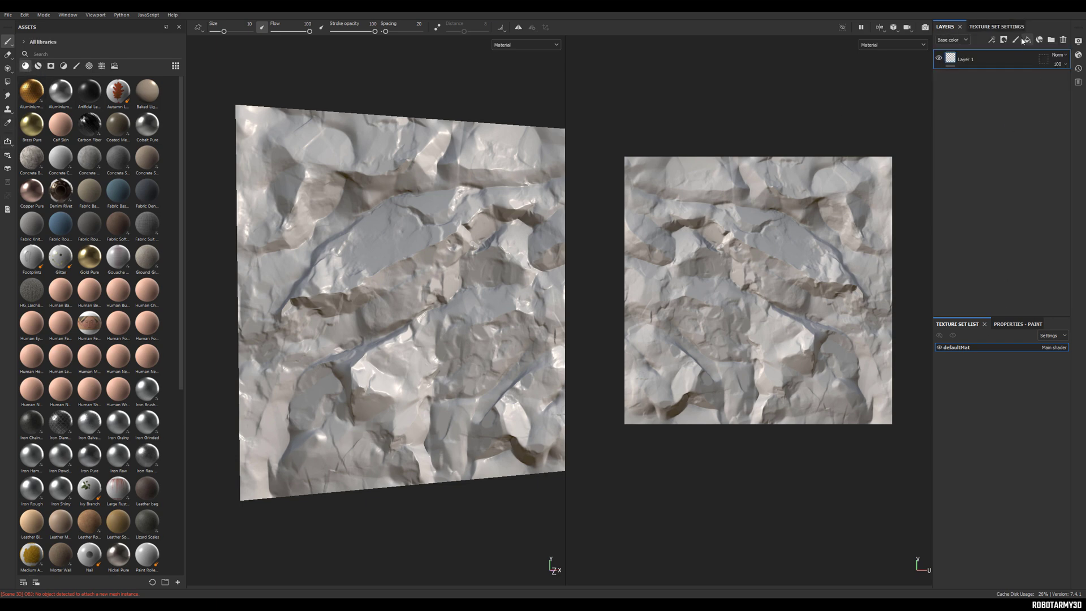
pyautogui.click(1024, 40)
pyautogui.click(1024, 468)
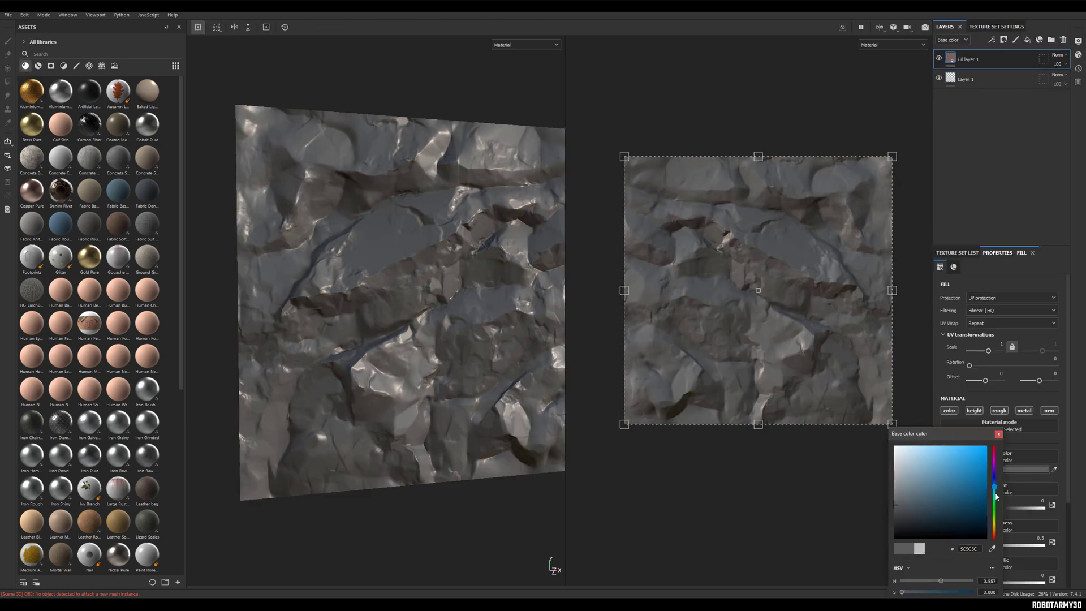
pyautogui.click(904, 493)
pyautogui.click(1023, 545)
# - Duplicate the dark grey fill layer and give the copy a light blue-grey base color
pyautogui.rightClick(989, 58)
pyautogui.click(989, 219)
pyautogui.click(994, 468)
pyautogui.click(904, 416)
# - Mask the light blue-grey fill layer with an Edges Strong smart mask and raise the generator's Global Contrast
pyautogui.click(50, 65)
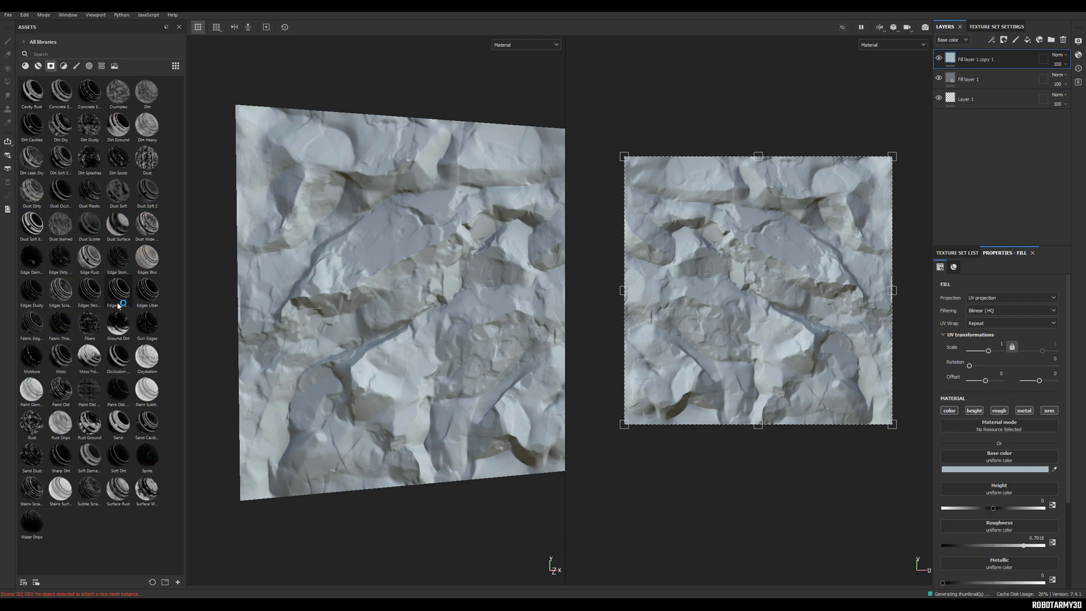
pyautogui.moveTo(119, 306); pyautogui.dragTo(984, 60)
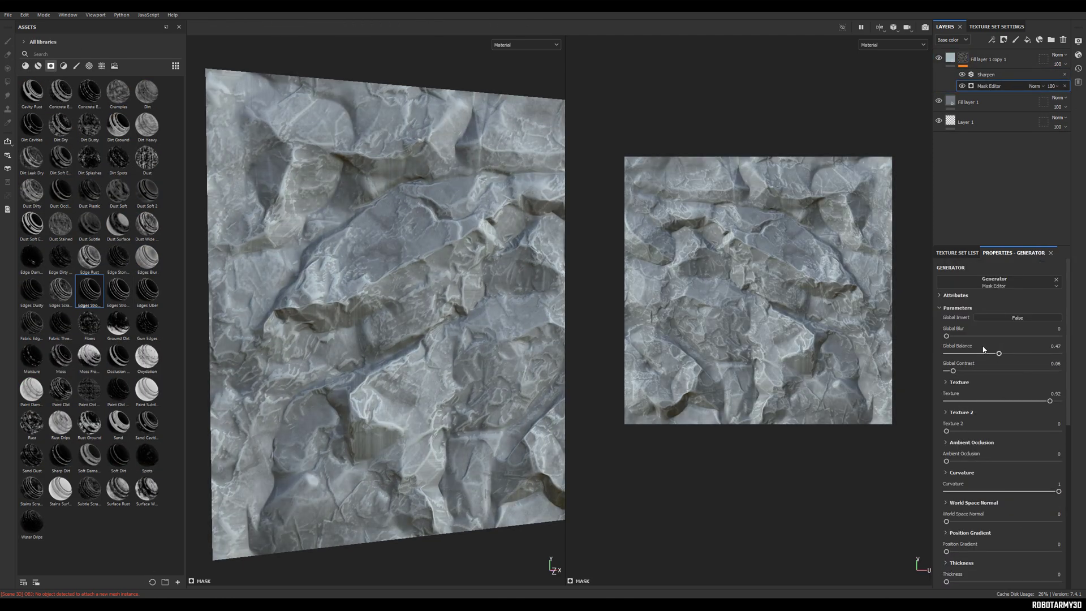
pyautogui.moveTo(953, 370); pyautogui.dragTo(1023, 370)
pyautogui.rightClick(990, 74)
pyautogui.moveTo(31, 355); pyautogui.dragTo(988, 64)
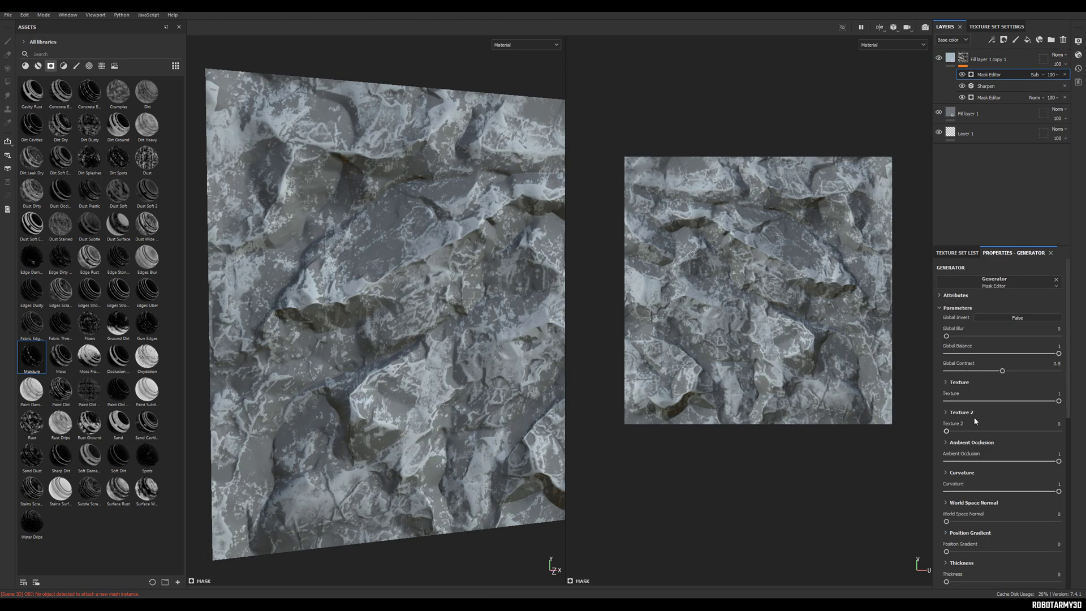
pyautogui.hotkey('ctrl', 'z')
# - Add a Grunge Plaster Paint fill to the edge mask with Subtract blending, and set the layer's opacity to 57
pyautogui.rightClick(989, 74)
pyautogui.click(998, 103)
pyautogui.click(999, 411)
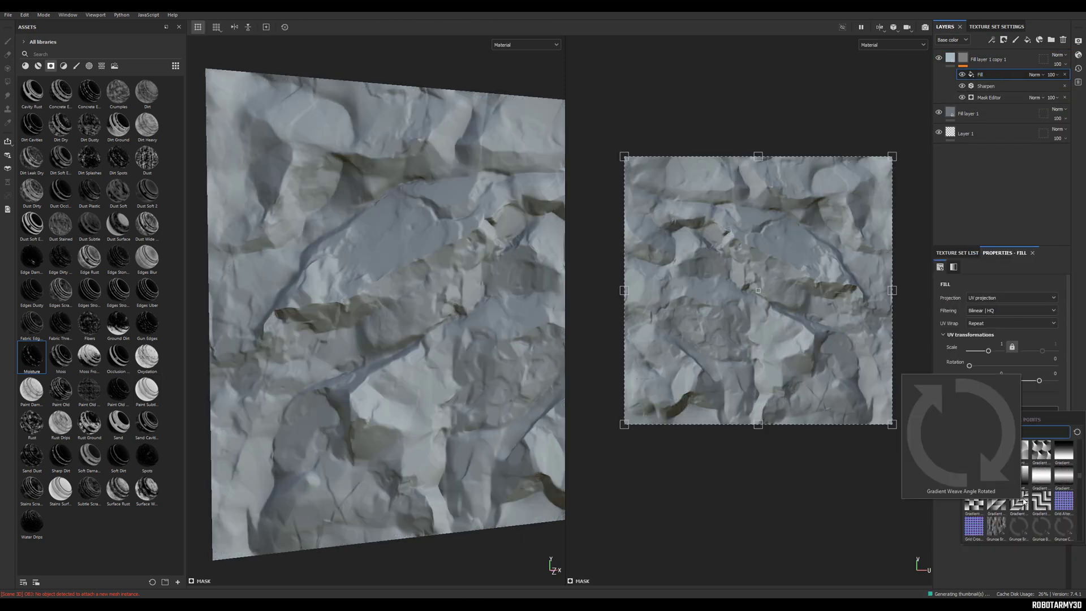
pyautogui.scroll(-8, 1027, 502)
pyautogui.moveTo(1056, 455)
pyautogui.click(1067, 455)
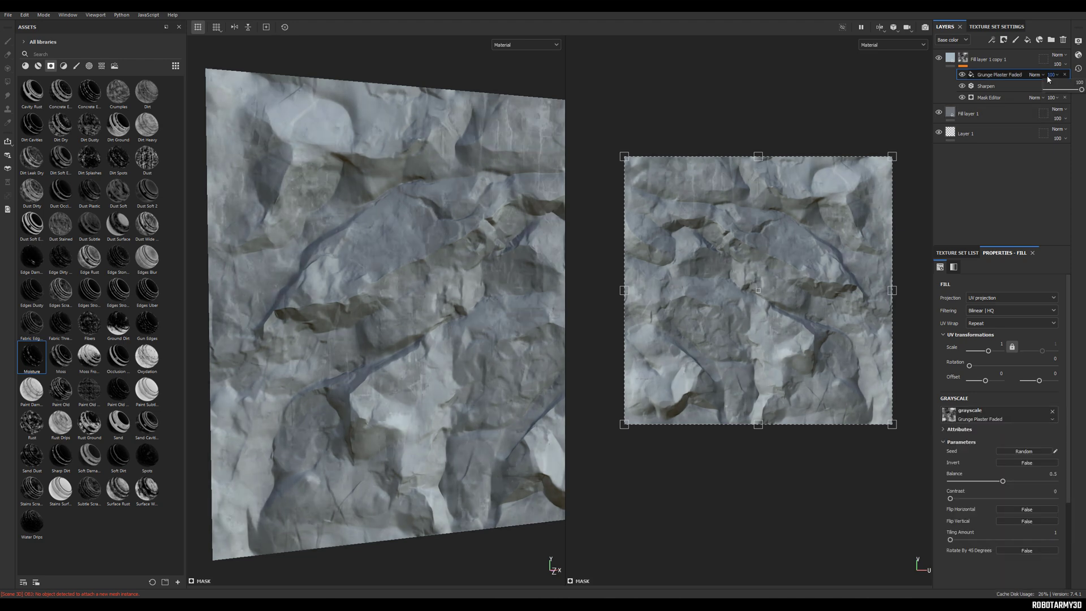
pyautogui.click(1027, 511)
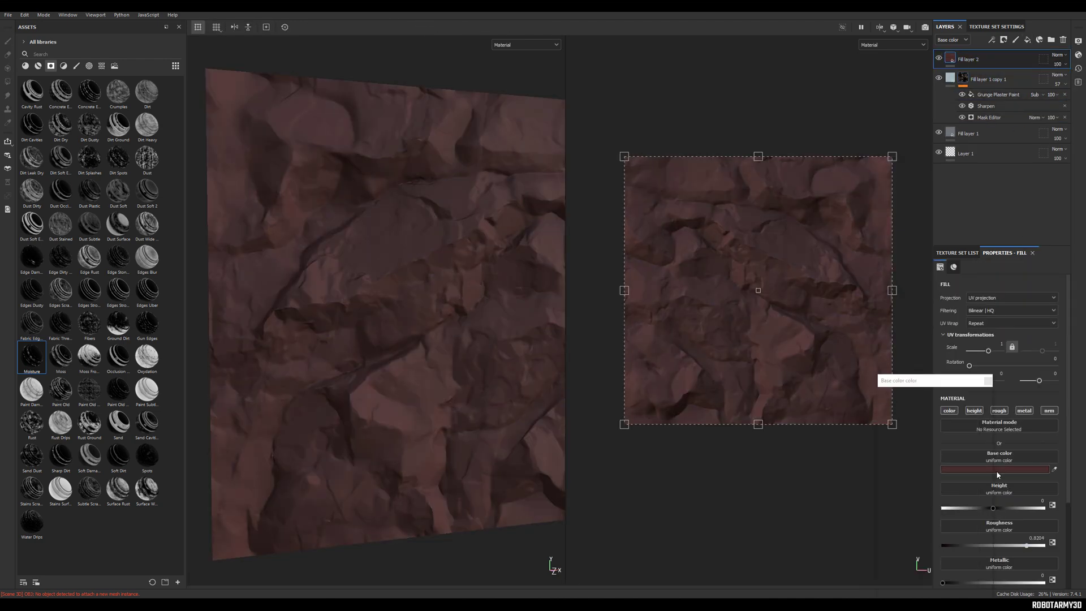
# - Mask the dark red-brown fill layer with a Dirt generator at 0.4 Dirt Contrast and set the layer's blending mode to Multiply
pyautogui.click(986, 74)
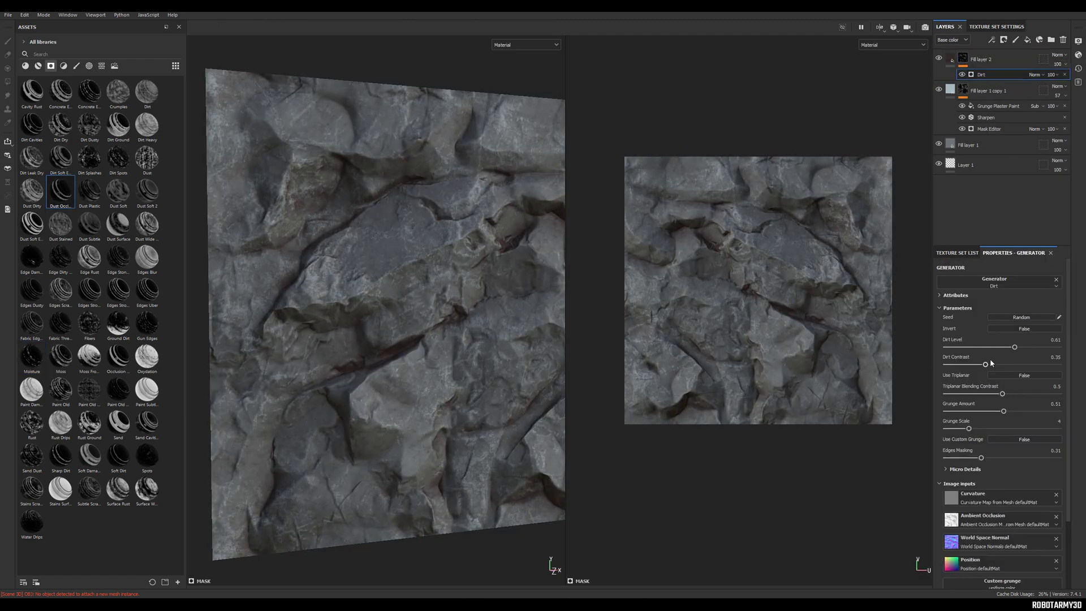
pyautogui.moveTo(989, 364); pyautogui.dragTo(993, 364)
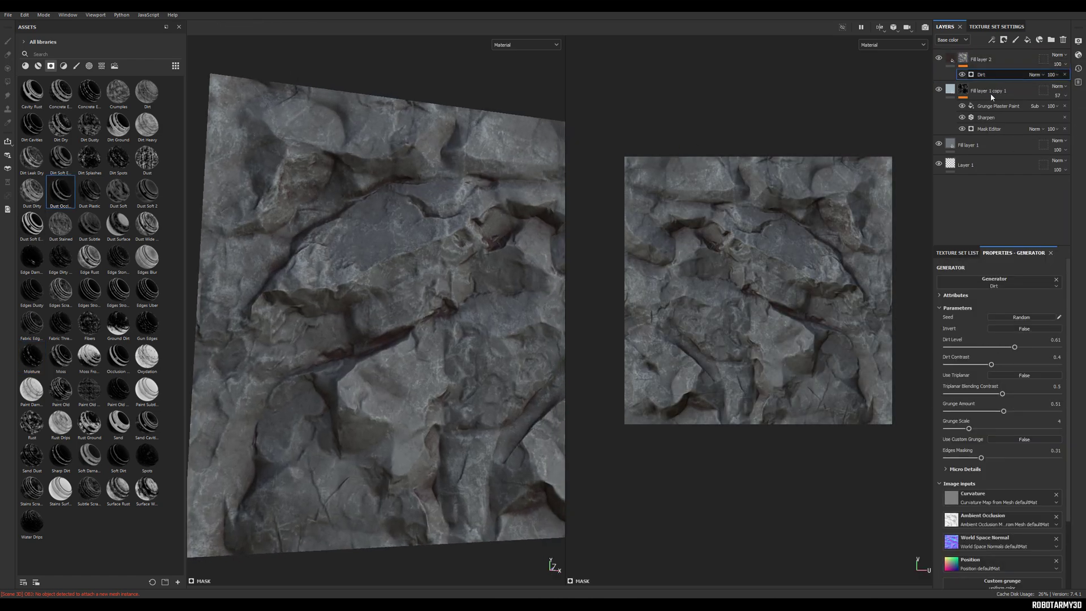
pyautogui.click(950, 58)
pyautogui.click(1058, 55)
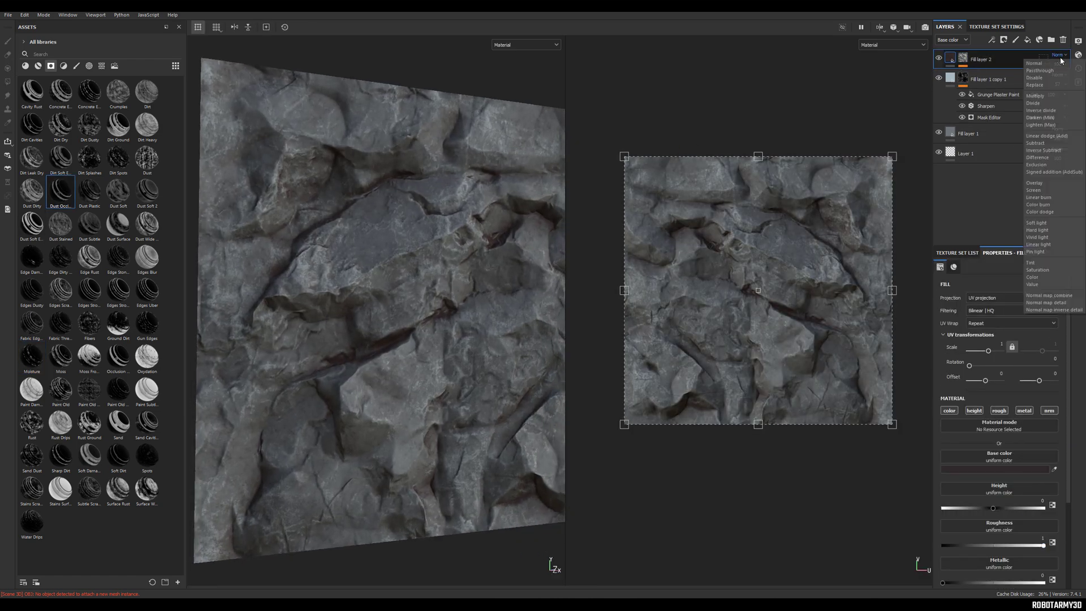
pyautogui.click(1035, 96)
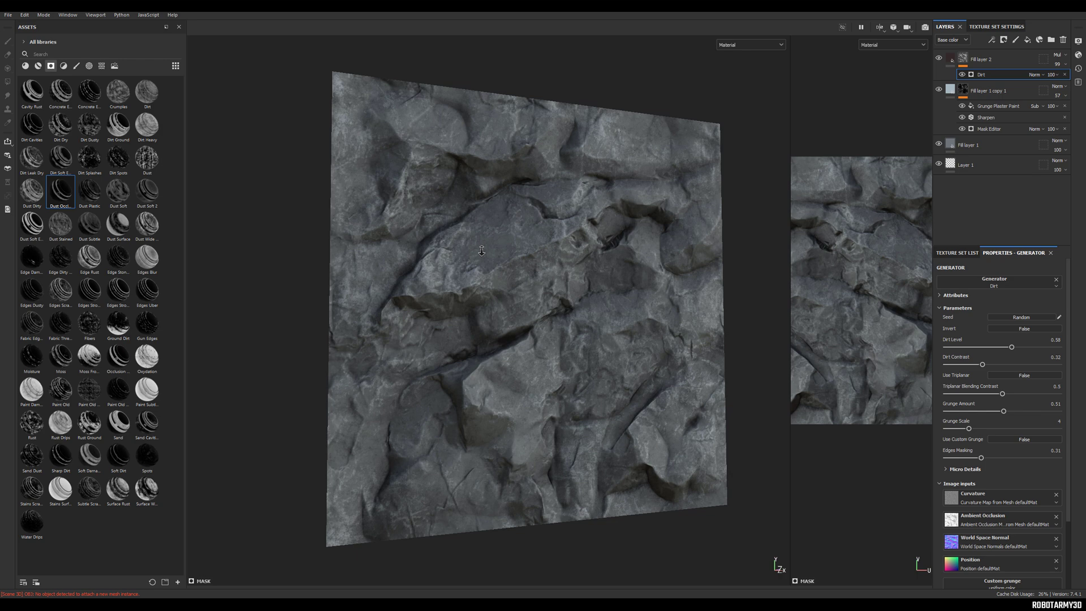
# - Export the rocktile textures as 8-bit PNG files into the textures folder
pyautogui.keyDown('alt'); pyautogui.moveTo(482, 251); pyautogui.dragTo(450, 271, button='right'); pyautogui.keyUp('alt')
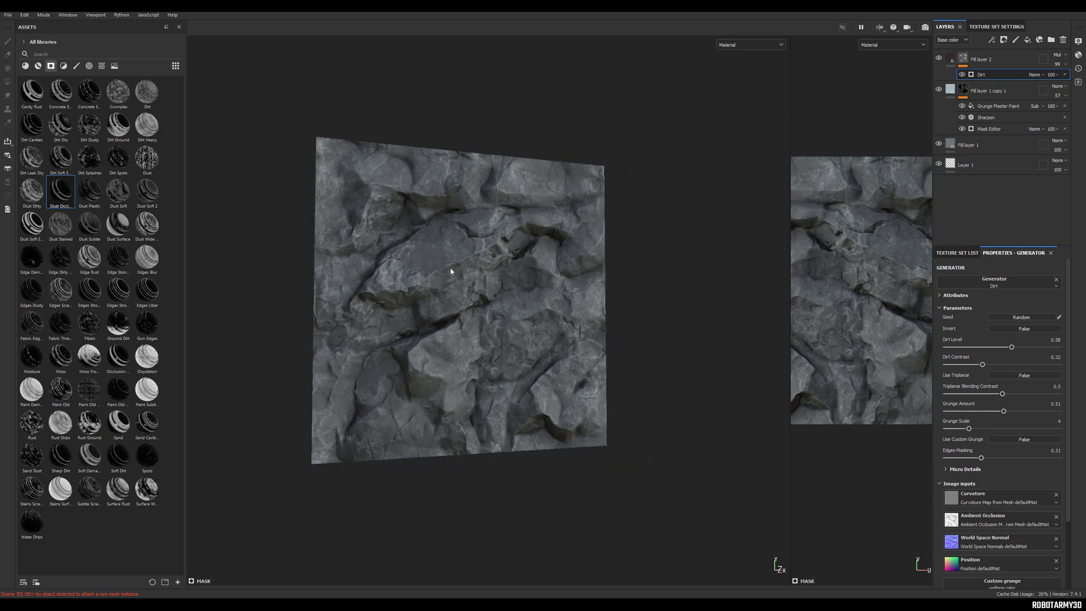
pyautogui.keyDown('alt'); pyautogui.moveTo(451, 271); pyautogui.dragTo(500, 273); pyautogui.keyUp('alt')
pyautogui.keyDown('alt'); pyautogui.moveTo(499, 273); pyautogui.dragTo(508, 294, button='middle'); pyautogui.keyUp('alt')
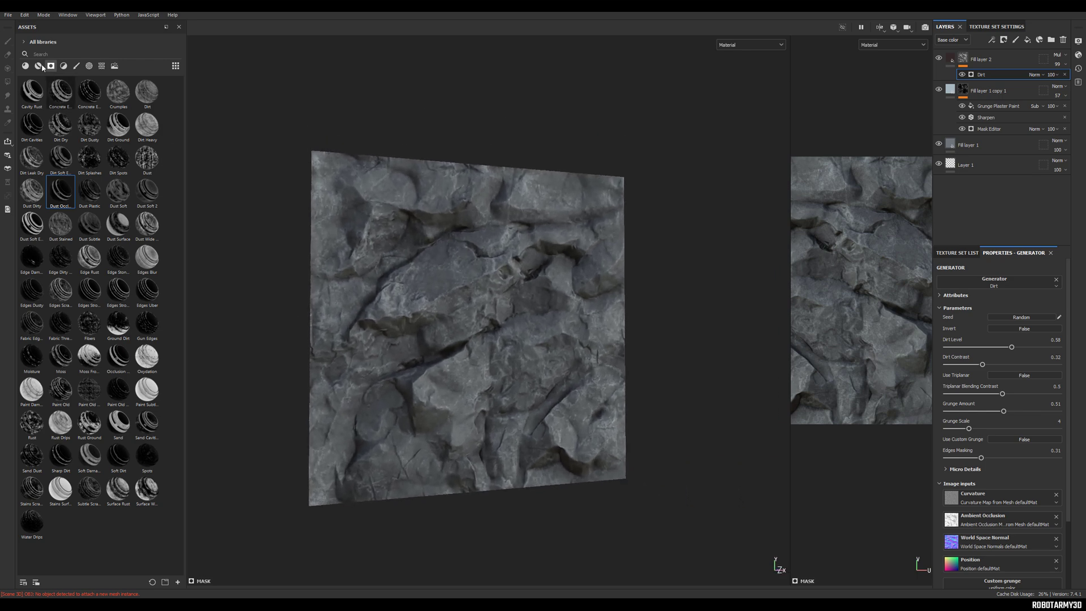
pyautogui.click(8, 15)
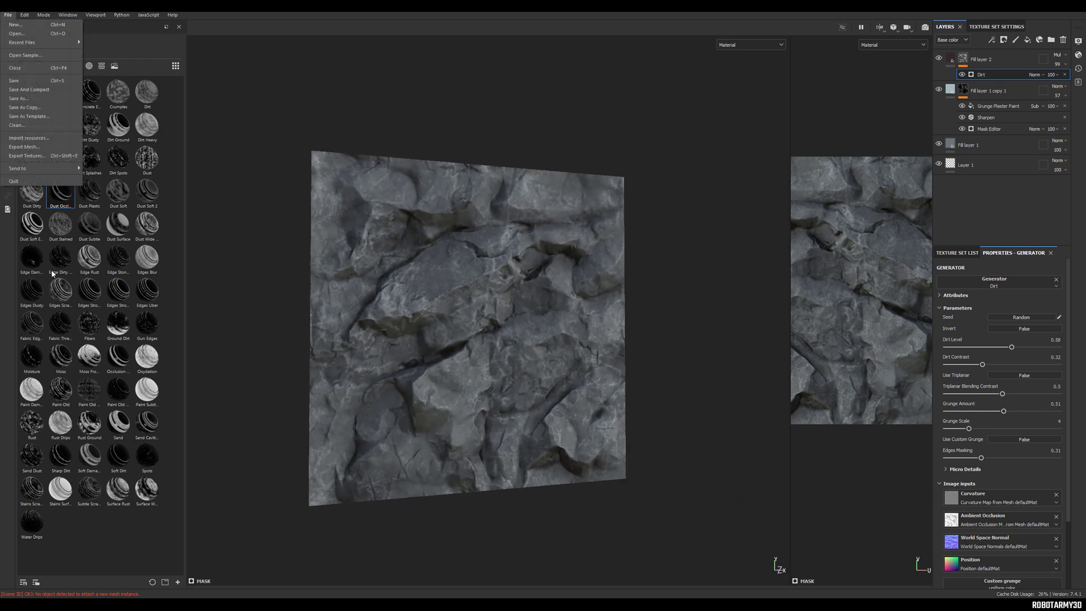
pyautogui.click(48, 157)
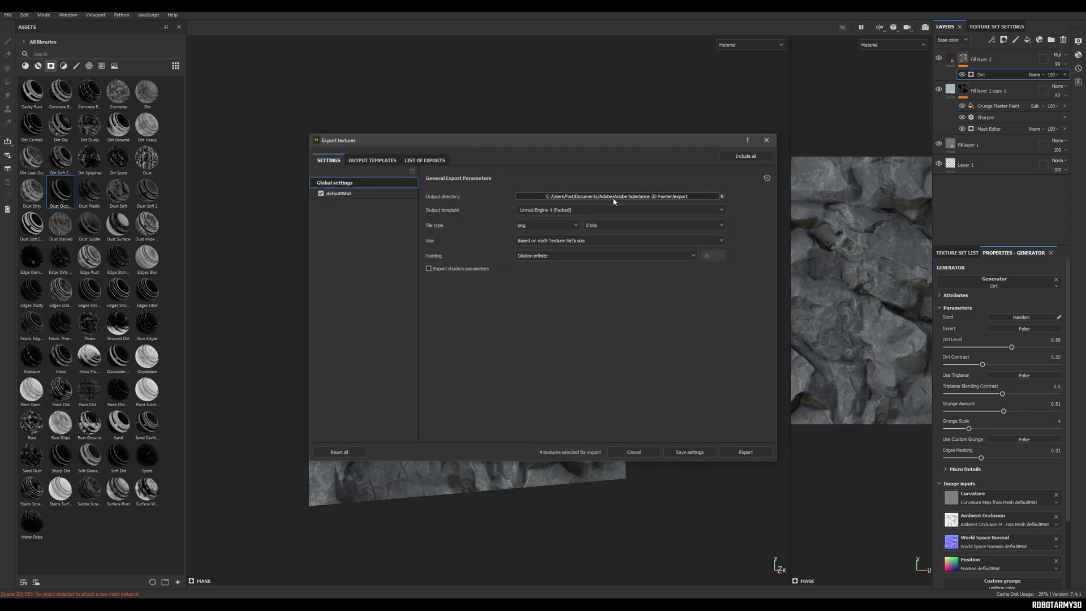
pyautogui.click(614, 196)
pyautogui.write('te')
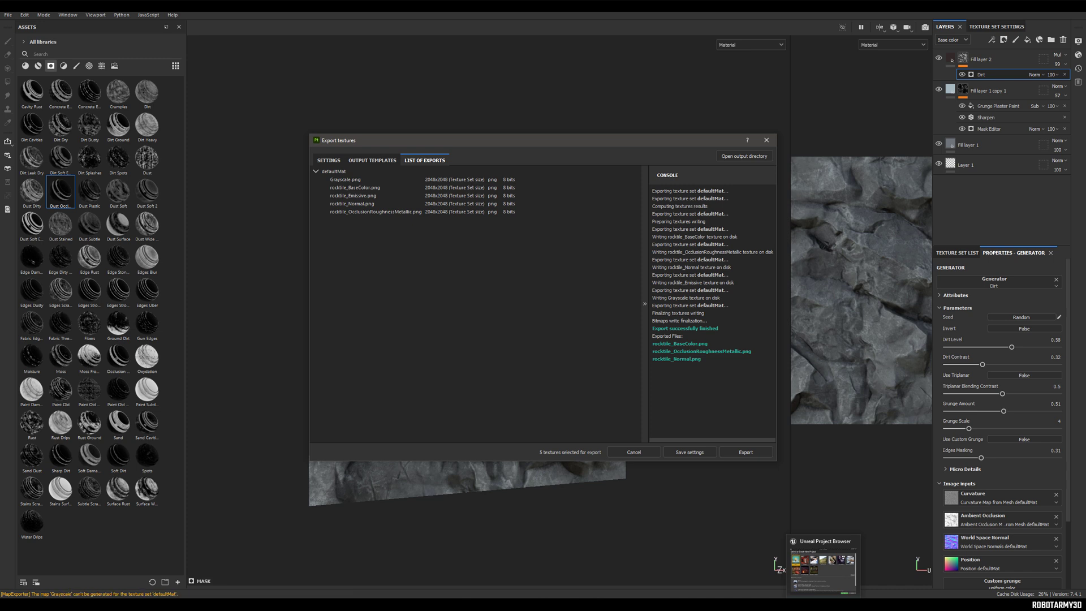
# - Switch to Unreal Editor and check the compression and sRGB settings of the rocktile_OcclusionRoughnessMetallic texture
pyautogui.click(822, 604)
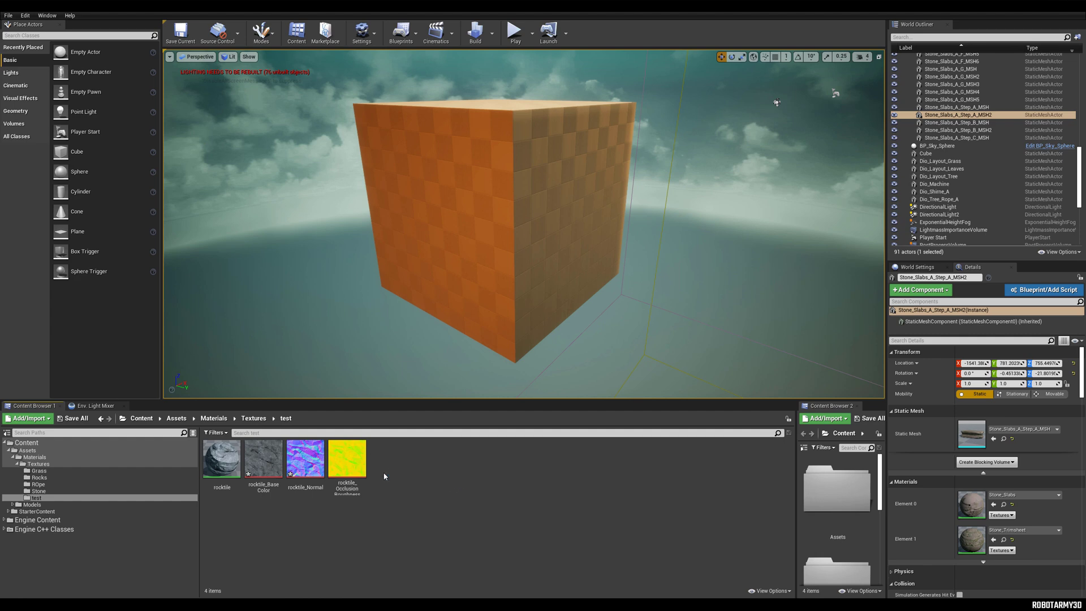
pyautogui.doubleClick(347, 461)
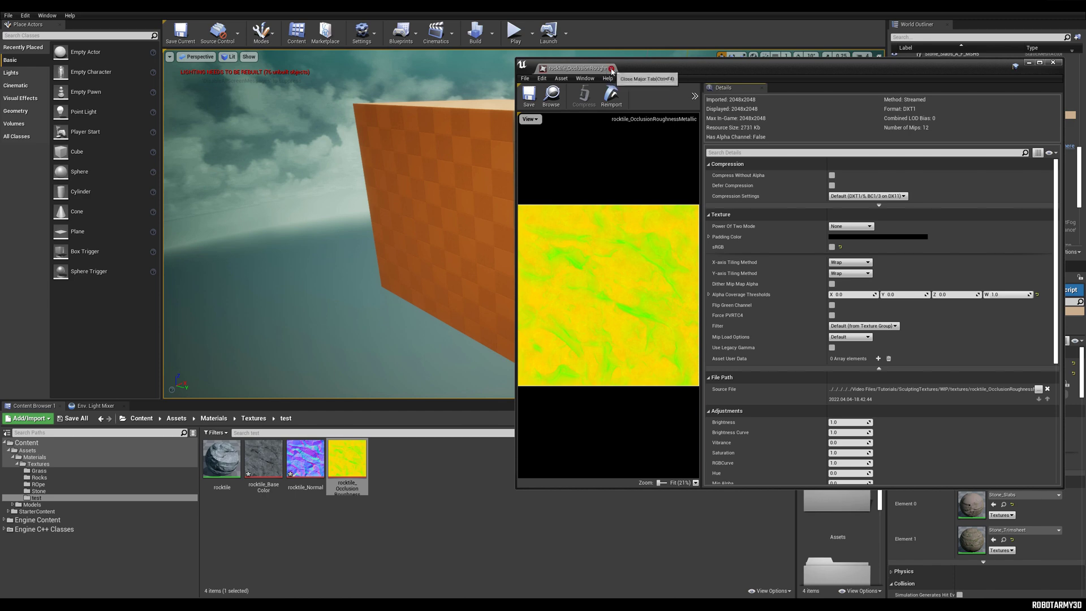
pyautogui.click(611, 68)
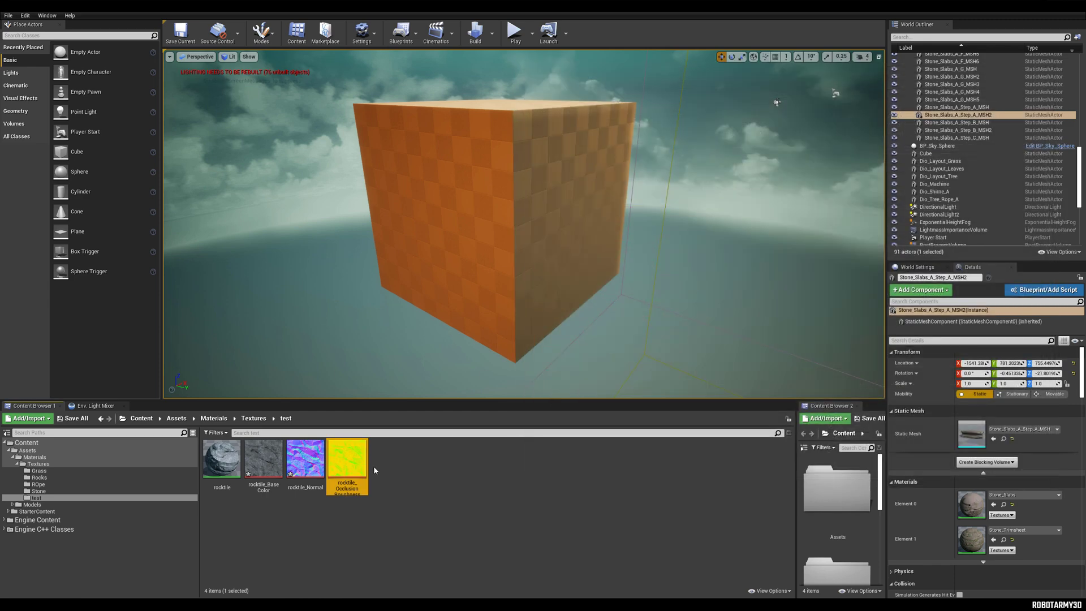
# - Open the rocktile material and examine how its three texture samples connect to the material inputs
pyautogui.doubleClick(220, 456)
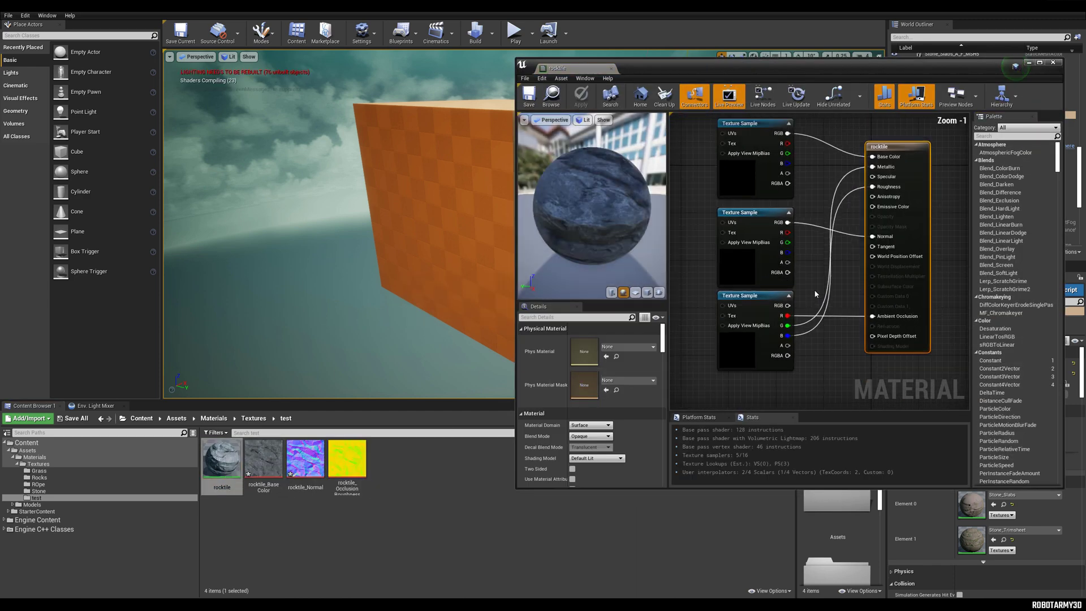
pyautogui.moveTo(803, 257); pyautogui.dragTo(851, 257, button='right')
pyautogui.scroll(-1, 857, 262)
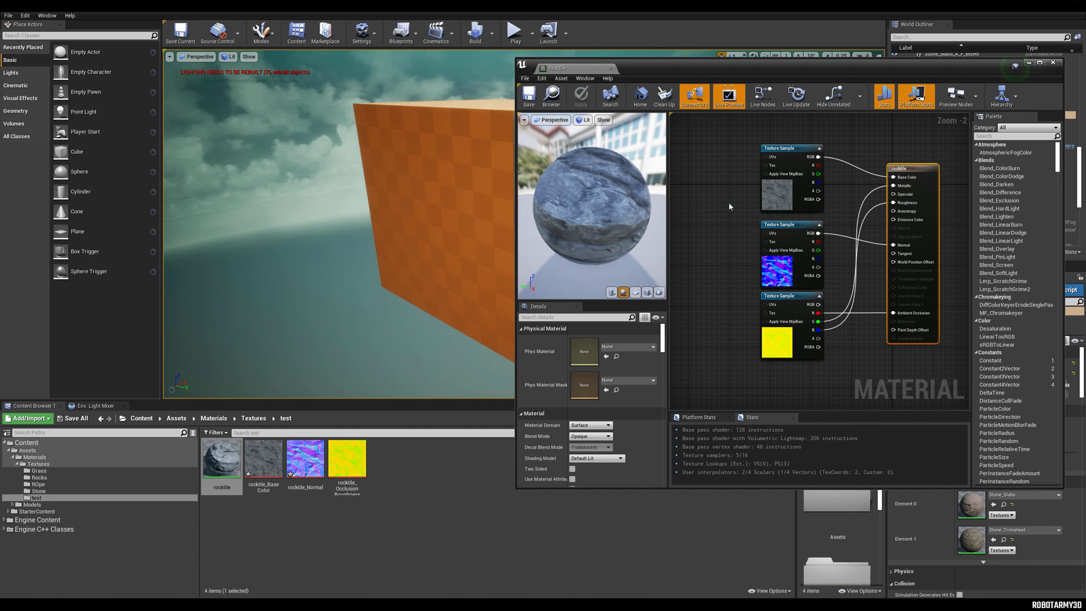
pyautogui.moveTo(728, 202); pyautogui.dragTo(772, 224, button='right')
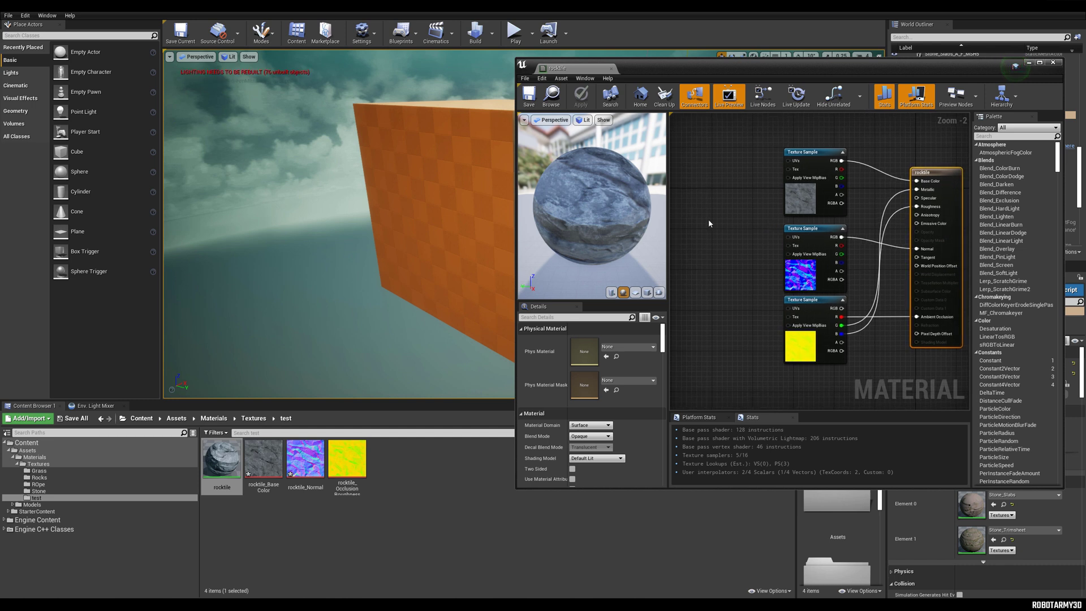
pyautogui.moveTo(708, 209); pyautogui.dragTo(733, 209, button='right')
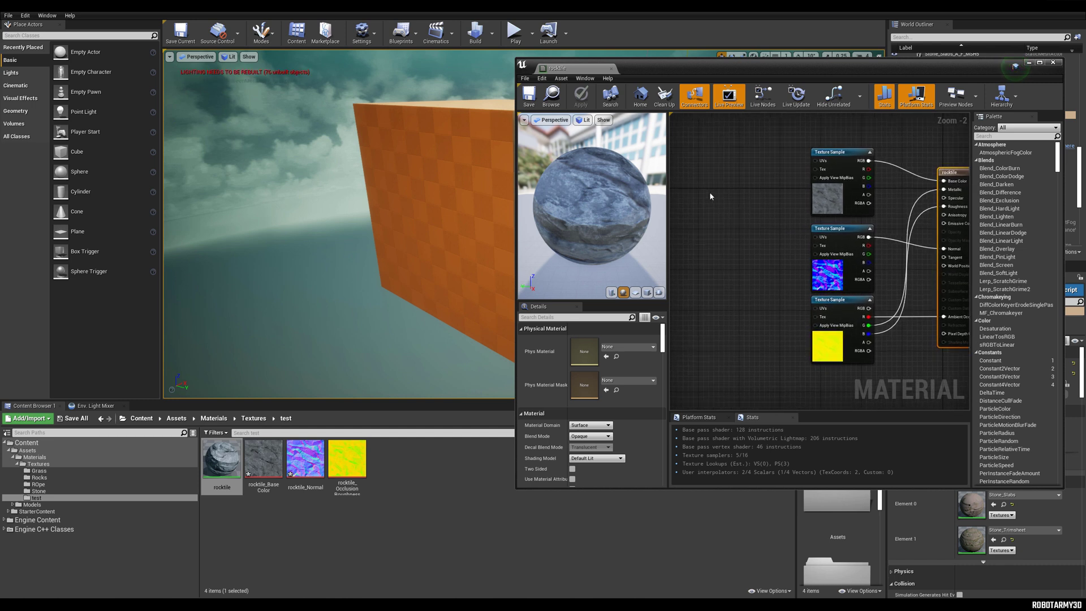
# - Add a TextureCoordinate node to the rocktile material graph and place it well ahead of the base color texture sample
pyautogui.rightClick(711, 195)
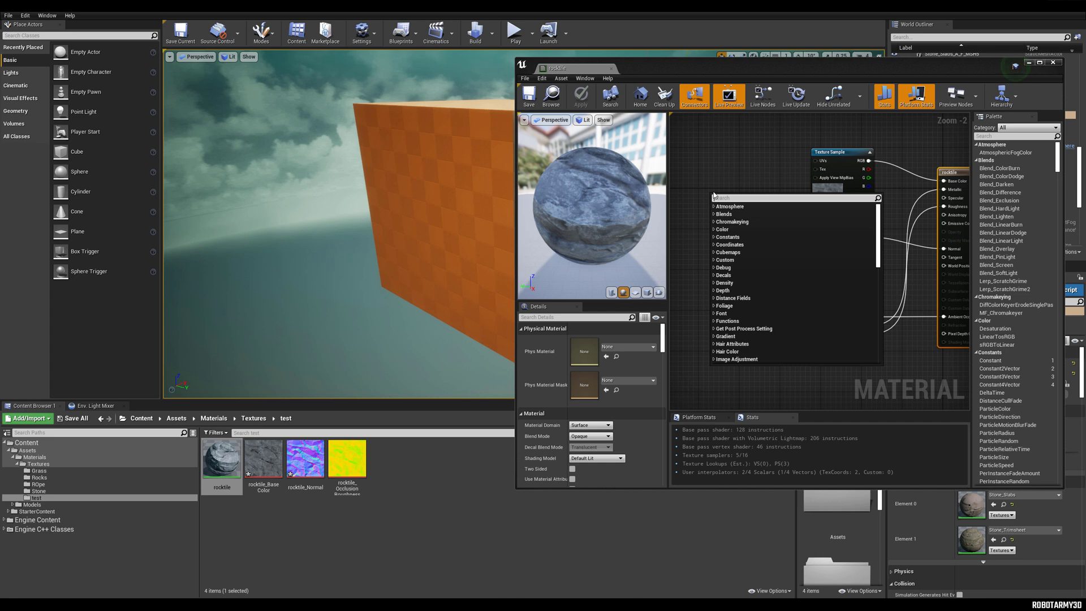
pyautogui.write('texc')
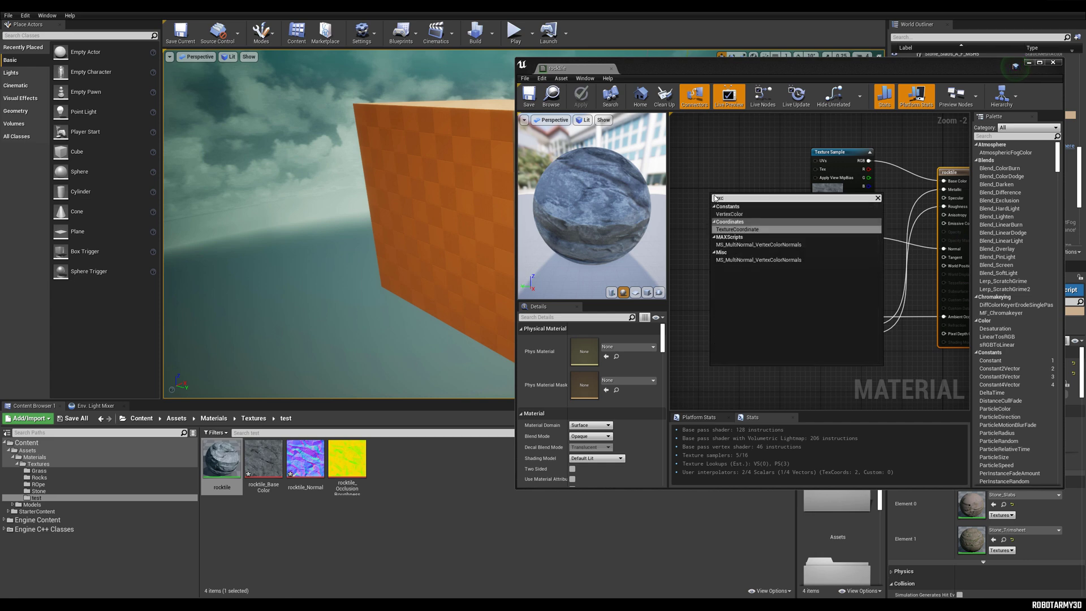
pyautogui.click(744, 229)
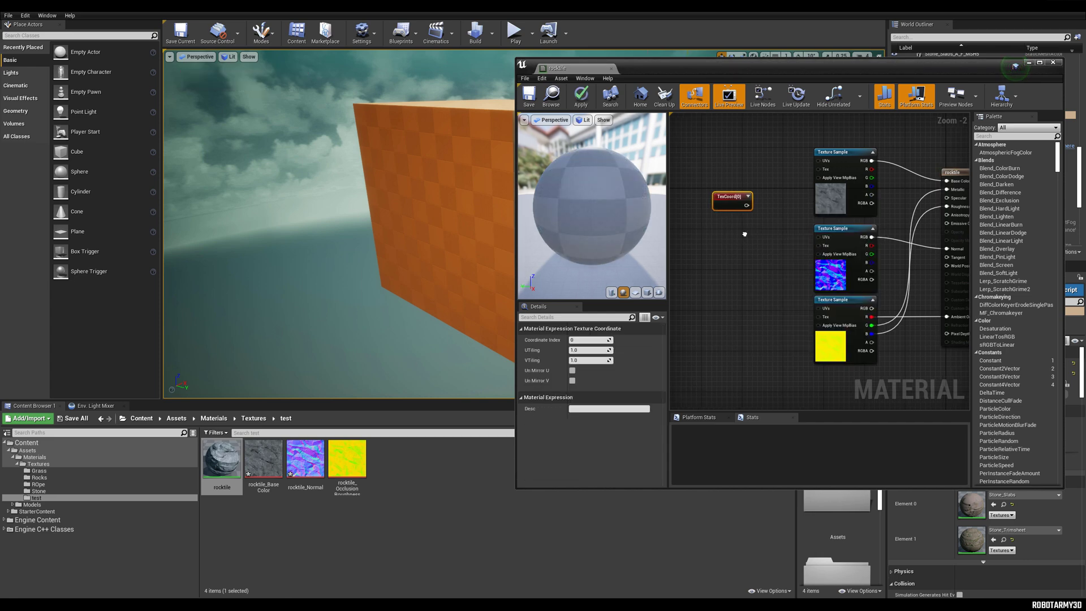
pyautogui.moveTo(744, 233); pyautogui.dragTo(797, 232, button='right')
pyautogui.moveTo(784, 199); pyautogui.dragTo(727, 179)
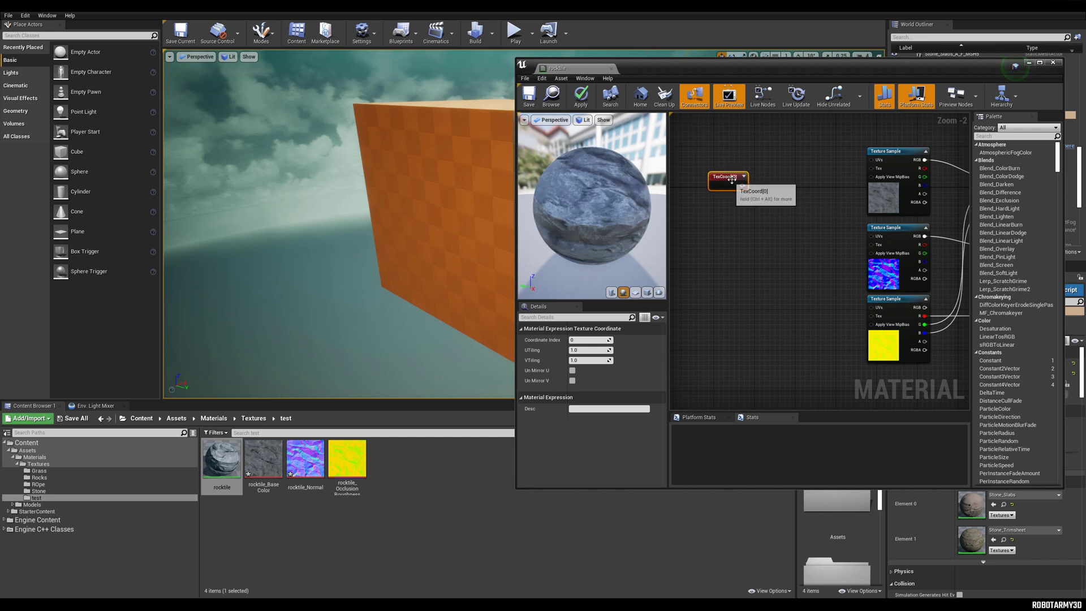
# - Add a Multiply node between the TexCoord node and the texture samples, and place a Constant node below TexCoord
pyautogui.click(806, 197)
pyautogui.press('m')
pyautogui.click(806, 192)
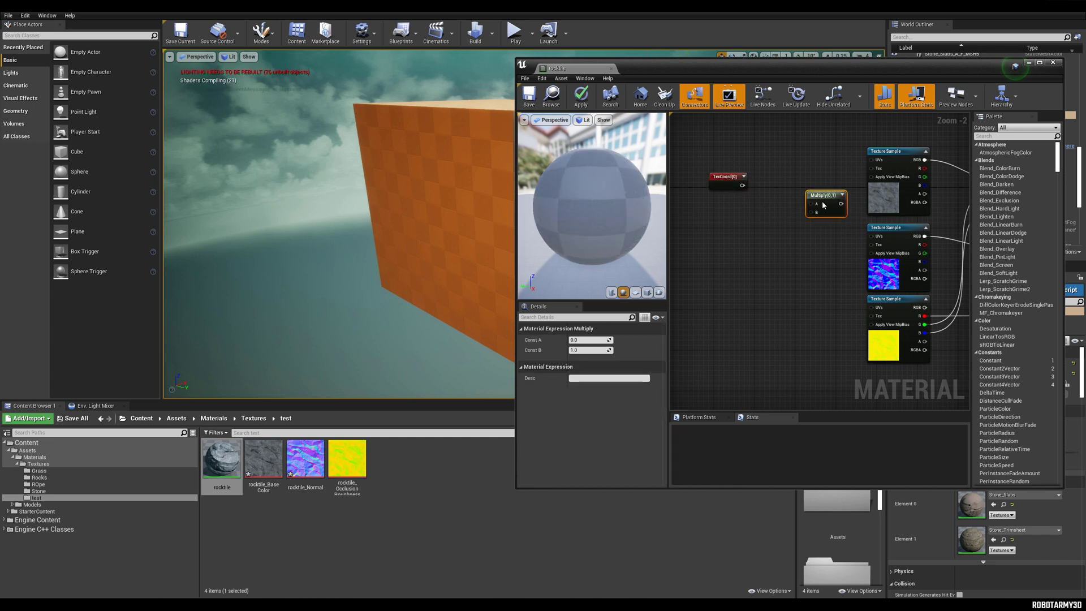
pyautogui.moveTo(823, 202); pyautogui.dragTo(797, 190)
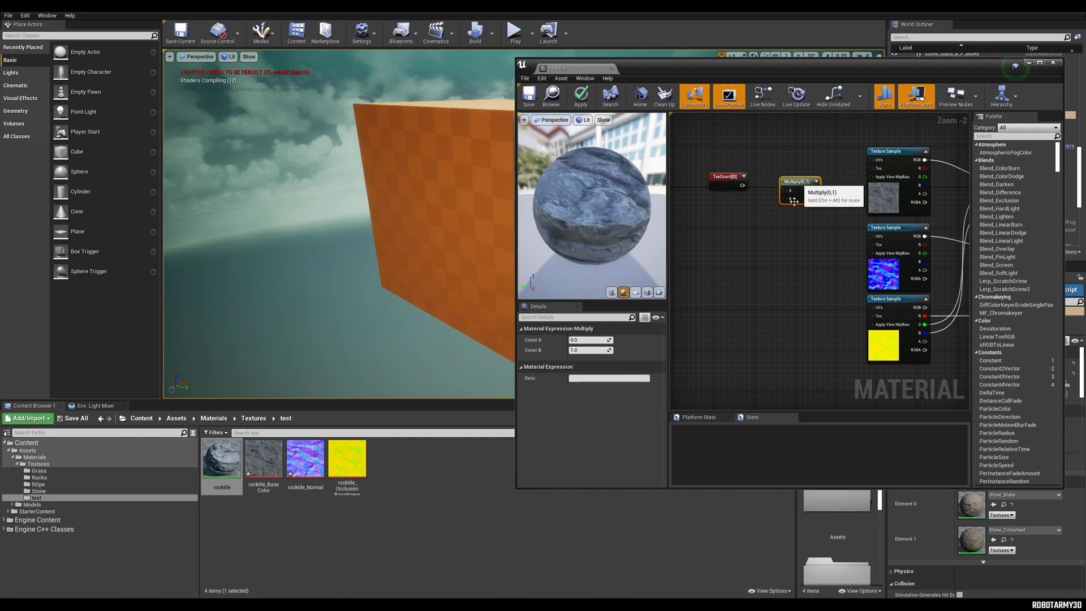
pyautogui.click(756, 232)
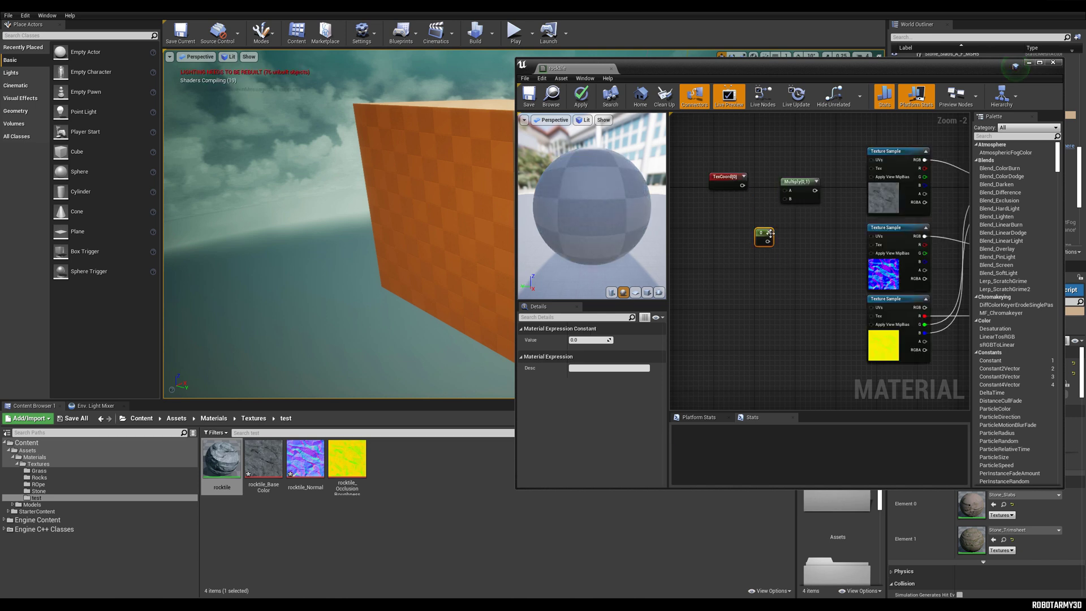
pyautogui.moveTo(770, 233); pyautogui.dragTo(759, 218)
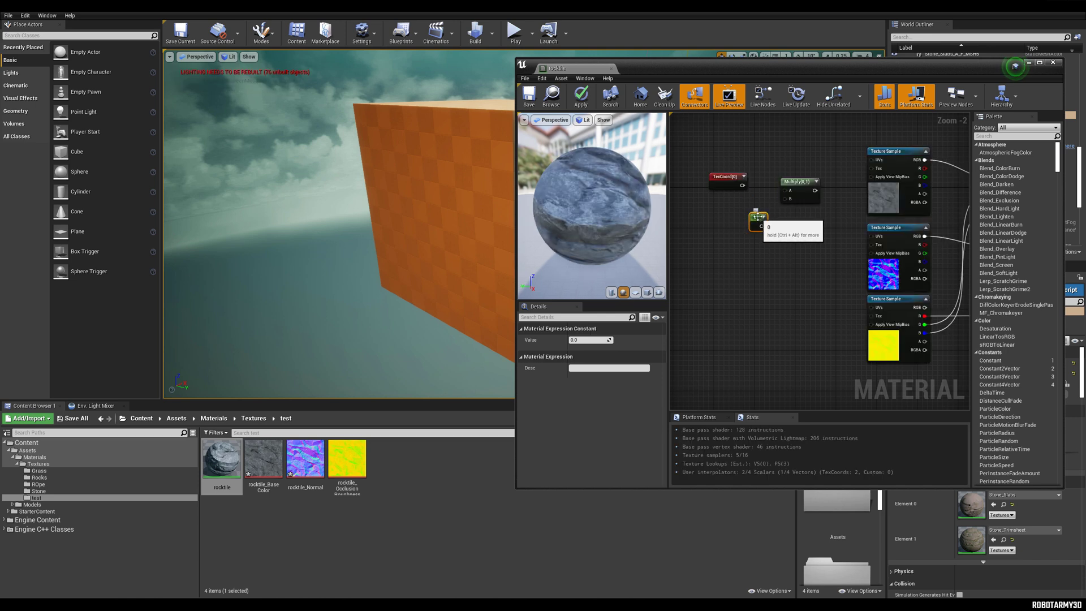
# - Convert the Constant node into a scalar parameter named Tile
pyautogui.rightClick(759, 219)
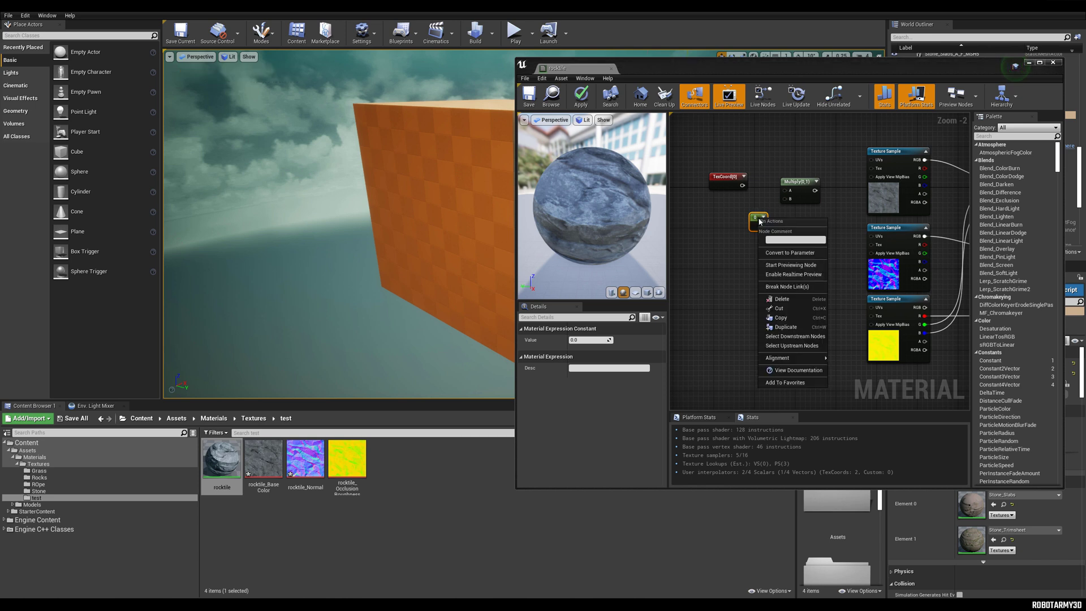
pyautogui.click(792, 253)
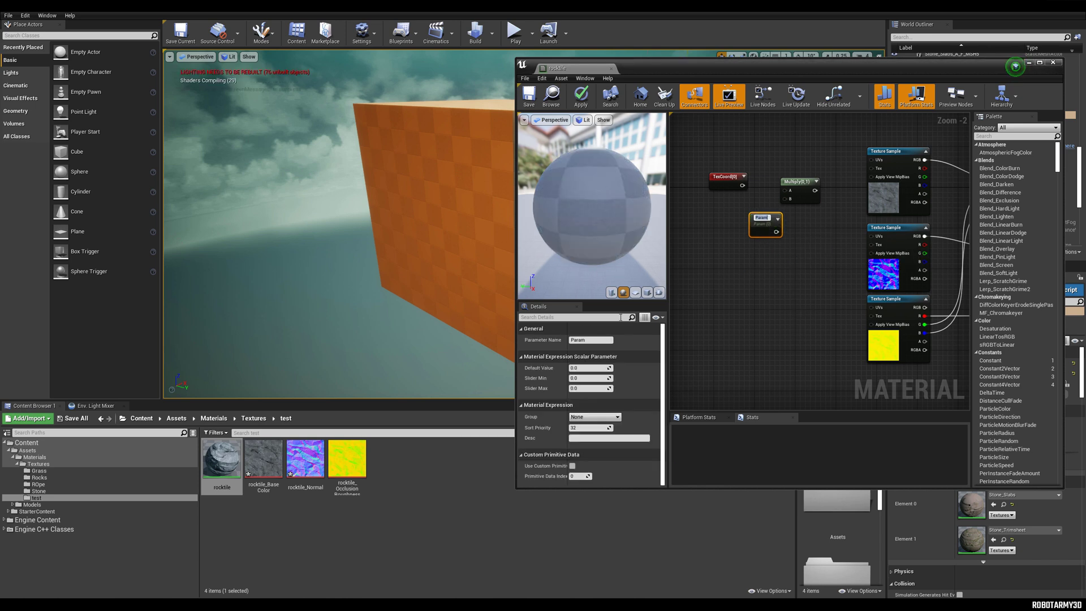
pyautogui.click(590, 341)
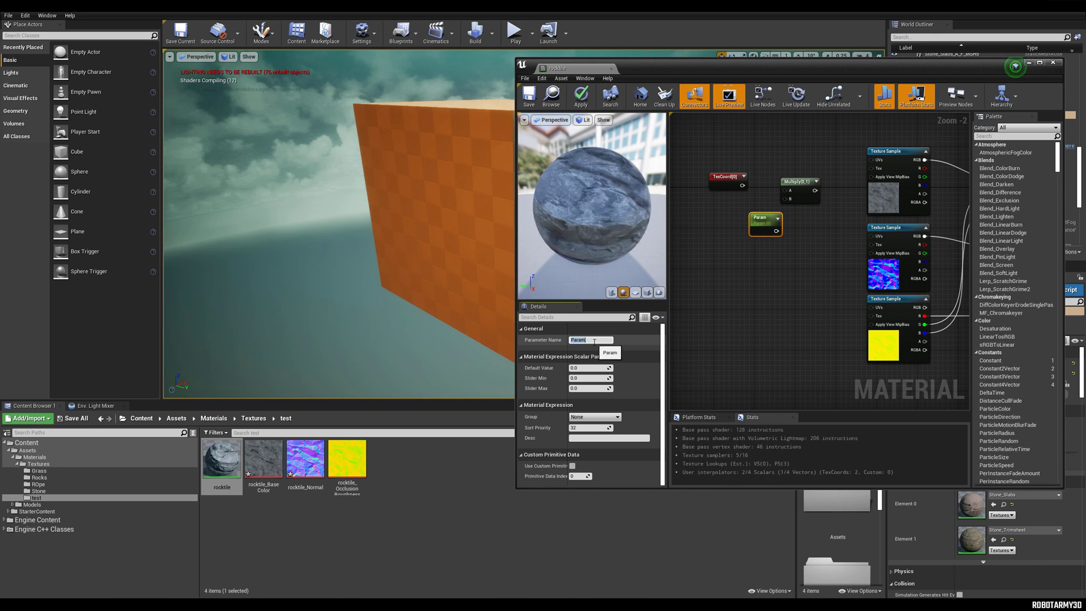
pyautogui.write('Tile')
pyautogui.press('Return')
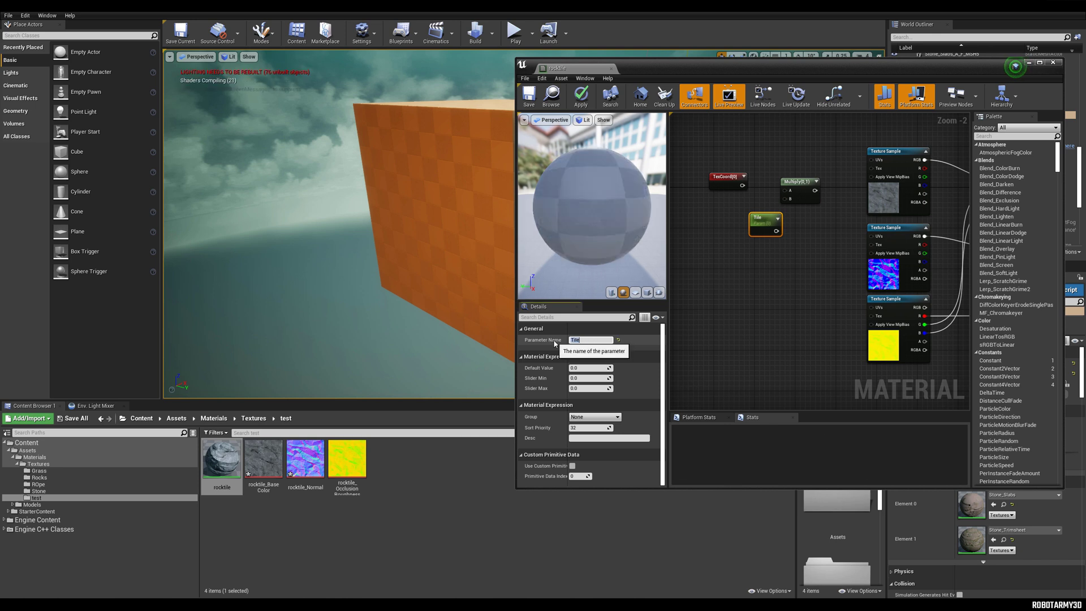
# - Wire TexCoord and Tile into the Multiply node, feed its result to the UVs of all three texture samples, and place both input nodes closer to it
pyautogui.moveTo(776, 231); pyautogui.dragTo(875, 161)
pyautogui.moveTo(806, 190); pyautogui.dragTo(874, 308)
pyautogui.moveTo(761, 219)
pyautogui.mouseDown()
pyautogui.moveTo(730, 209)
pyautogui.moveTo(759, 179)
pyautogui.moveTo(750, 204)
pyautogui.mouseUp()
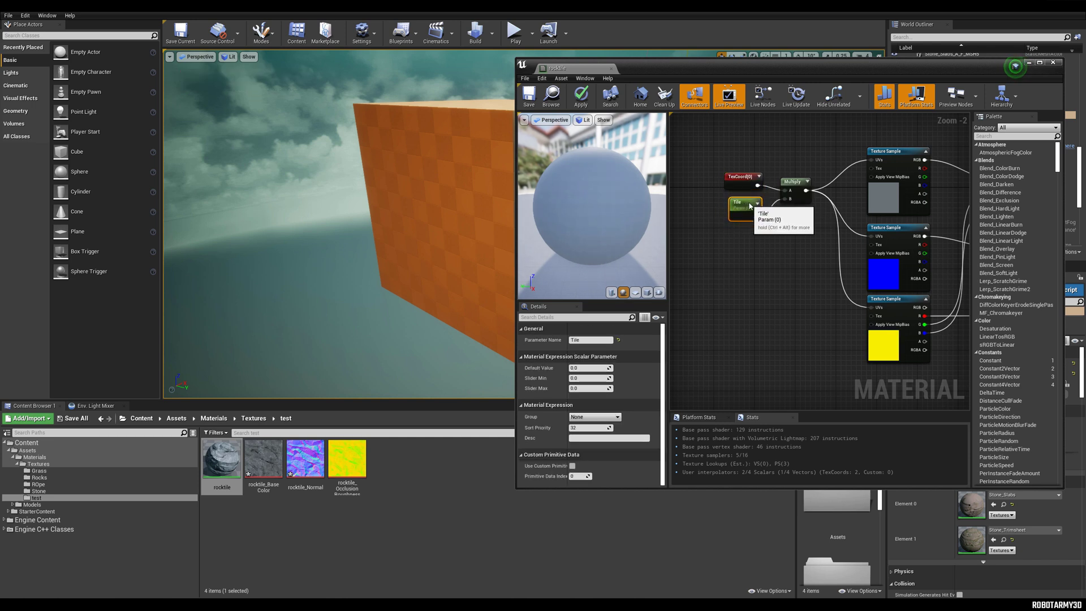
pyautogui.moveTo(781, 234); pyautogui.dragTo(756, 243, button='right')
pyautogui.scroll(-2, 710, 261)
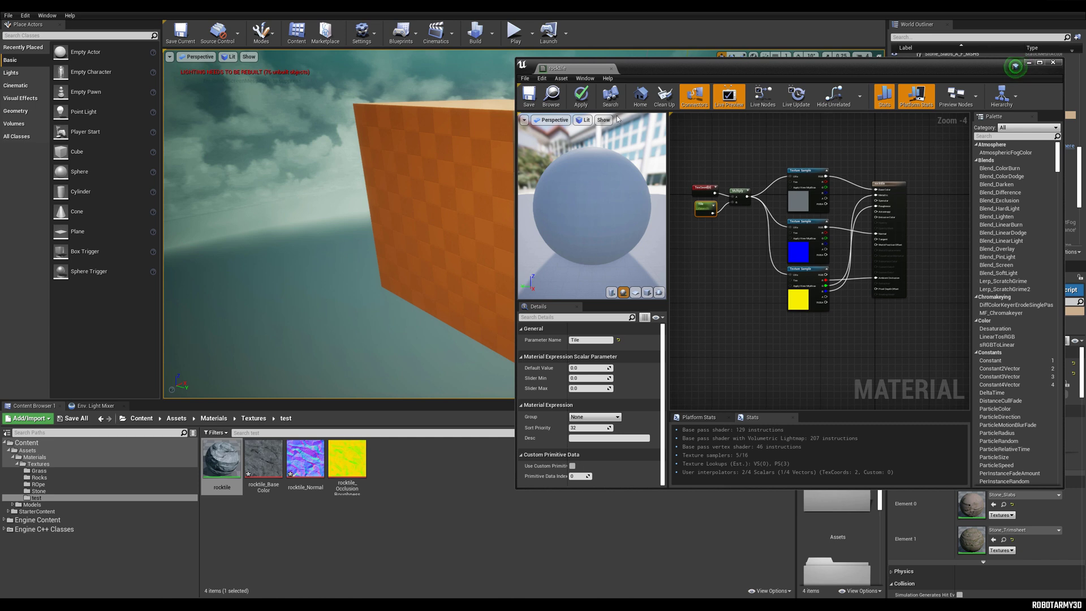
# - Set the Tile parameter's default value to 1.0, save the rocktile material and close its editor
pyautogui.scroll(2, 698, 265)
pyautogui.moveTo(731, 202); pyautogui.dragTo(726, 202)
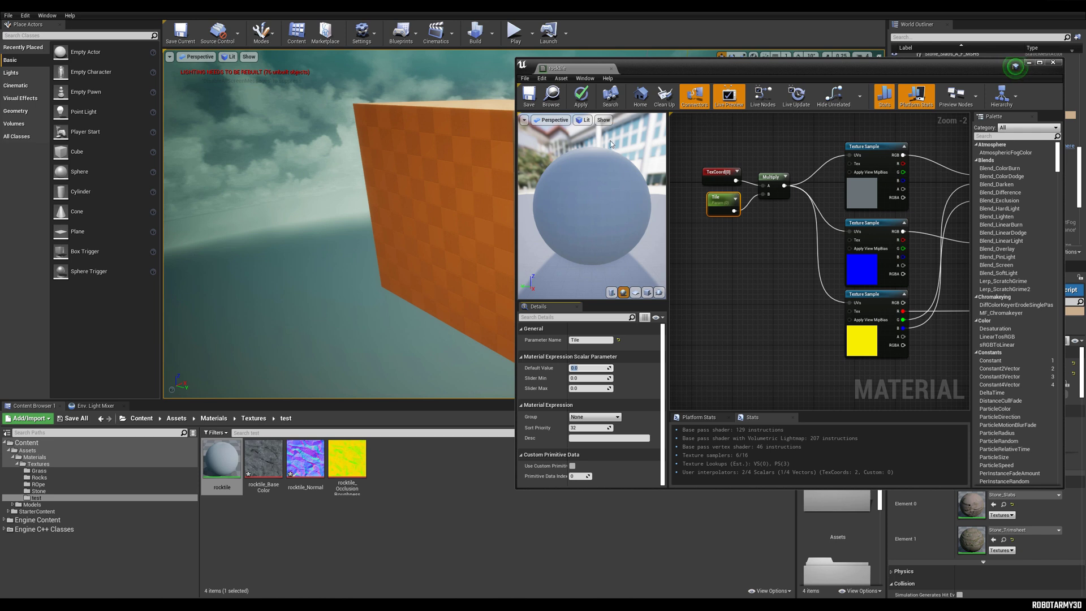
pyautogui.press('Return')
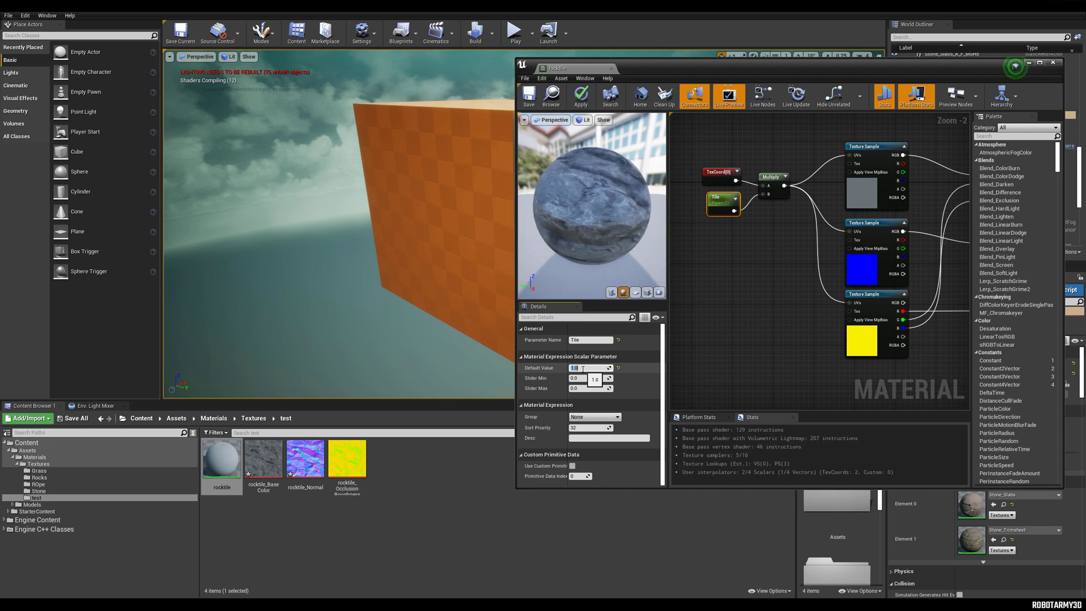
pyautogui.click(532, 96)
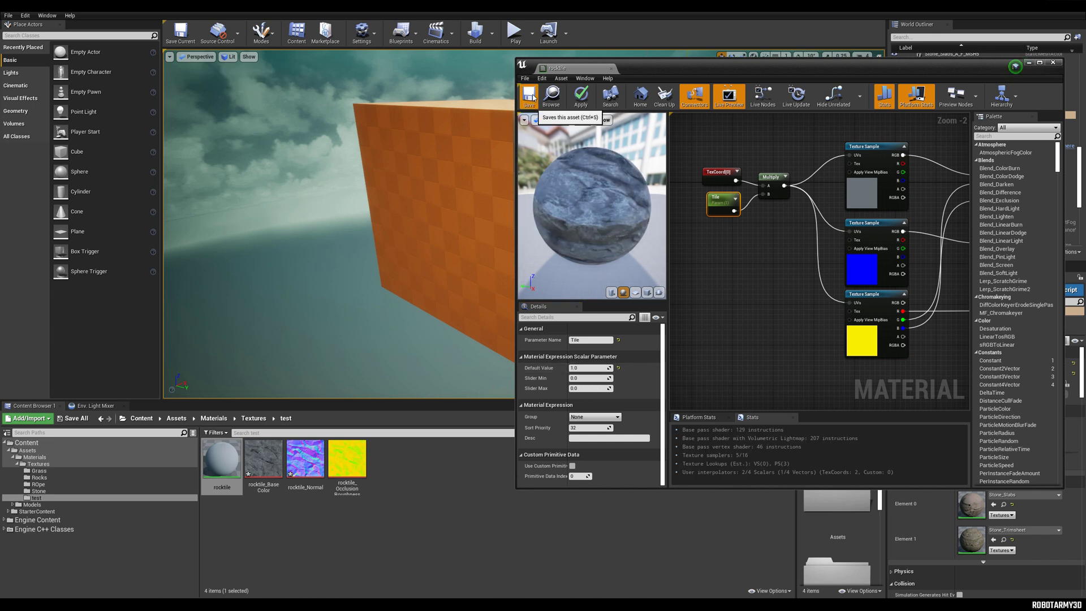
pyautogui.click(611, 69)
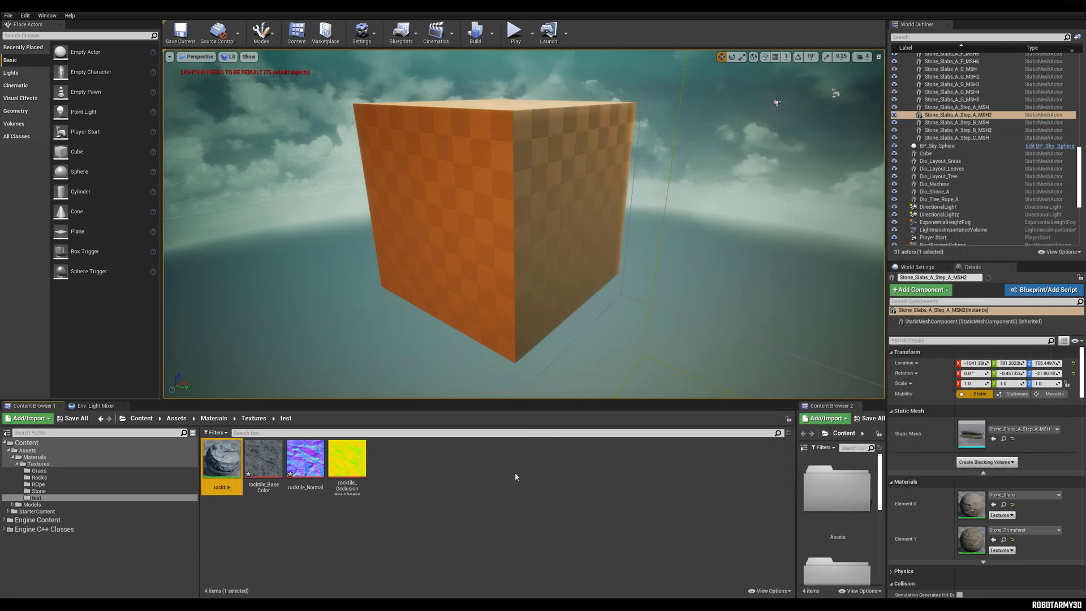
# - Create a material instance named rocktile_Inst from the rocktile material and apply it to the large cube in the level
pyautogui.rightClick(229, 461)
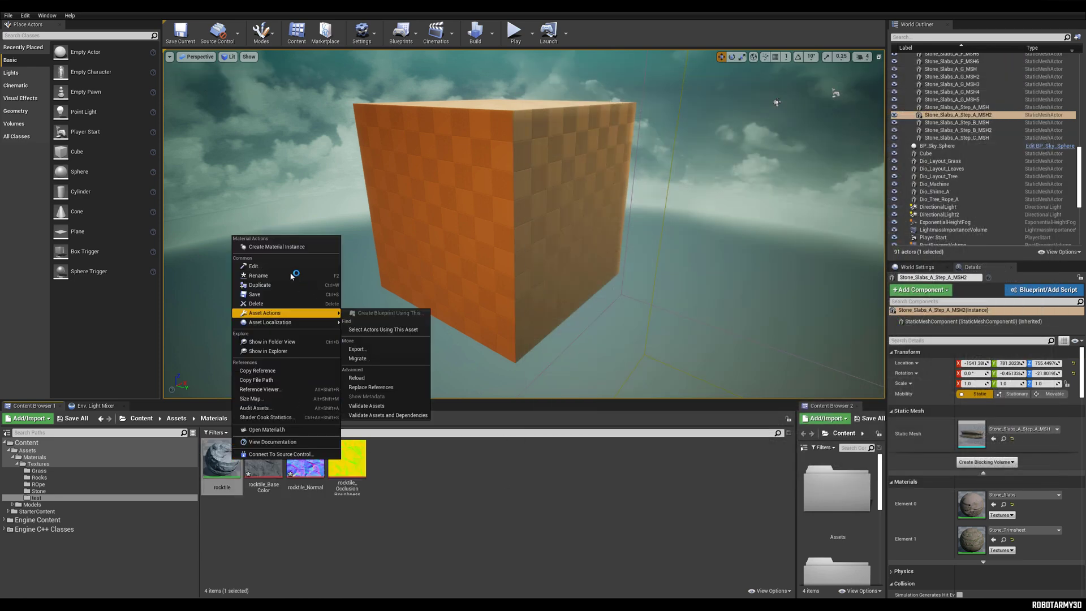
pyautogui.click(277, 247)
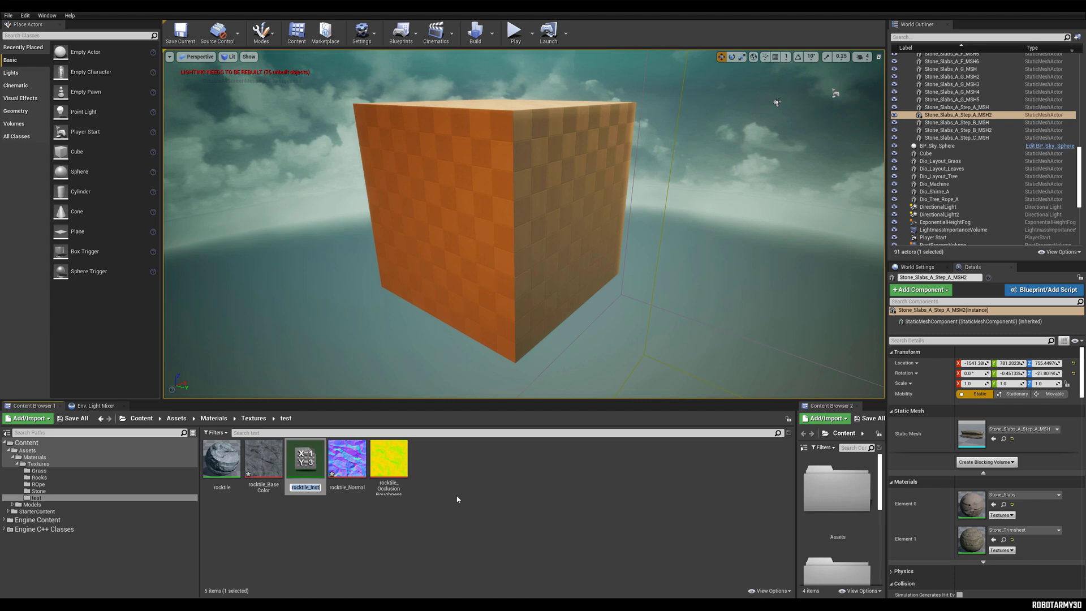
pyautogui.press('Return')
pyautogui.moveTo(305, 461); pyautogui.dragTo(475, 181)
pyautogui.scroll(2, 523, 224)
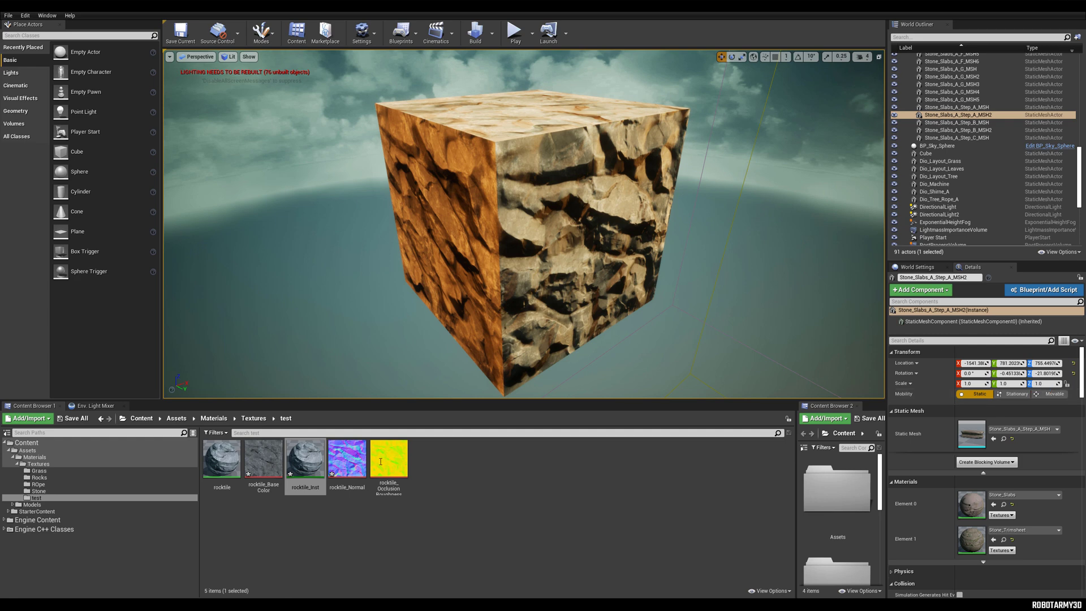
# - Open rocktile_Inst beside the cube, enable its Tile parameter override and raise the value to about 2.62
pyautogui.doubleClick(304, 457)
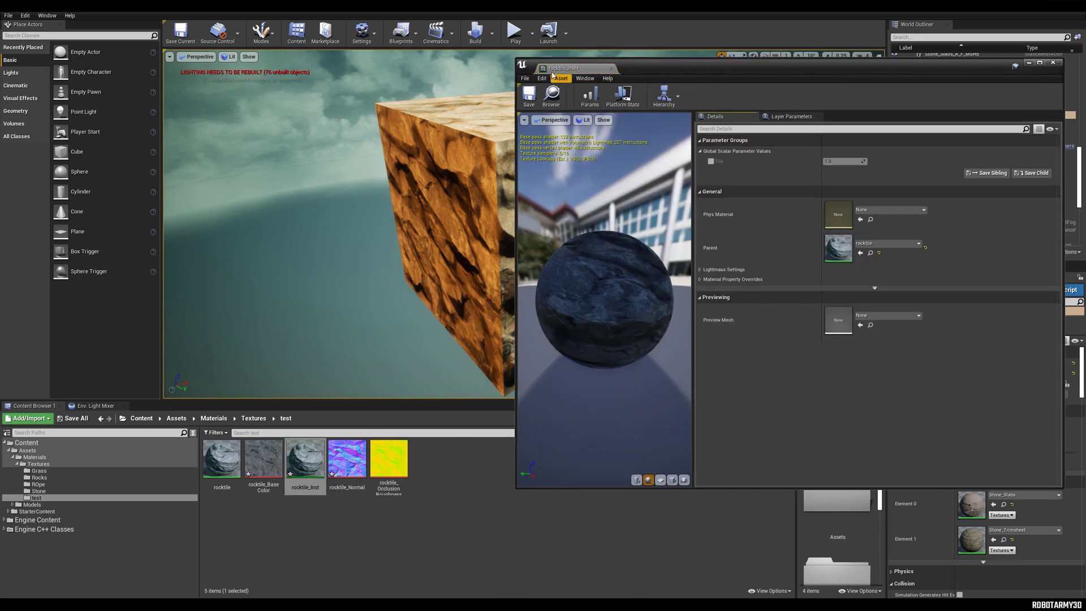
pyautogui.moveTo(515, 57); pyautogui.dragTo(699, 50)
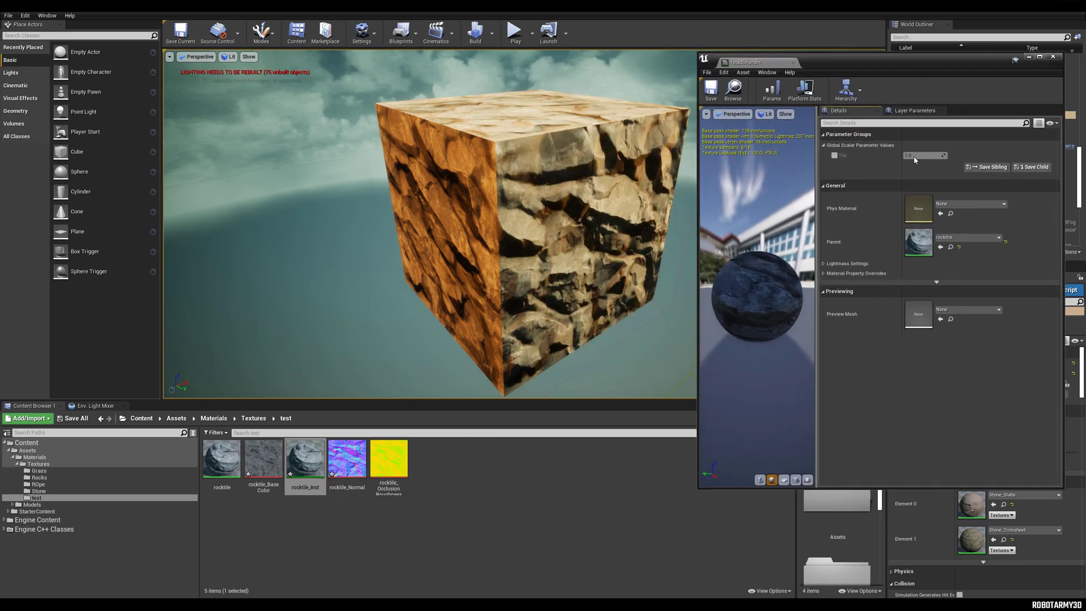
pyautogui.click(835, 156)
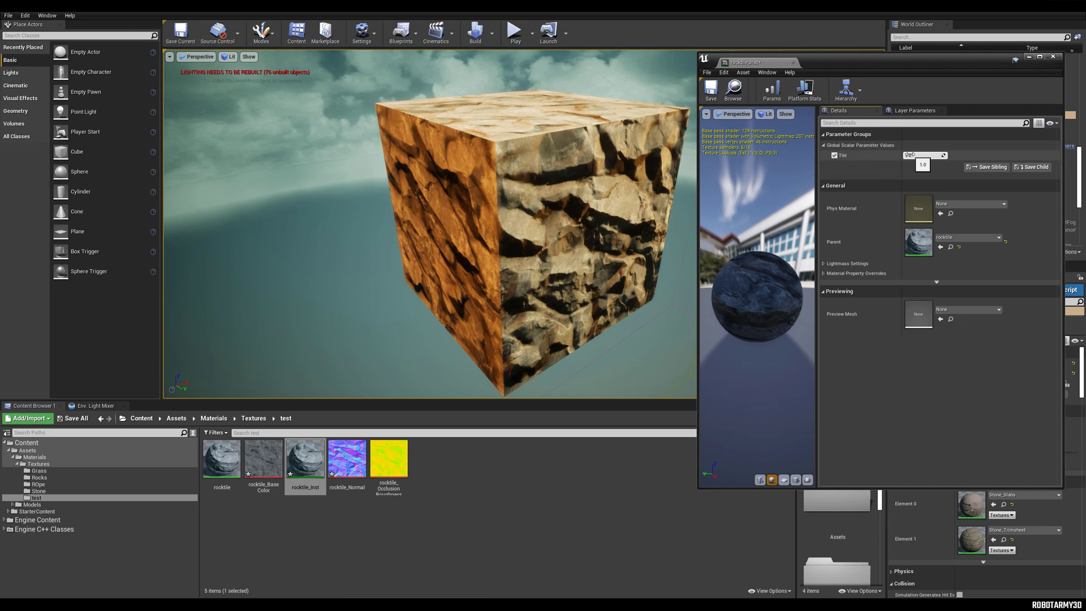
pyautogui.moveTo(909, 155)
pyautogui.mouseDown()
pyautogui.moveTo(949, 155)
pyautogui.moveTo(927, 155)
pyautogui.mouseUp()
pyautogui.keyDown('alt'); pyautogui.moveTo(543, 164); pyautogui.dragTo(610, 135); pyautogui.keyUp('alt')
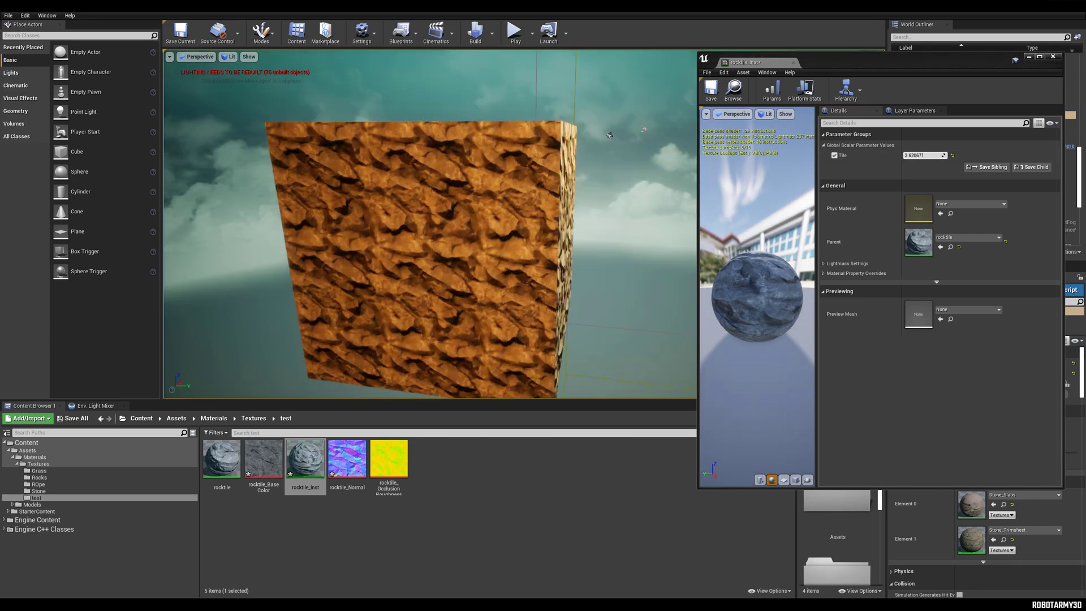
pyautogui.moveTo(690, 198)
pyautogui.mouseDown(button='right')
pyautogui.moveTo(687, 190)
pyautogui.moveTo(673, 201)
pyautogui.moveTo(691, 198)
pyautogui.mouseUp(button='right')
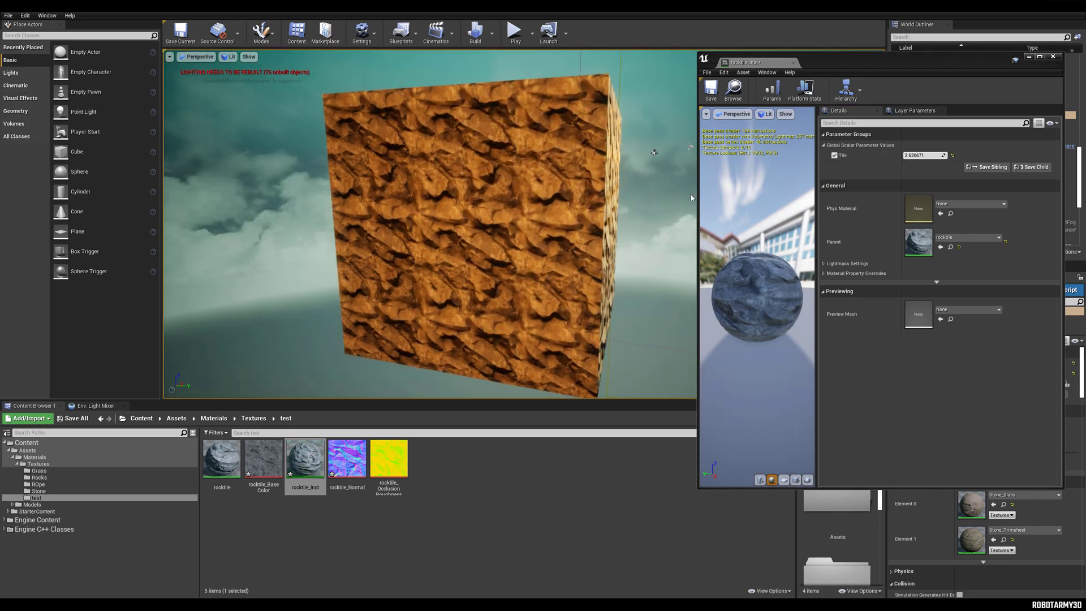
# - Raise the instance's Tile value to about 3.48 and inspect the repeating rock pattern on the cube face up close
pyautogui.moveTo(928, 155); pyautogui.dragTo(941, 155)
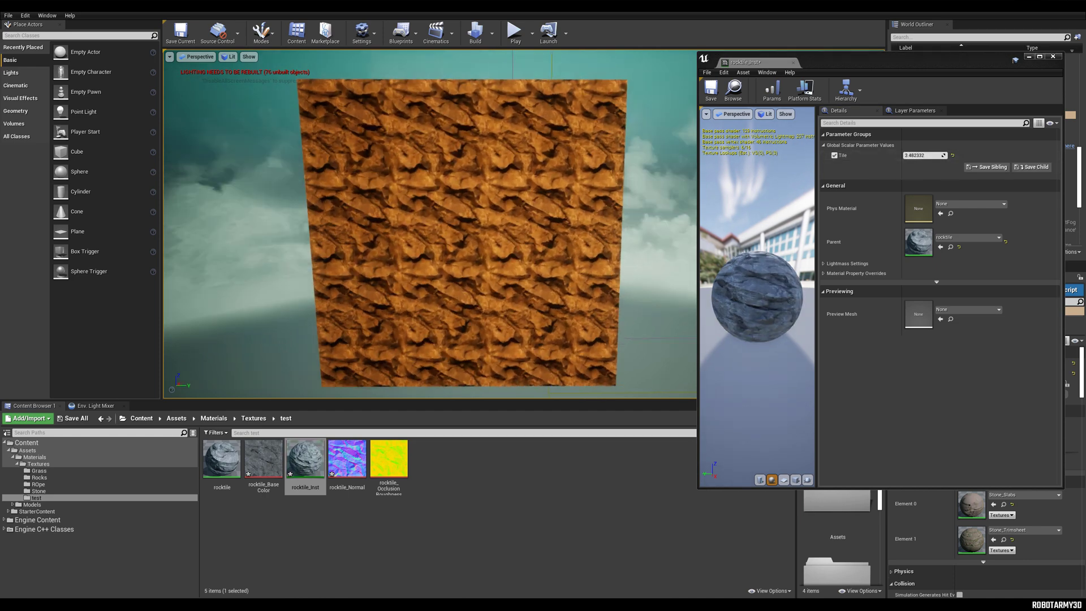
pyautogui.keyDown('alt'); pyautogui.moveTo(450, 118); pyautogui.dragTo(468, 112); pyautogui.keyUp('alt')
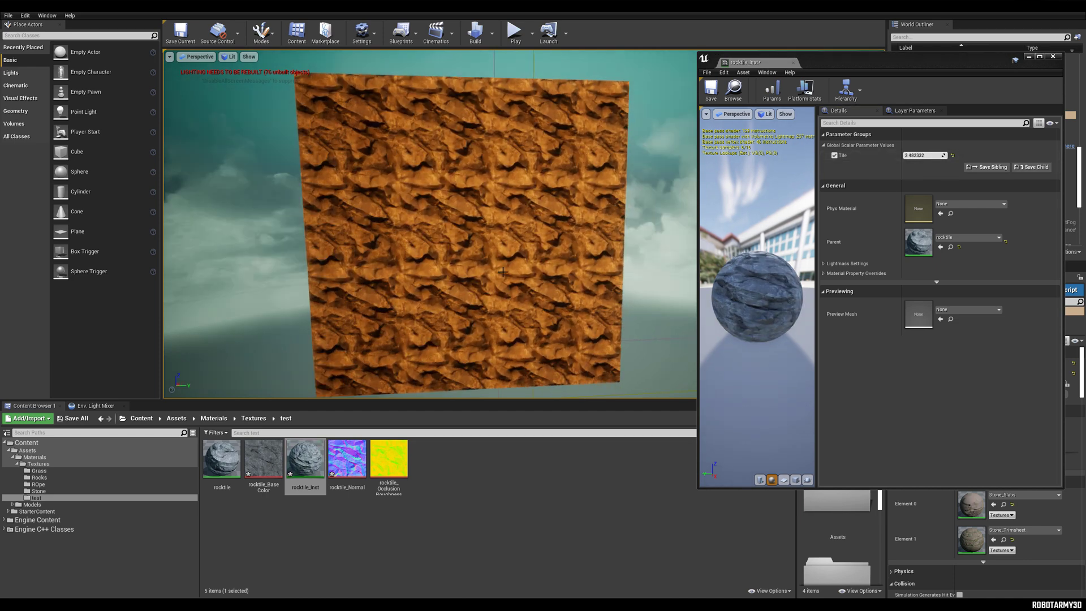
pyautogui.keyDown('alt'); pyautogui.moveTo(509, 258); pyautogui.dragTo(530, 216, button='right'); pyautogui.keyUp('alt')
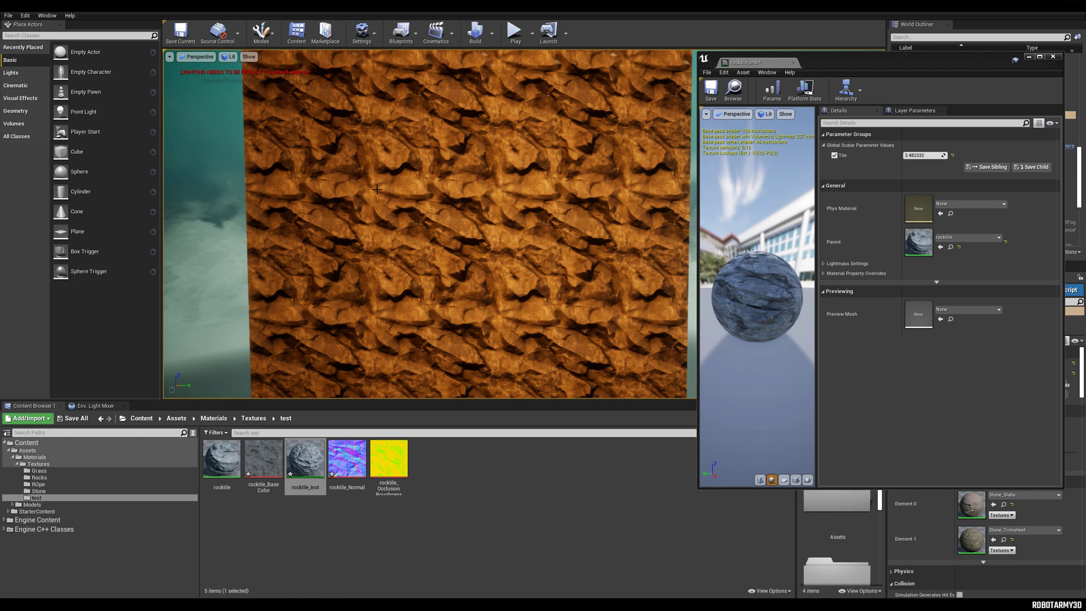
pyautogui.moveTo(491, 204); pyautogui.dragTo(450, 159, button='right')
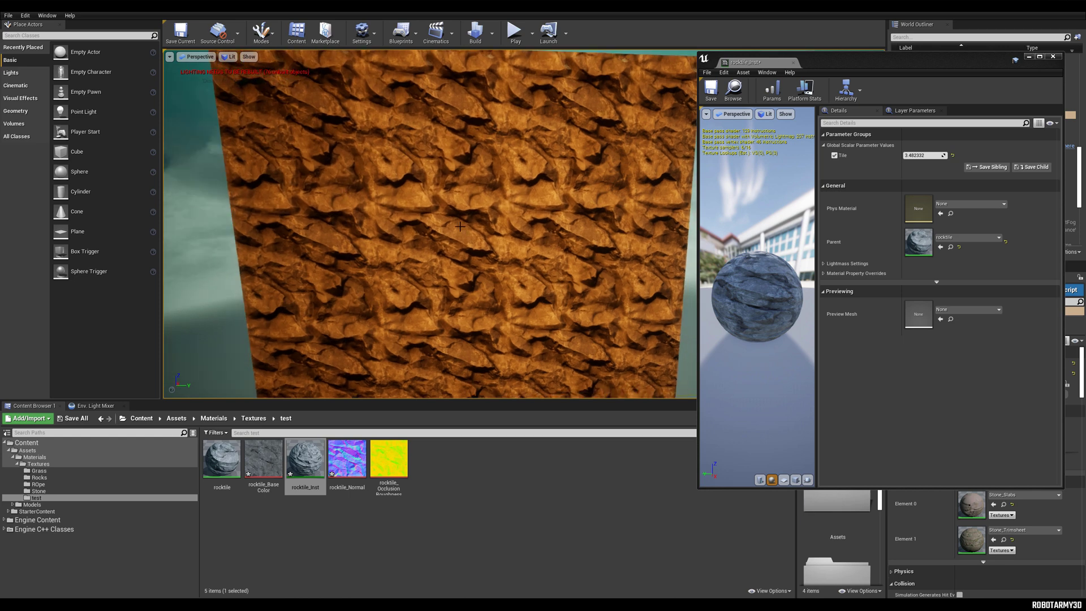
pyautogui.moveTo(483, 263); pyautogui.dragTo(569, 239, button='right')
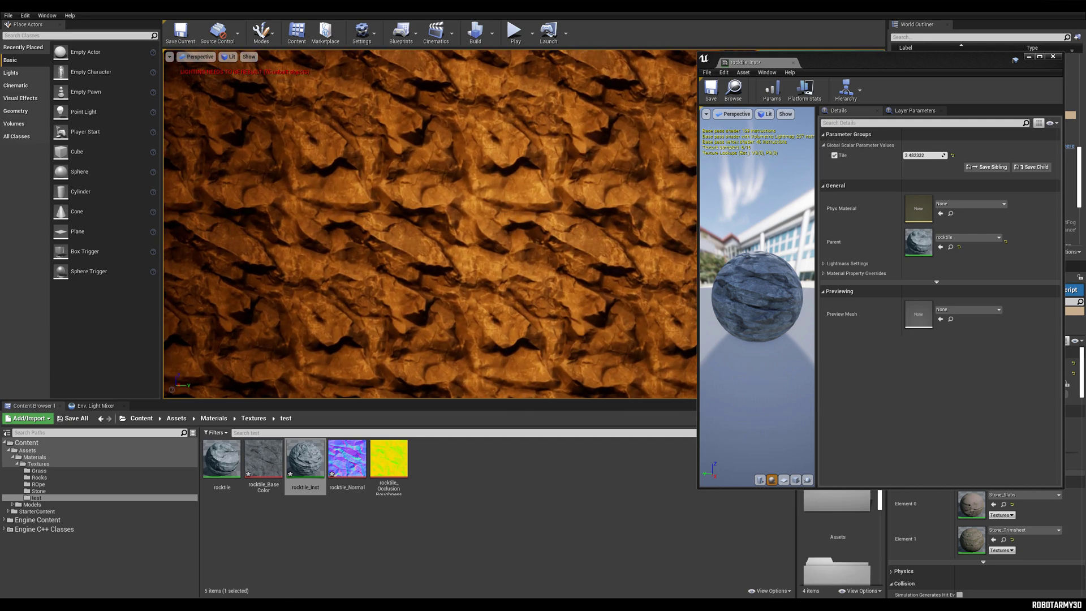
# - Lower the instance's Tile value to about 3.38 and check the texture seams on the cube from near and far
pyautogui.moveTo(914, 155)
pyautogui.mouseDown()
pyautogui.moveTo(950, 154)
pyautogui.moveTo(911, 155)
pyautogui.mouseUp()
pyautogui.moveTo(511, 100)
pyautogui.mouseDown(button='right')
pyautogui.moveTo(511, 68)
pyautogui.moveTo(510, 99)
pyautogui.mouseUp(button='right')
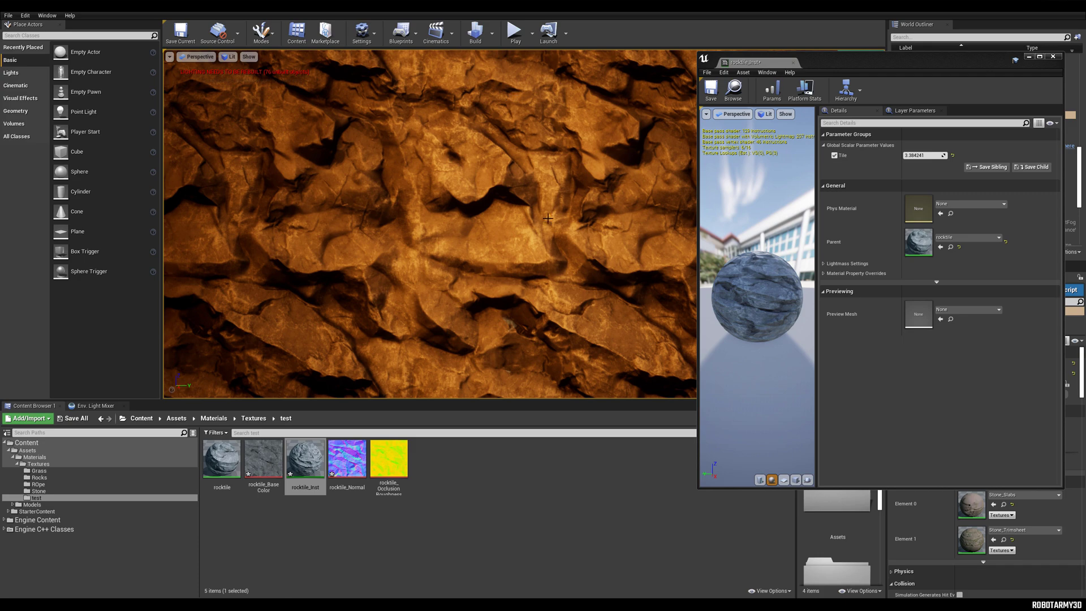
pyautogui.moveTo(548, 218)
pyautogui.mouseDown(button='right')
pyautogui.moveTo(547, 232)
pyautogui.moveTo(480, 231)
pyautogui.moveTo(554, 226)
pyautogui.moveTo(548, 218)
pyautogui.moveTo(547, 240)
pyautogui.moveTo(534, 232)
pyautogui.mouseUp(button='right')
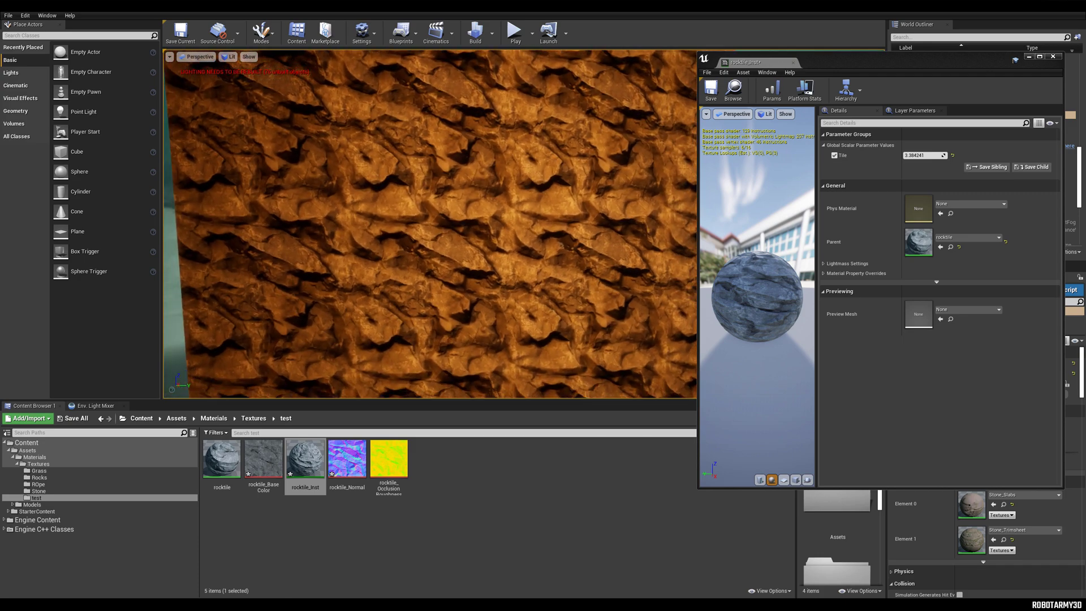
pyautogui.scroll(-3, 550, 264)
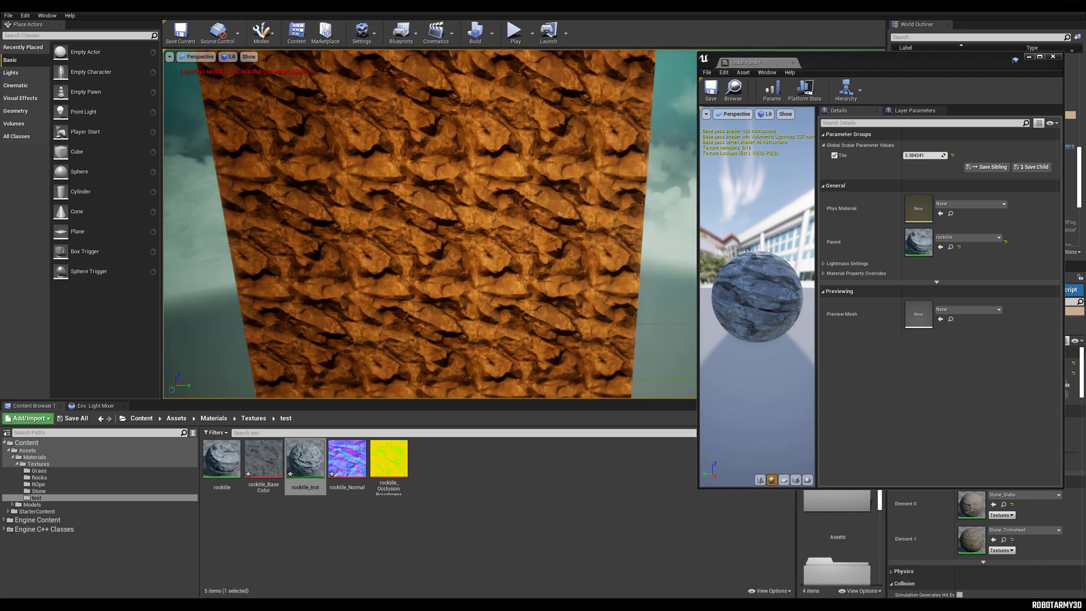
pyautogui.moveTo(547, 219); pyautogui.dragTo(664, 173, button='right')
# - Raise the instance's Tile value to about 4.01 and review the tiled rock on several sides of the cube
pyautogui.moveTo(912, 155); pyautogui.dragTo(955, 156)
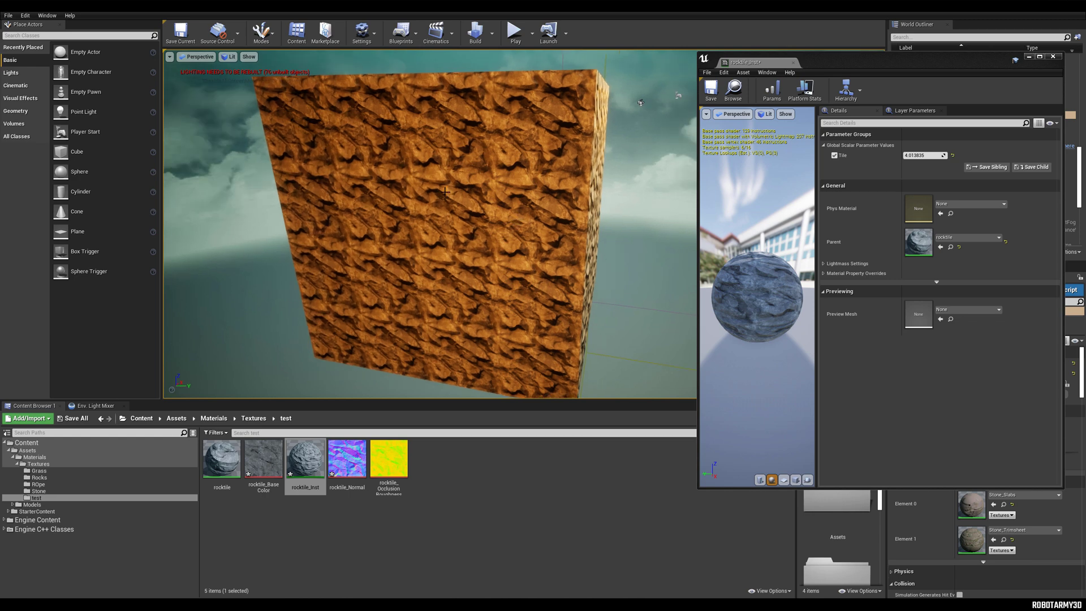
pyautogui.moveTo(531, 202); pyautogui.dragTo(530, 203, button='right')
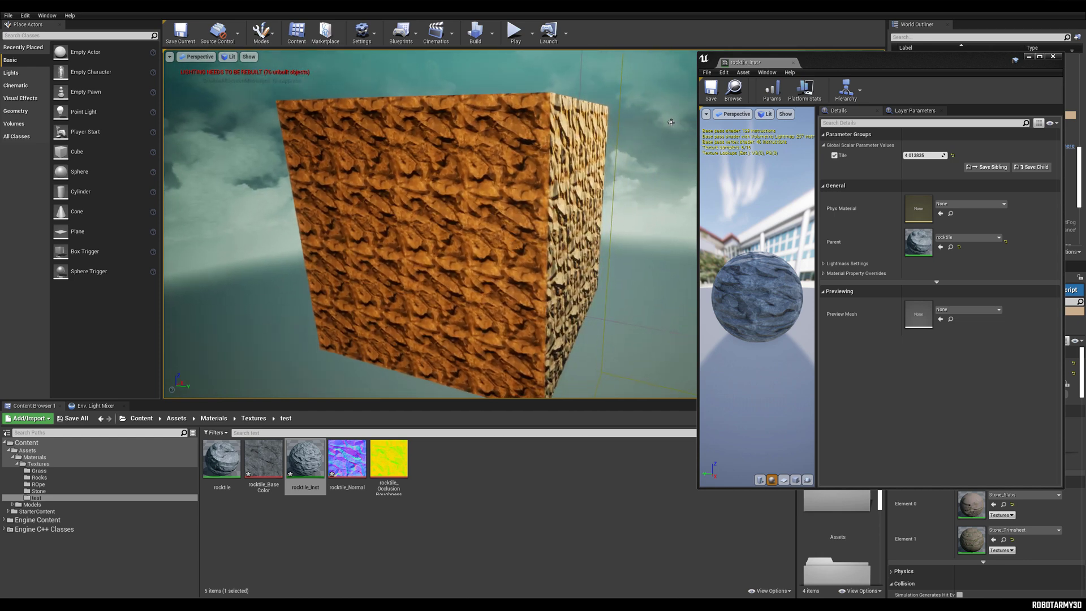
pyautogui.moveTo(670, 122); pyautogui.dragTo(670, 123, button='right')
pyautogui.moveTo(430, 224); pyautogui.dragTo(487, 224, button='right')
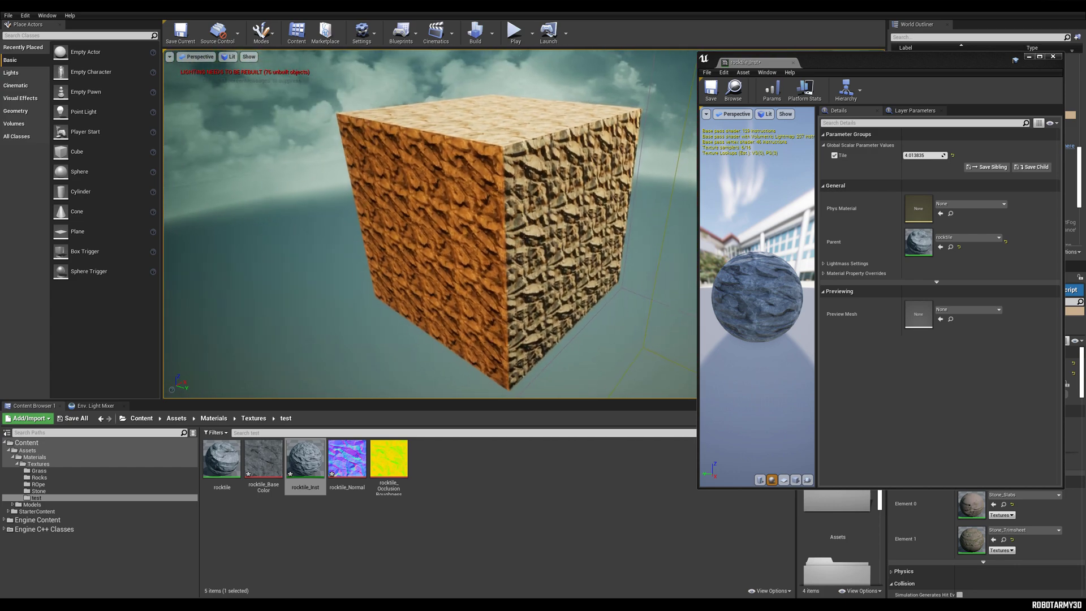